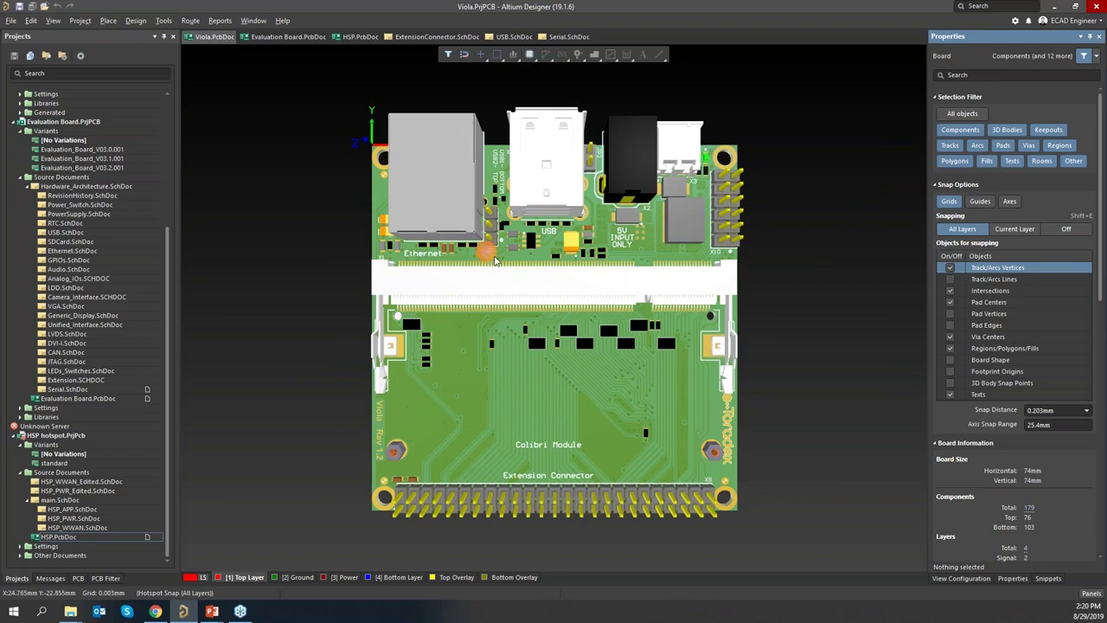
Open the ExtensionConnector schematic and look over its connector circuits and free sheet area
{"action": "left_click", "coordinate": [436, 36]}
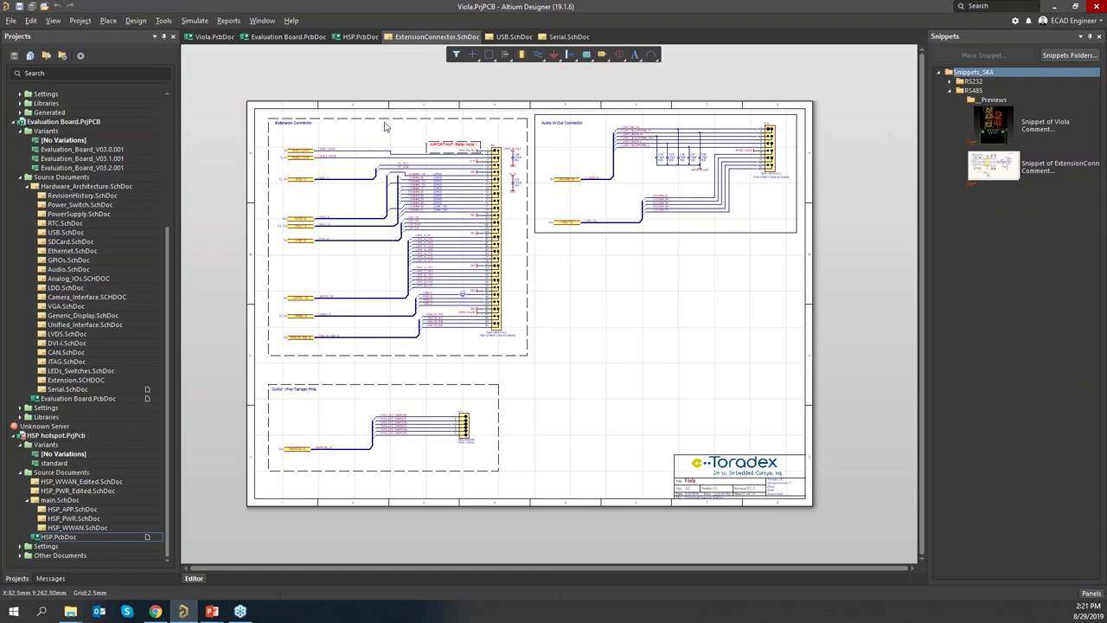
{"action": "scroll", "coordinate": [690, 210], "scroll_direction": "up", "scroll_amount": 1, "text": "ctrl"}
{"action": "scroll", "coordinate": [657, 286], "scroll_direction": "up", "scroll_amount": 1, "text": "ctrl"}
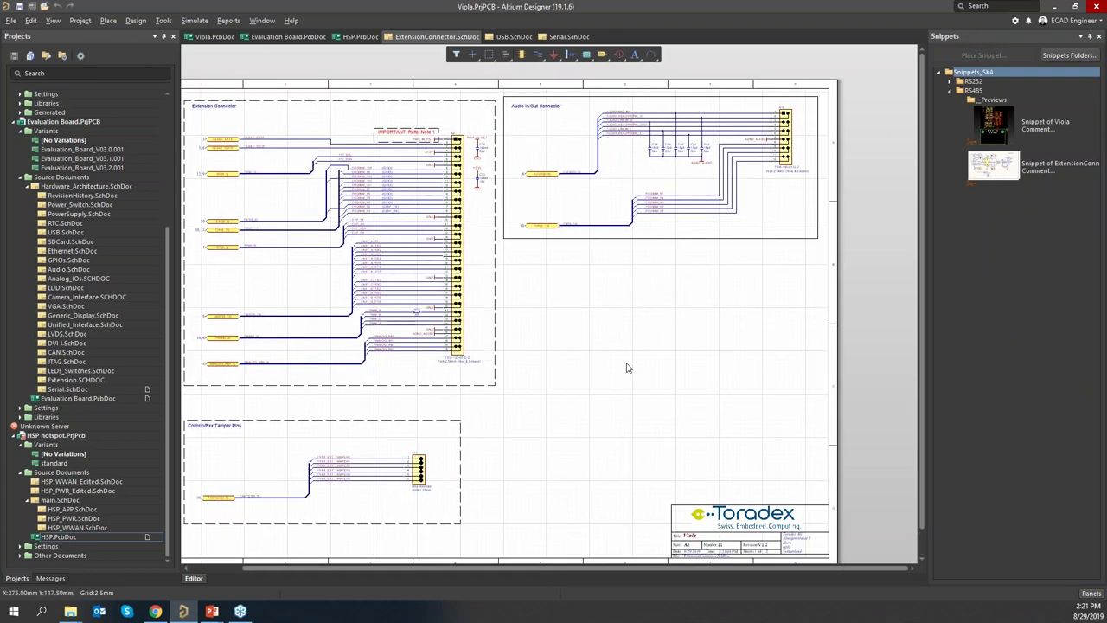
{"action": "scroll", "coordinate": [534, 314], "scroll_direction": "down", "scroll_amount": 2, "text": "ctrl"}
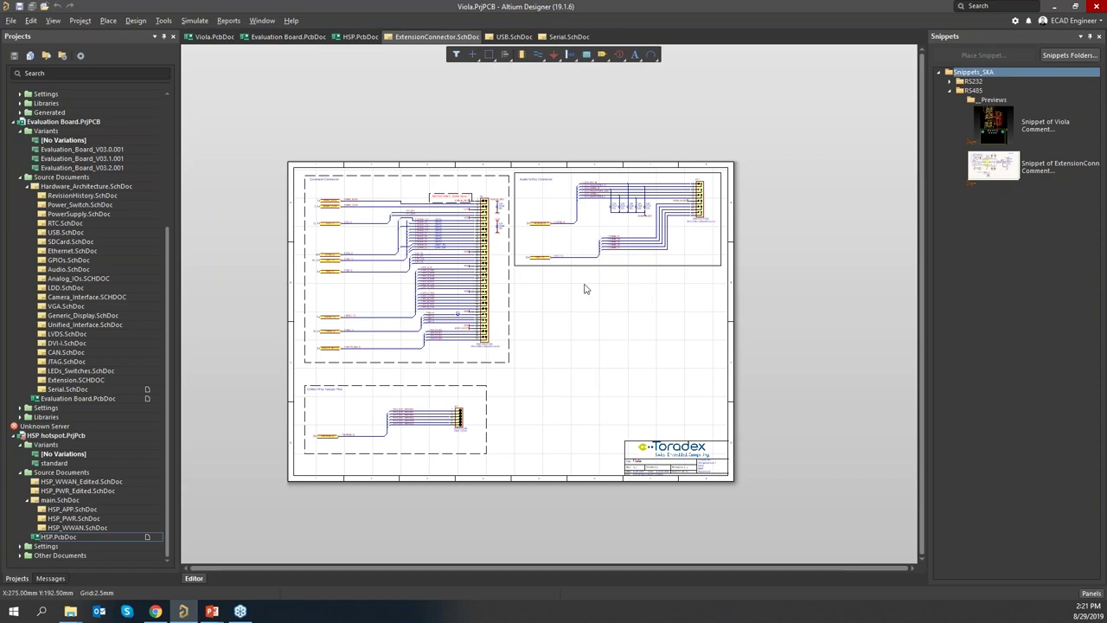
Open the Evaluation Board PCB and view it in 3D, tilting it to see the edge connectors
{"action": "left_click", "coordinate": [294, 39]}
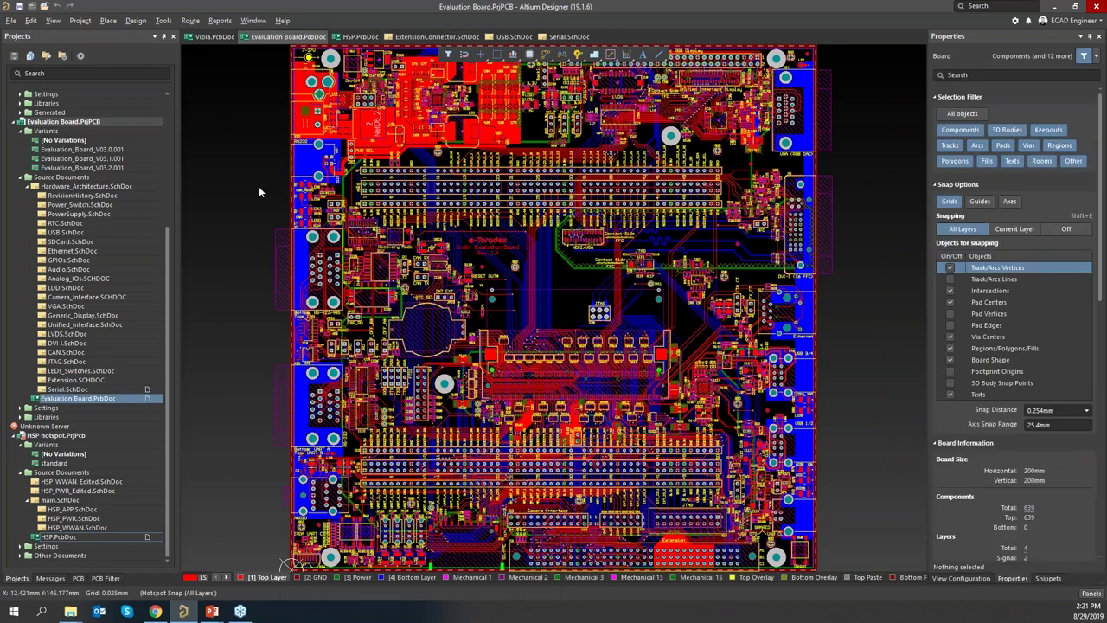
{"action": "key", "text": "3"}
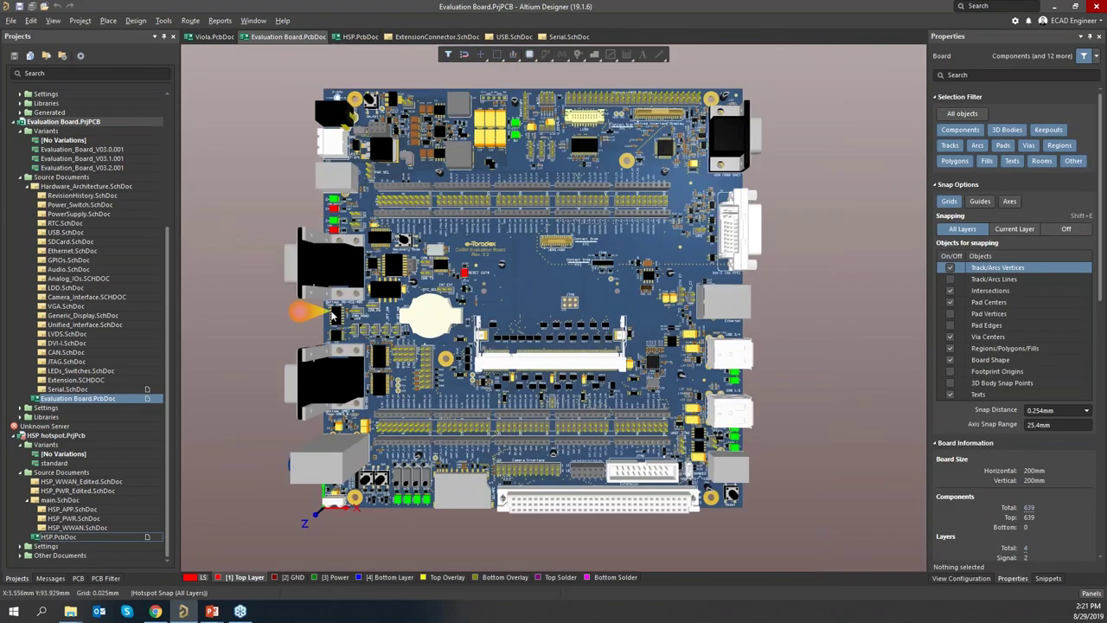
{"action": "right_click_drag", "start_coordinate": [332, 317], "coordinate": [447, 251], "text": "shift"}
Return to the ExtensionConnector schematic and search the manufacturer parts for "D Connector 9"
{"action": "left_click", "coordinate": [443, 37]}
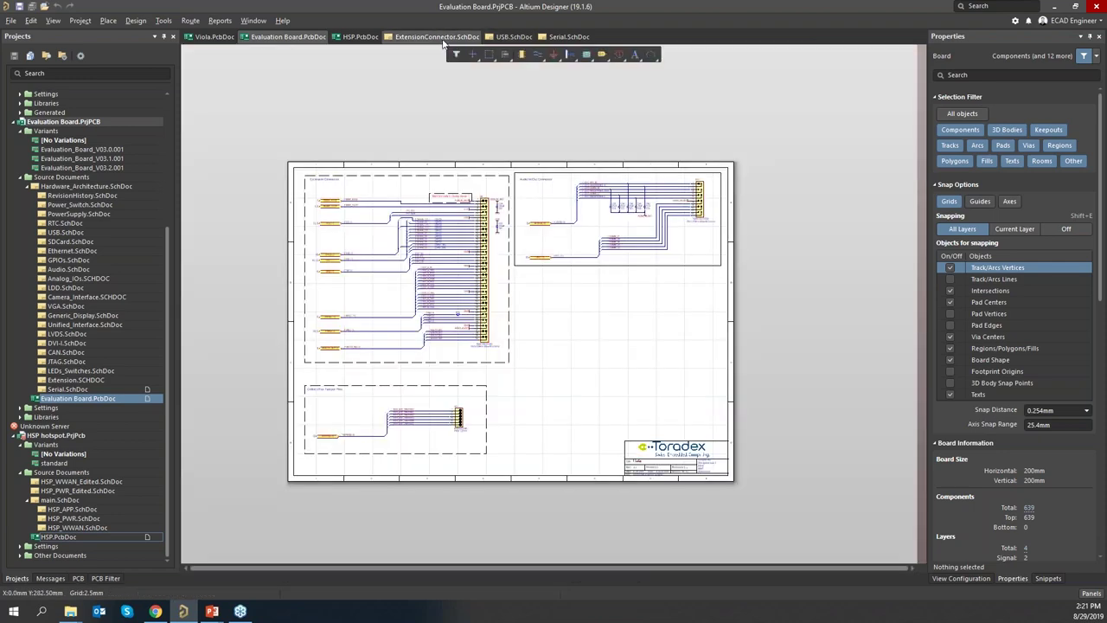
{"action": "left_click", "coordinate": [1091, 593]}
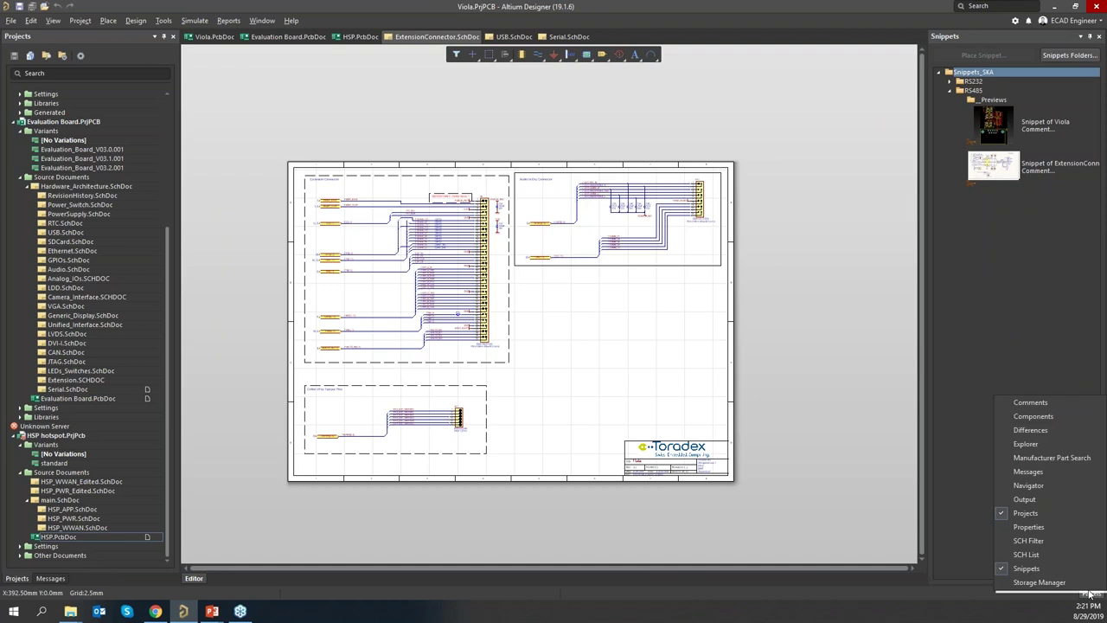
{"action": "left_click", "coordinate": [1070, 459]}
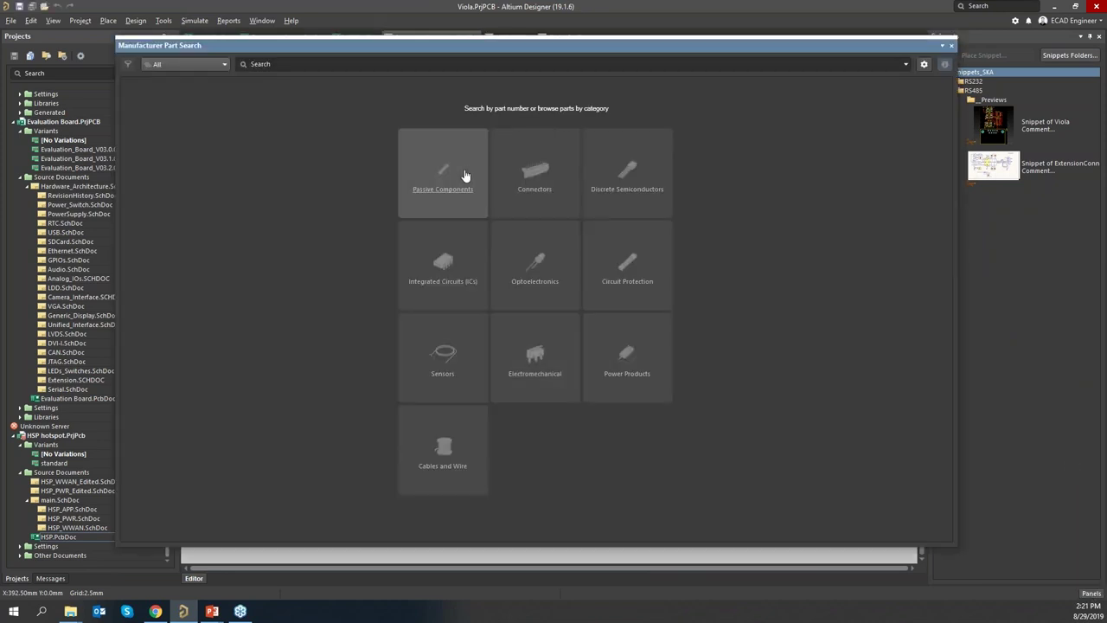
{"action": "left_click", "coordinate": [281, 65]}
{"action": "type", "text": "D"}
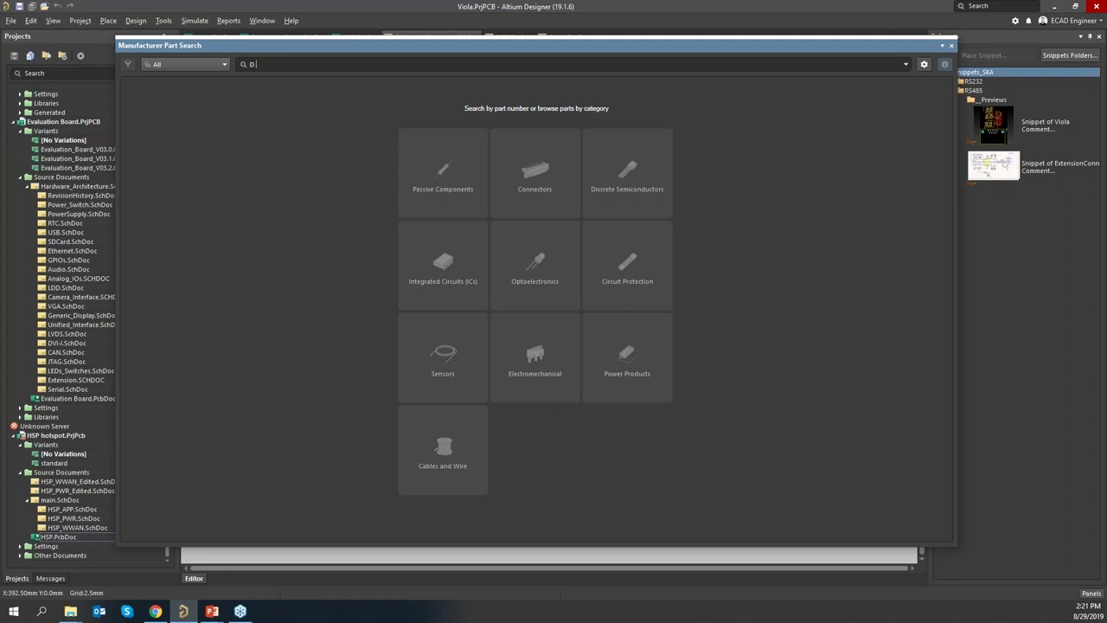
{"action": "type", "text": " Connector 9"}
{"action": "key", "text": "Return"}
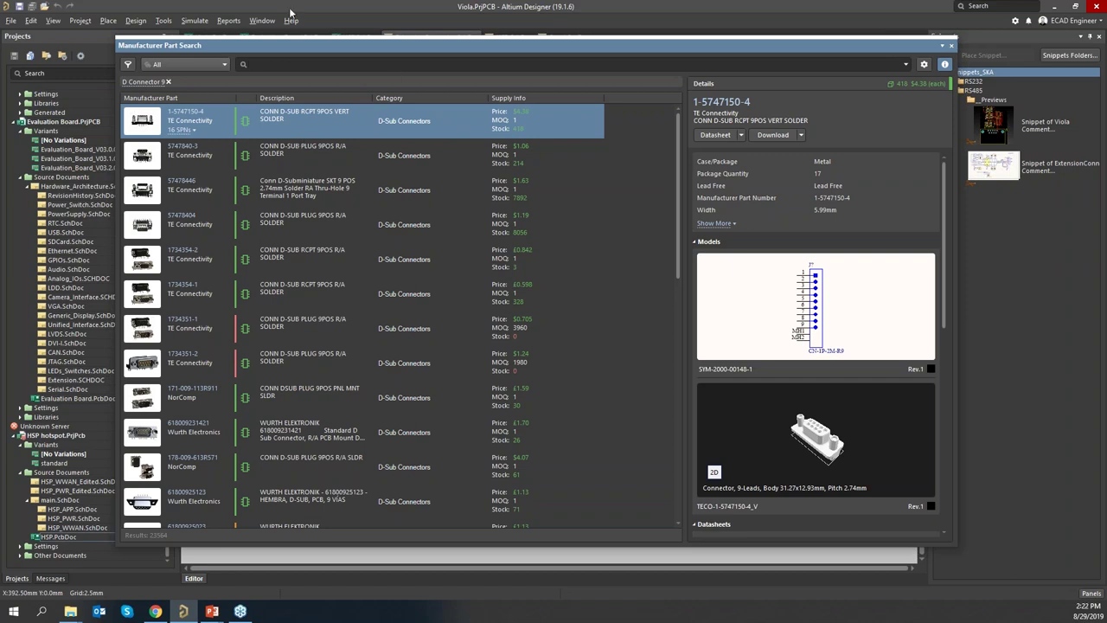
Switch to Chrome and examine the Toradex Reference Designs downloads and the CircuitMaker HSP hotspot project page
{"action": "left_click", "coordinate": [156, 611]}
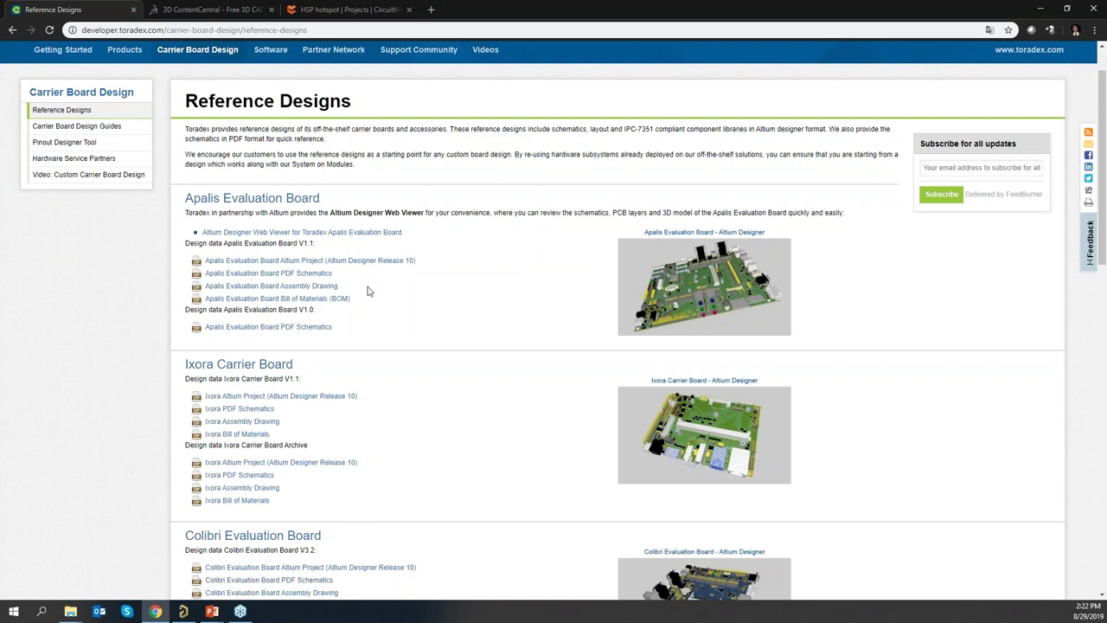
{"action": "scroll", "coordinate": [351, 239], "scroll_direction": "down", "scroll_amount": 2}
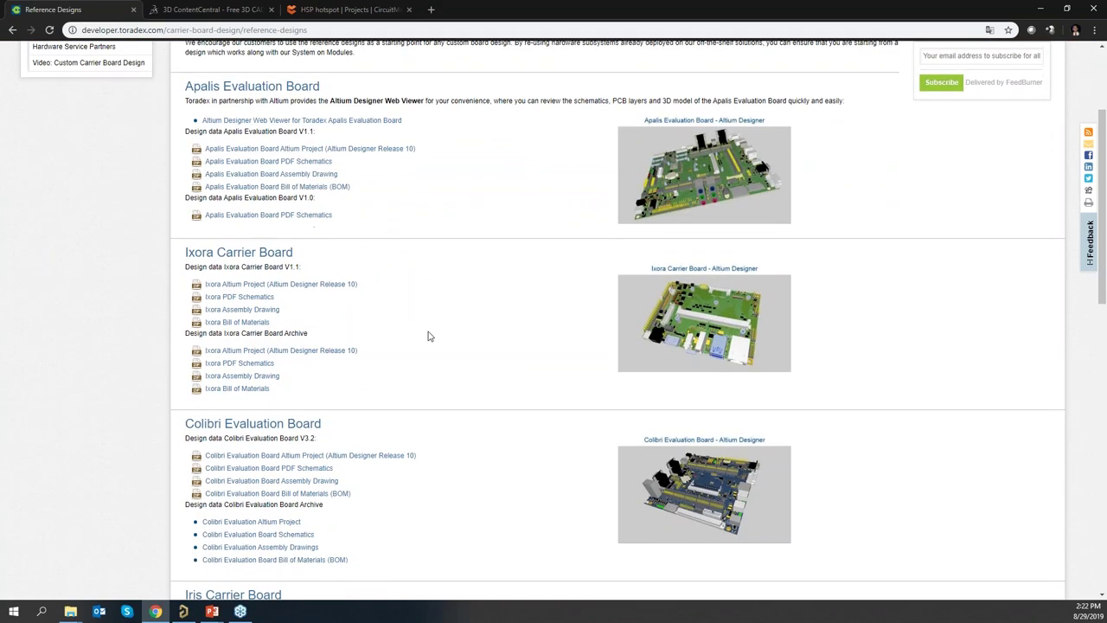
{"action": "scroll", "coordinate": [439, 321], "scroll_direction": "up", "scroll_amount": 3}
{"action": "scroll", "coordinate": [333, 301], "scroll_direction": "down", "scroll_amount": 3}
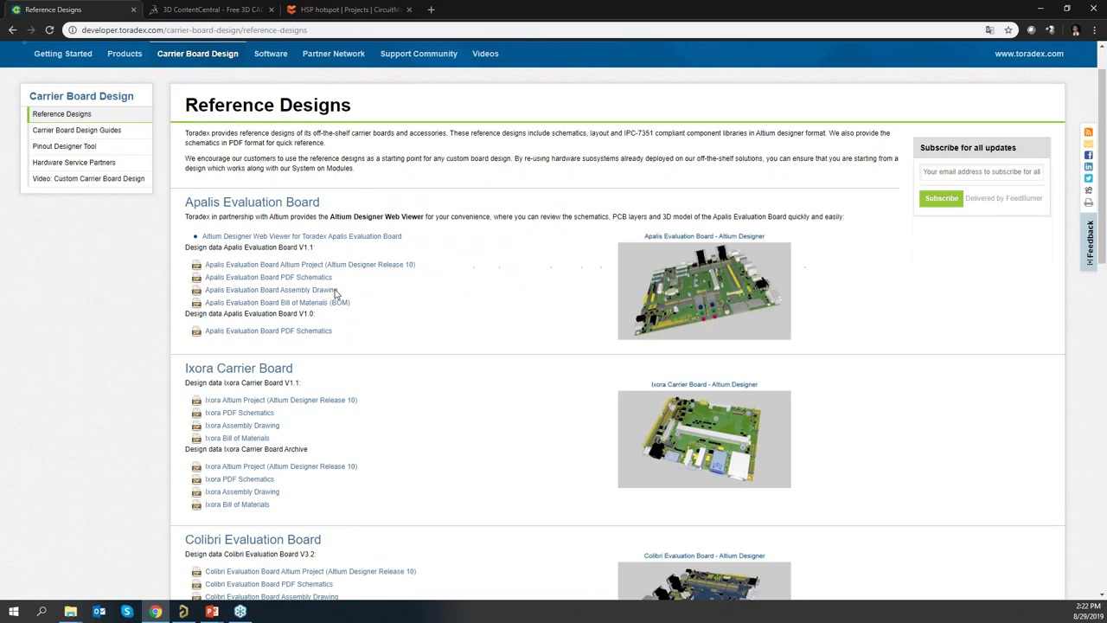
{"action": "scroll", "coordinate": [470, 447], "scroll_direction": "up", "scroll_amount": 3}
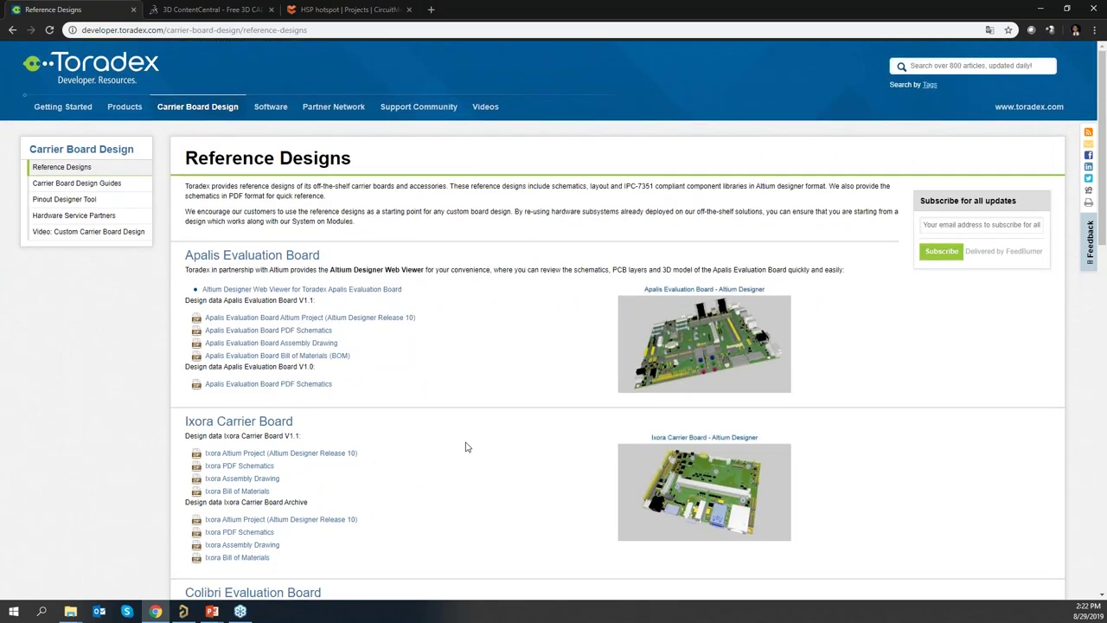
{"action": "scroll", "coordinate": [464, 444], "scroll_direction": "down", "scroll_amount": 3}
{"action": "scroll", "coordinate": [380, 415], "scroll_direction": "up", "scroll_amount": 2}
{"action": "scroll", "coordinate": [320, 262], "scroll_direction": "up", "scroll_amount": 1}
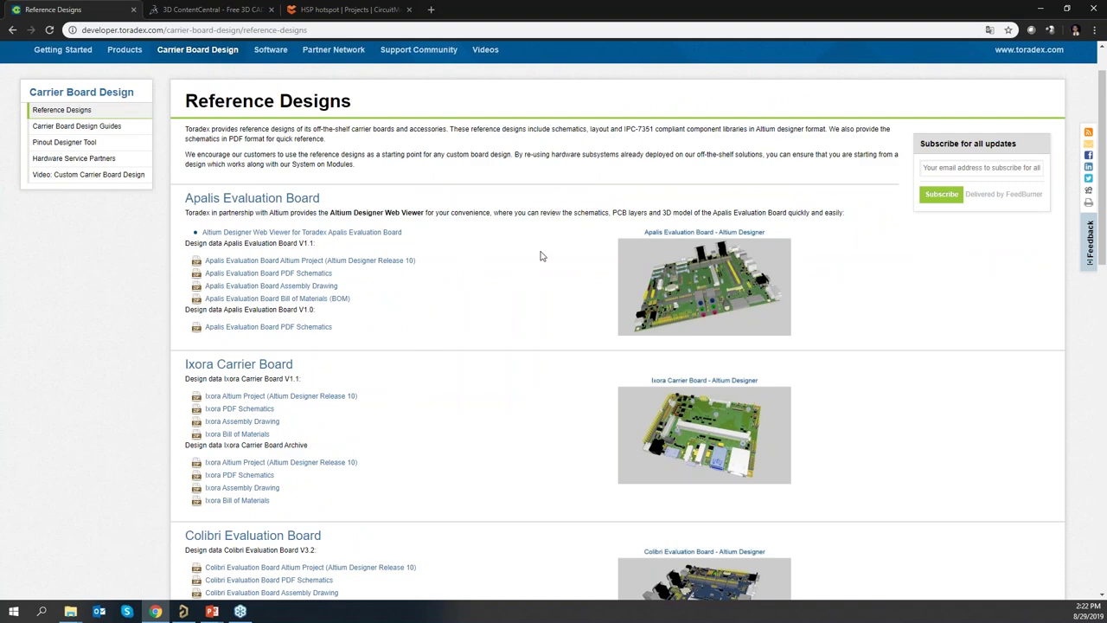
{"action": "scroll", "coordinate": [338, 346], "scroll_direction": "down", "scroll_amount": 3}
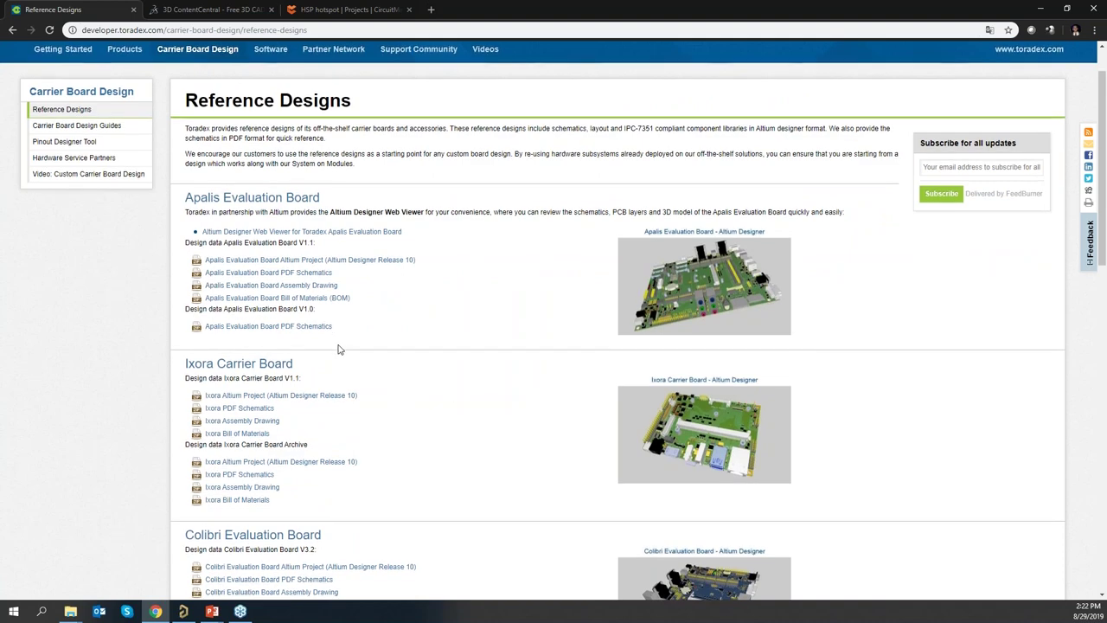
{"action": "scroll", "coordinate": [357, 353], "scroll_direction": "up", "scroll_amount": 3}
{"action": "scroll", "coordinate": [360, 357], "scroll_direction": "up", "scroll_amount": 1}
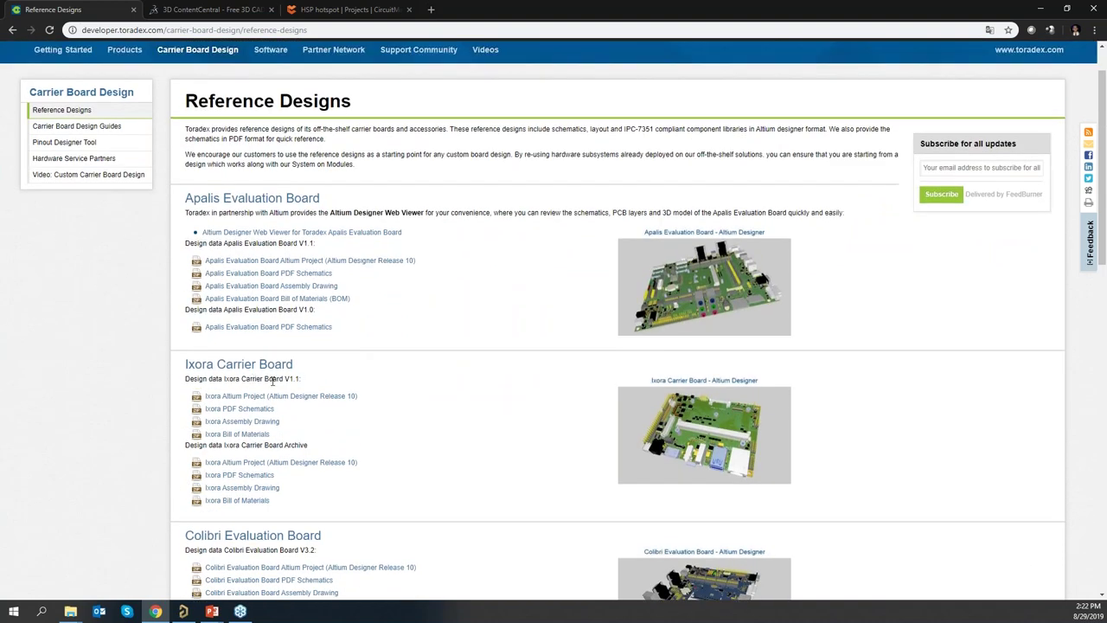
{"action": "scroll", "coordinate": [312, 368], "scroll_direction": "down", "scroll_amount": 2}
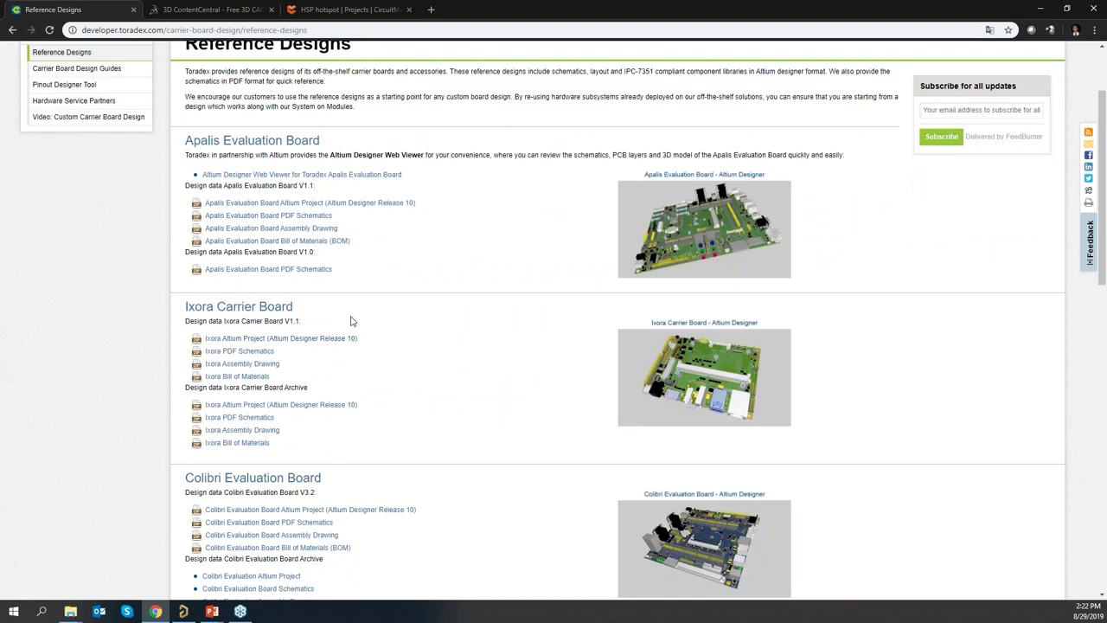
{"action": "left_click", "coordinate": [350, 9]}
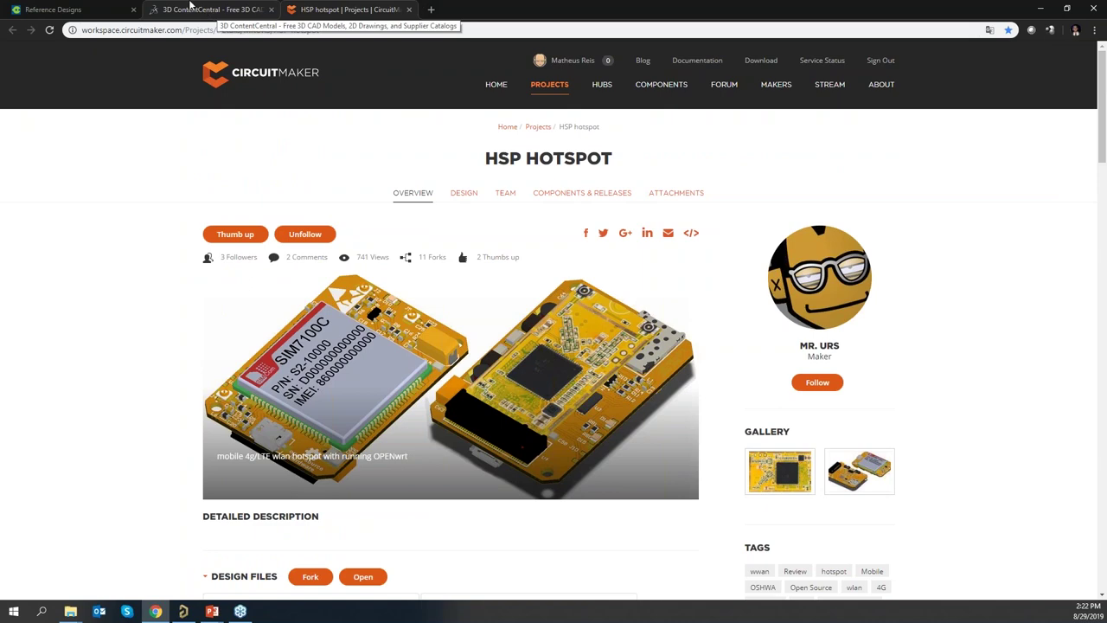
{"action": "left_click", "coordinate": [80, 9]}
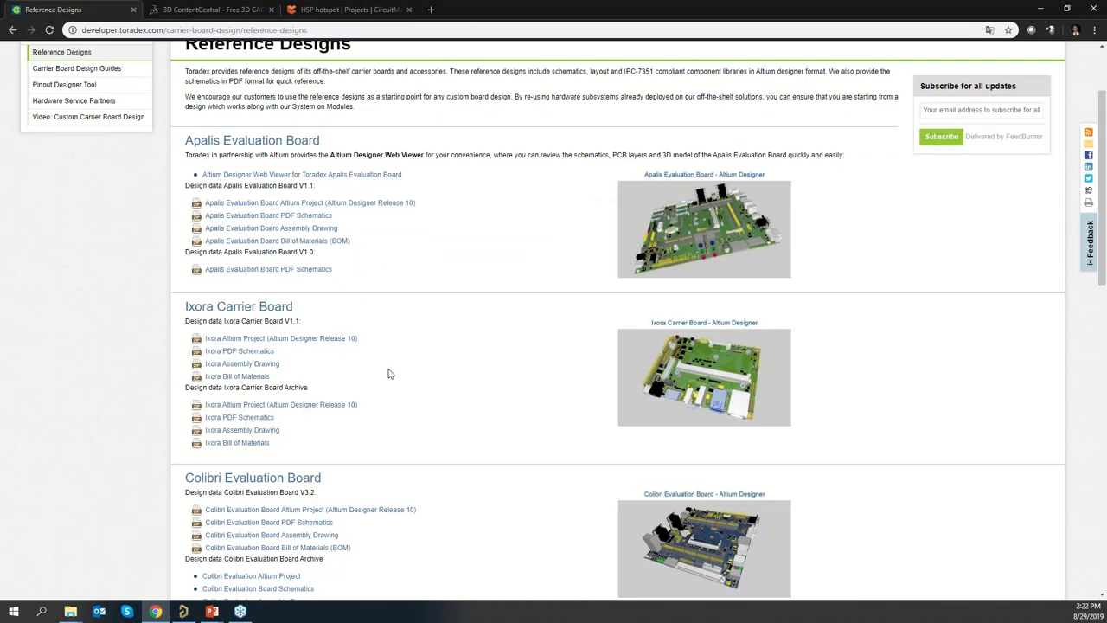
Switch back to Altium Designer and inspect the symbol and 2D footprint of the 5747840-3 D-sub plug
{"action": "left_click", "coordinate": [183, 611]}
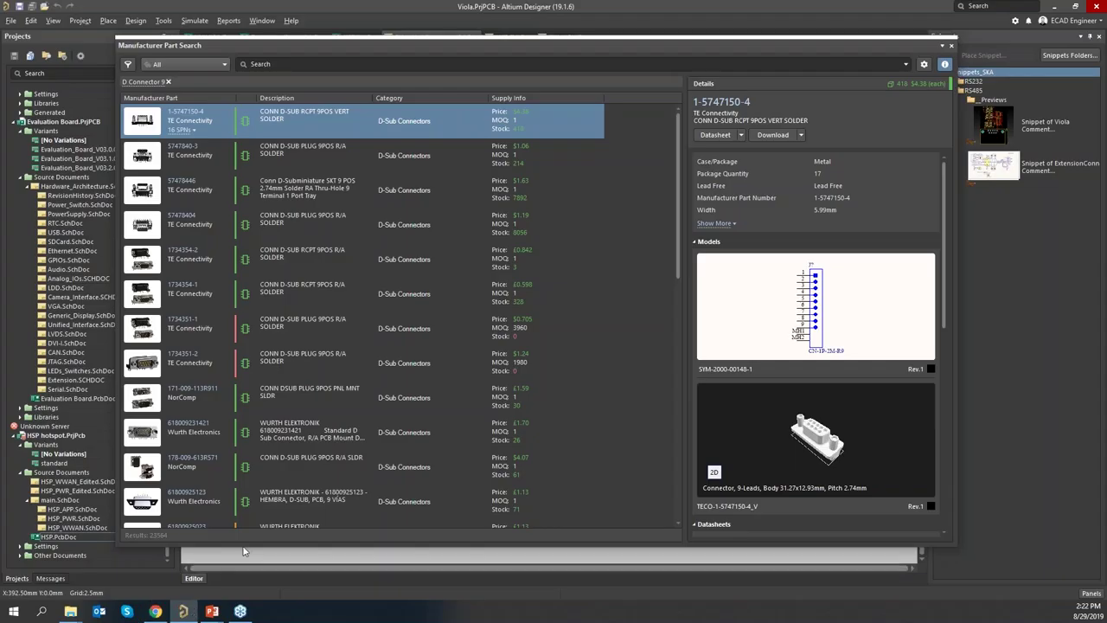
{"action": "left_click", "coordinate": [228, 150]}
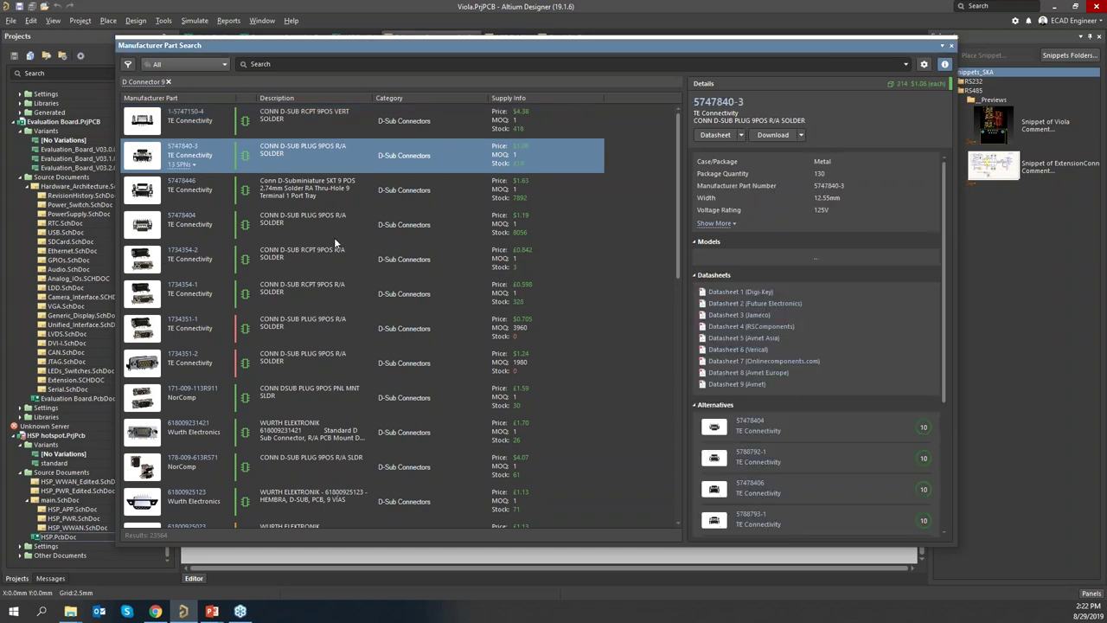
{"action": "left_click", "coordinate": [697, 242]}
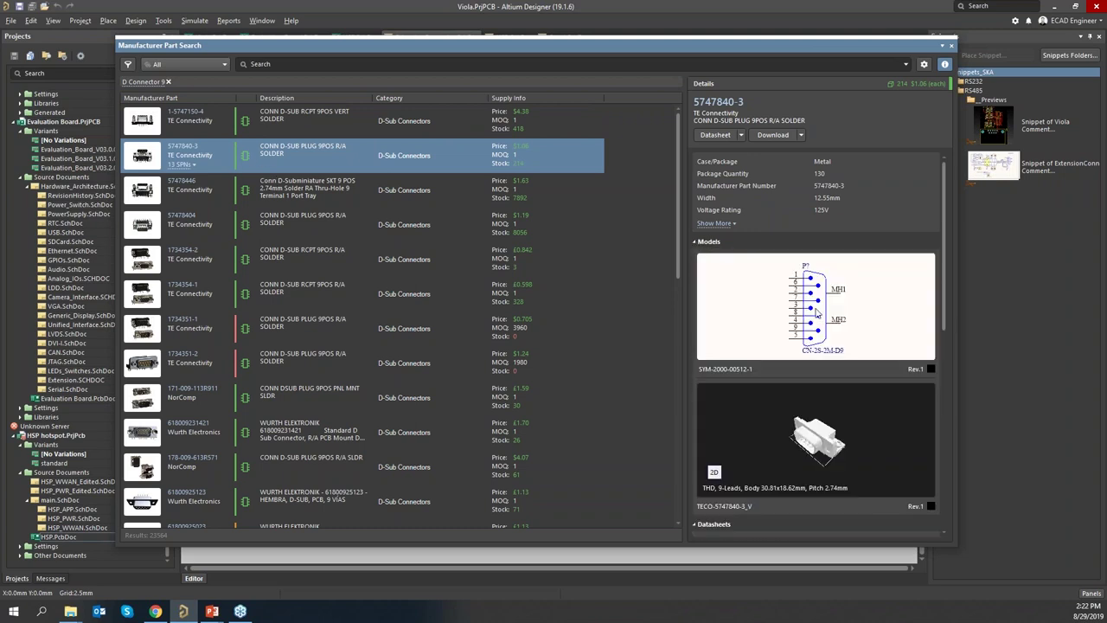
{"action": "left_click", "coordinate": [714, 472]}
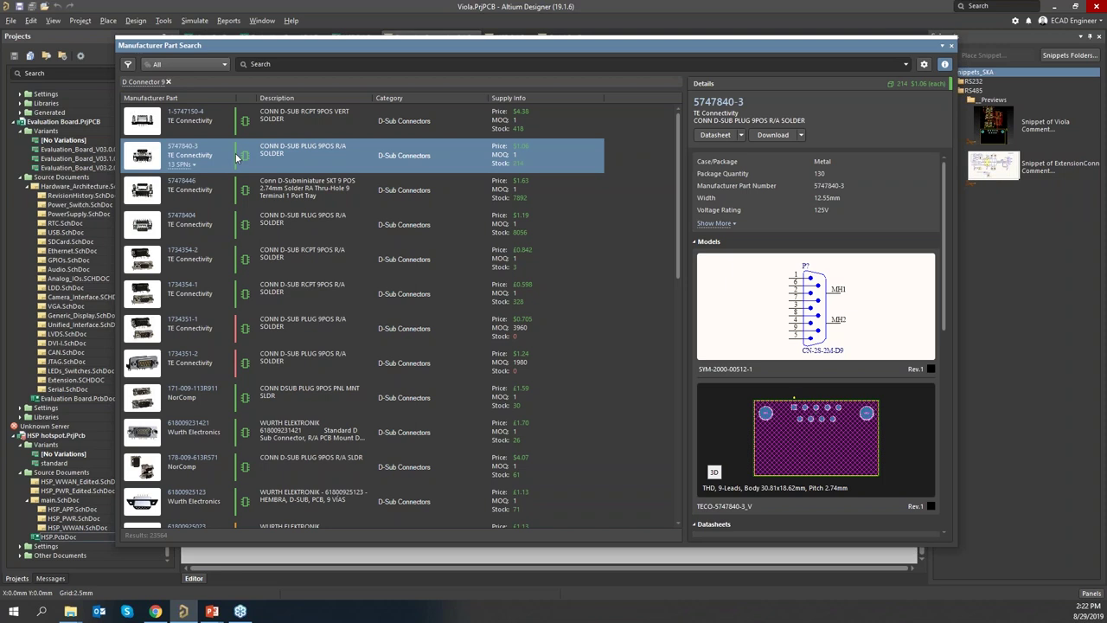
Check the details of part 1734351-1 and list the supplier offers for part 5747840-3
{"action": "left_click", "coordinate": [238, 332]}
{"action": "mouse_move", "coordinate": [237, 334]}
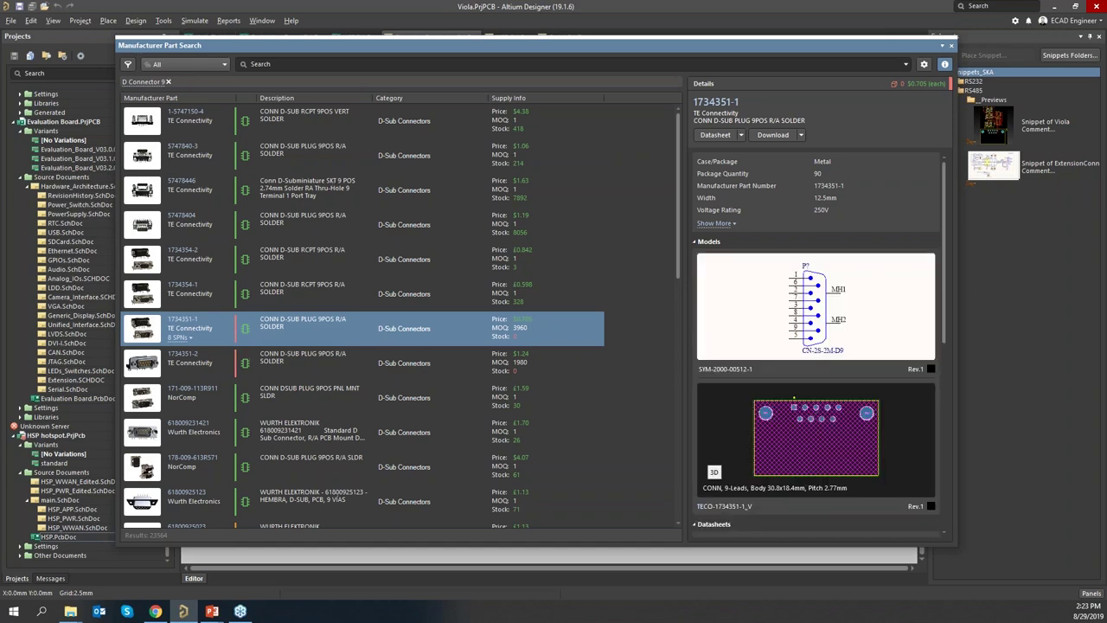
{"action": "left_click", "coordinate": [209, 162]}
{"action": "left_click", "coordinate": [194, 165]}
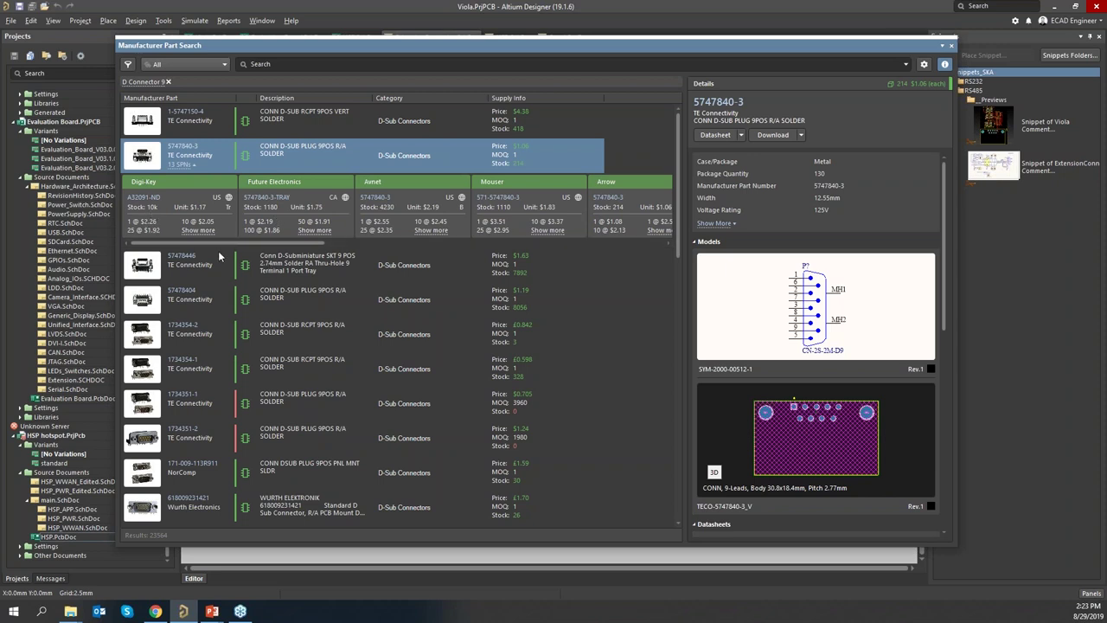
Place the 5747840-3 connector in the free area below the Audio In/Out Connector block and close the part search
{"action": "left_click_drag", "start_coordinate": [316, 43], "coordinate": [439, 66]}
{"action": "left_click_drag", "start_coordinate": [238, 205], "coordinate": [736, 205]}
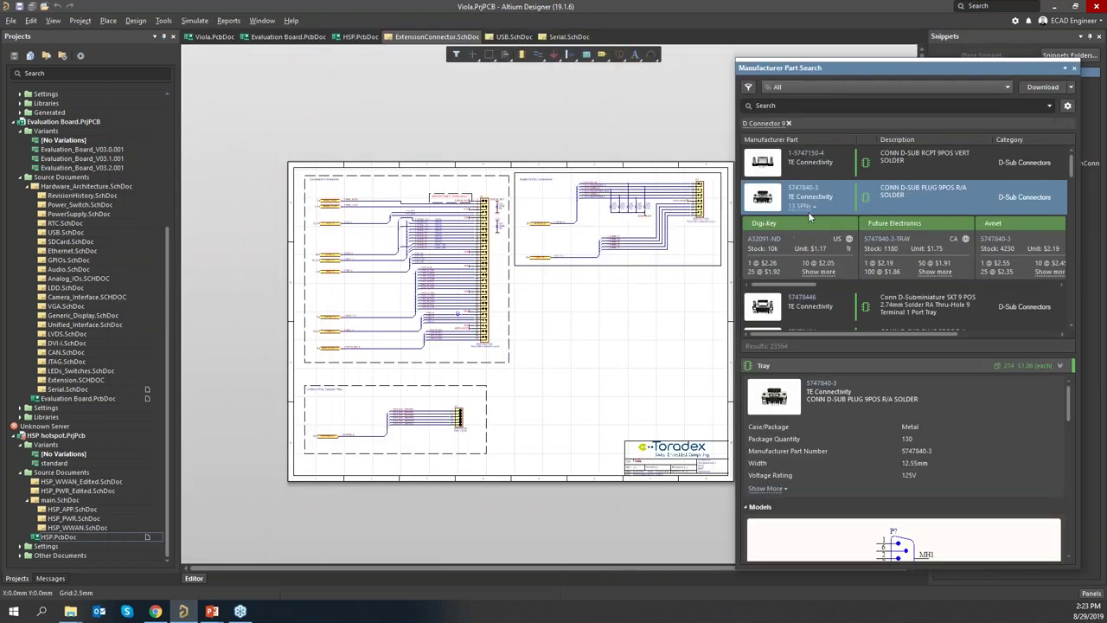
{"action": "right_click", "coordinate": [831, 192]}
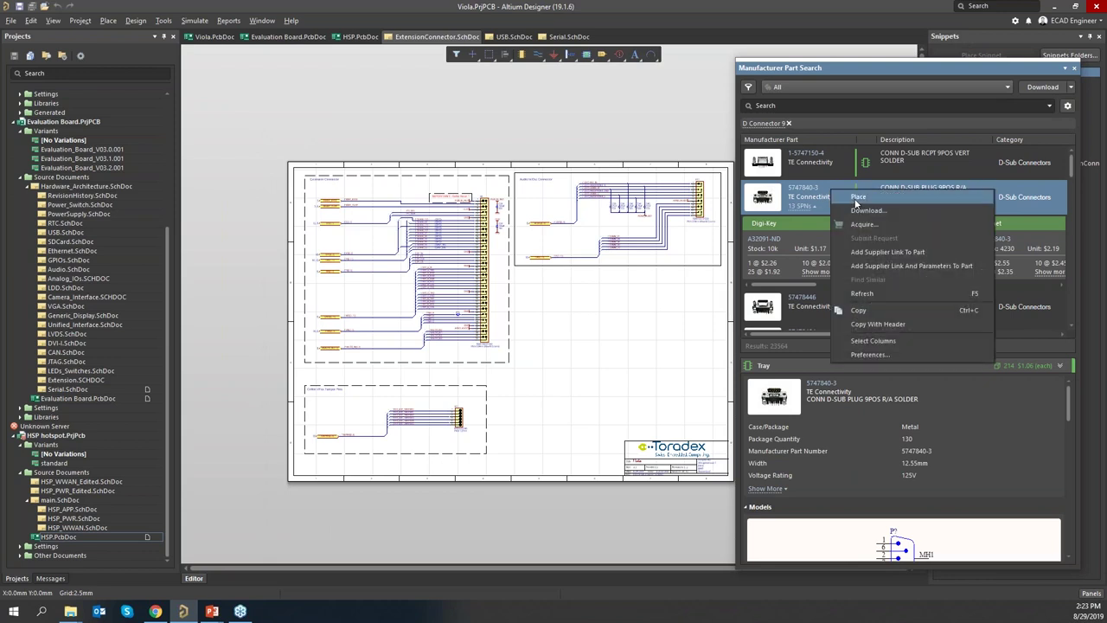
{"action": "left_click", "coordinate": [857, 198]}
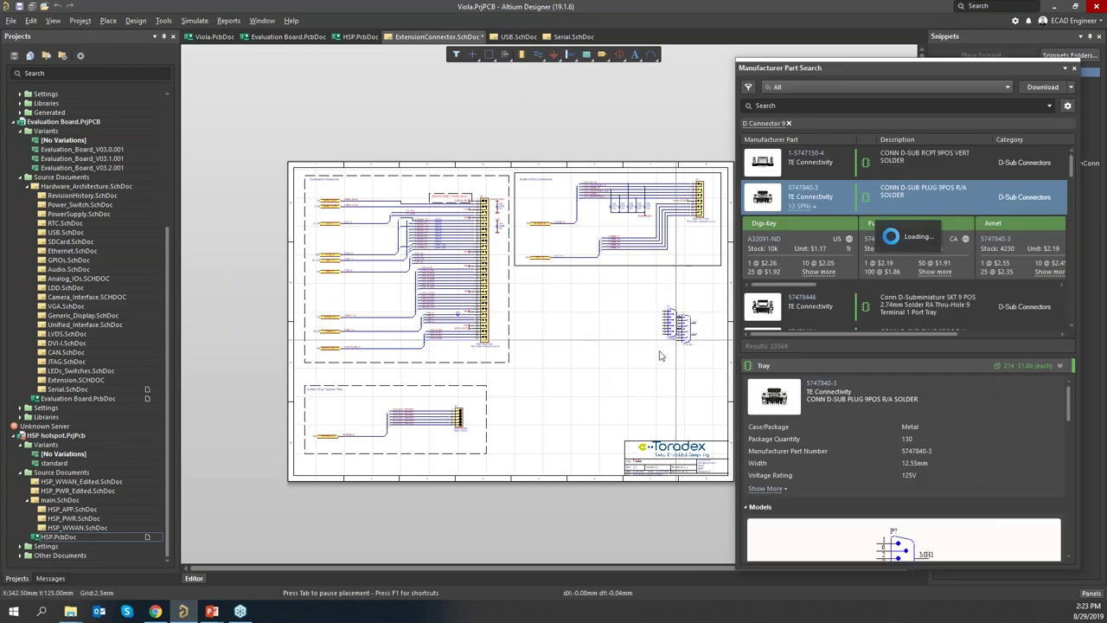
{"action": "left_click", "coordinate": [653, 350]}
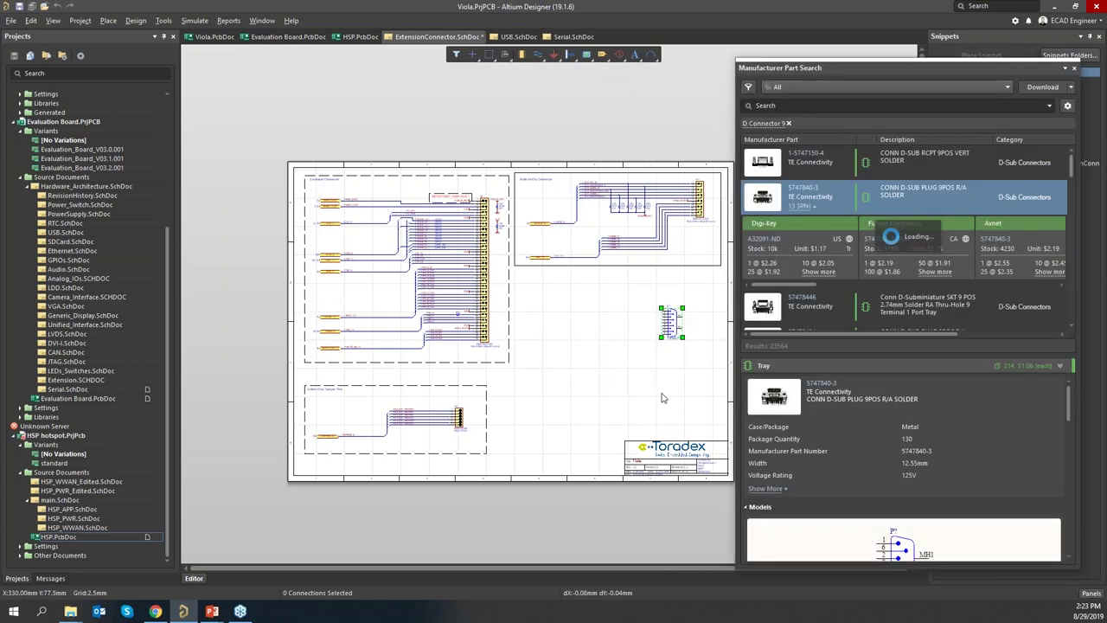
{"action": "left_click", "coordinate": [1071, 69]}
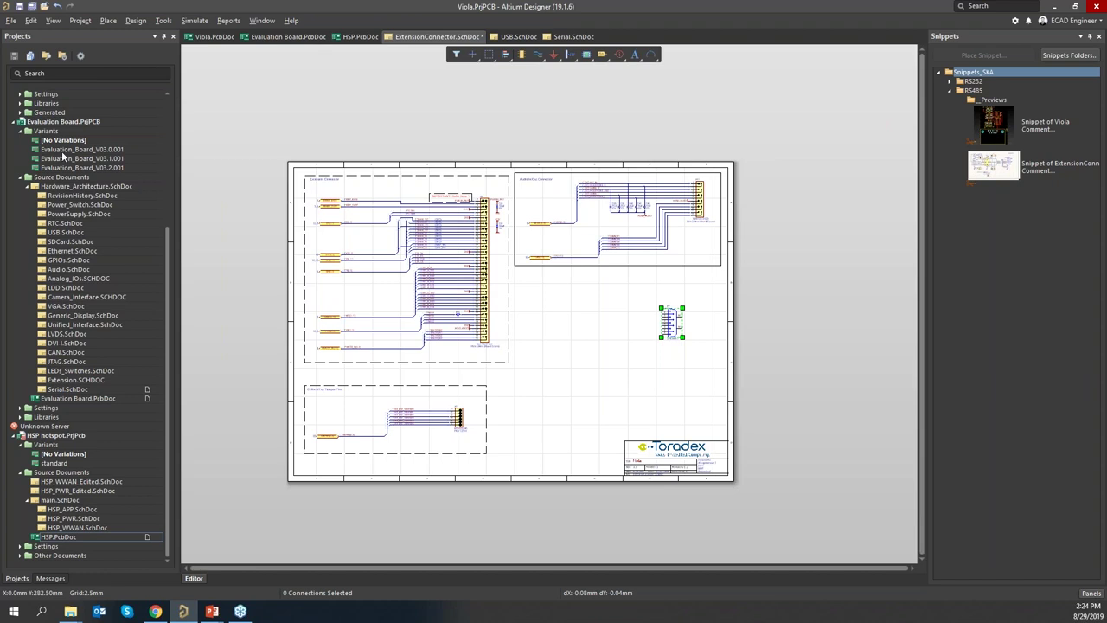
Add a new BOM document to the Viola project and look through its component lines
{"action": "scroll", "coordinate": [100, 250], "scroll_direction": "up", "scroll_amount": 1}
{"action": "scroll", "coordinate": [101, 251], "scroll_direction": "up", "scroll_amount": 7}
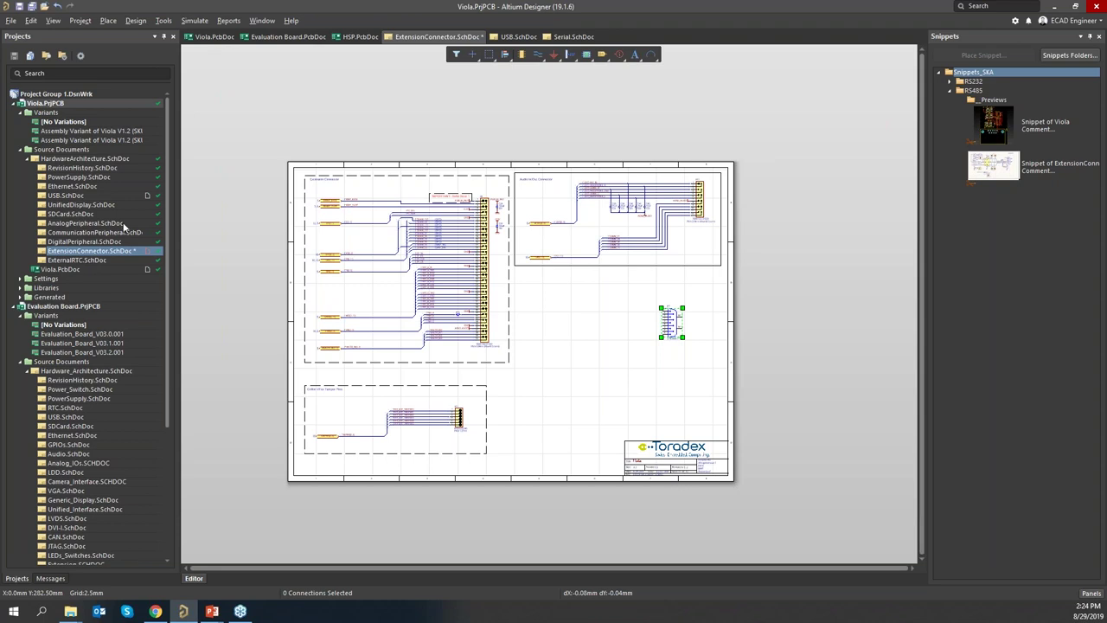
{"action": "right_click", "coordinate": [101, 104]}
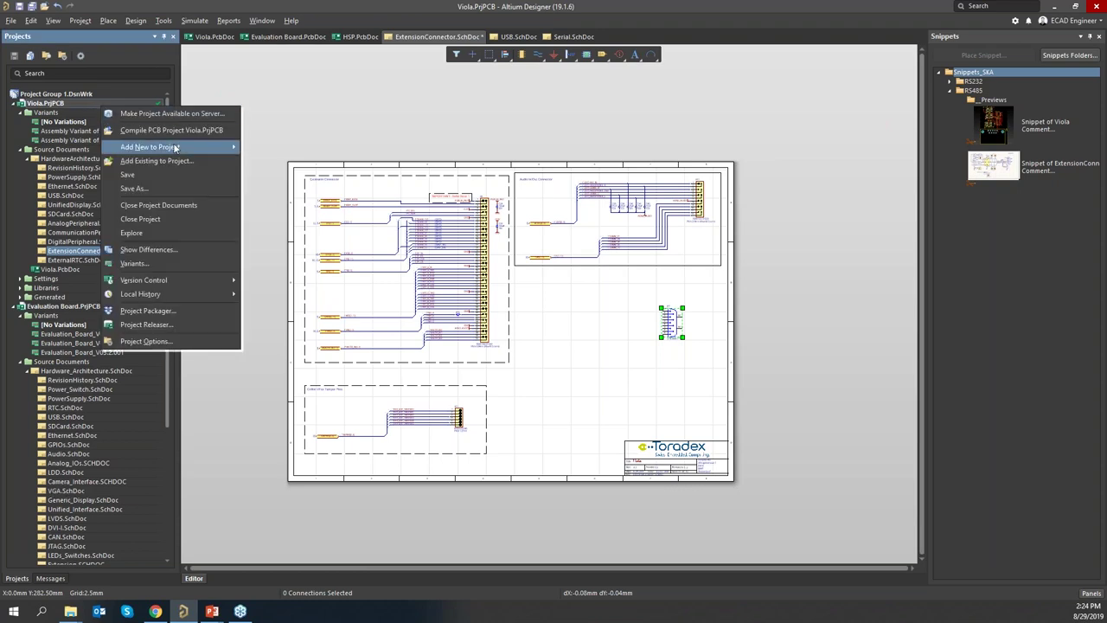
{"action": "mouse_move", "coordinate": [176, 147]}
{"action": "left_click", "coordinate": [286, 180]}
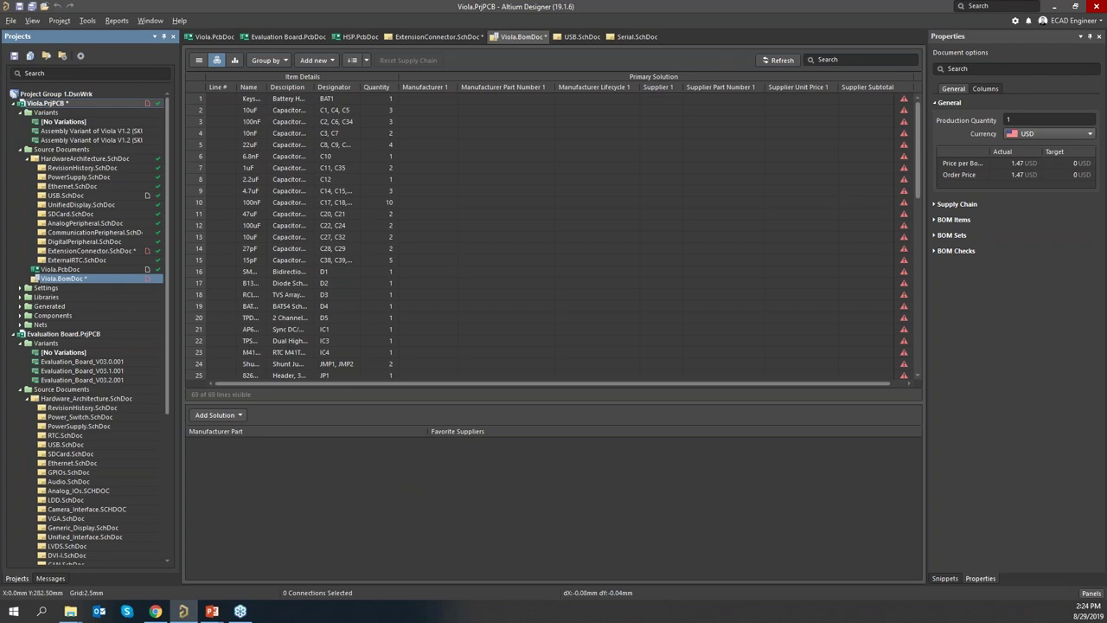
{"action": "scroll", "coordinate": [917, 148], "scroll_direction": "down", "scroll_amount": 2}
{"action": "scroll", "coordinate": [916, 242], "scroll_direction": "up", "scroll_amount": 2}
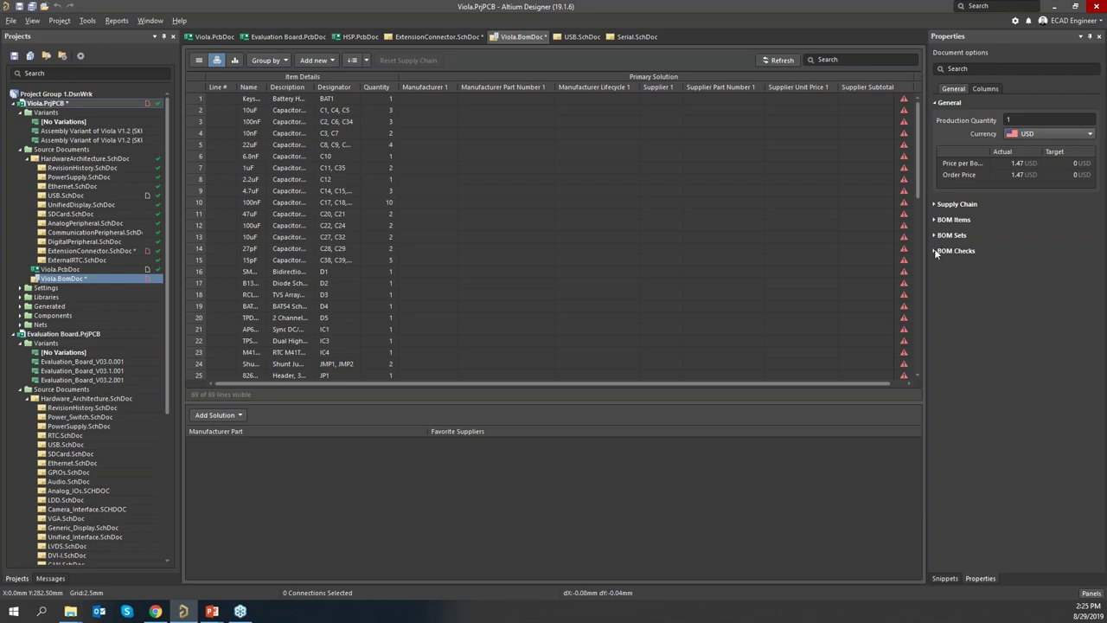
Add Manufacturer Part Number as a checked parameter in the component grouping of the BOM items
{"action": "left_click", "coordinate": [935, 218]}
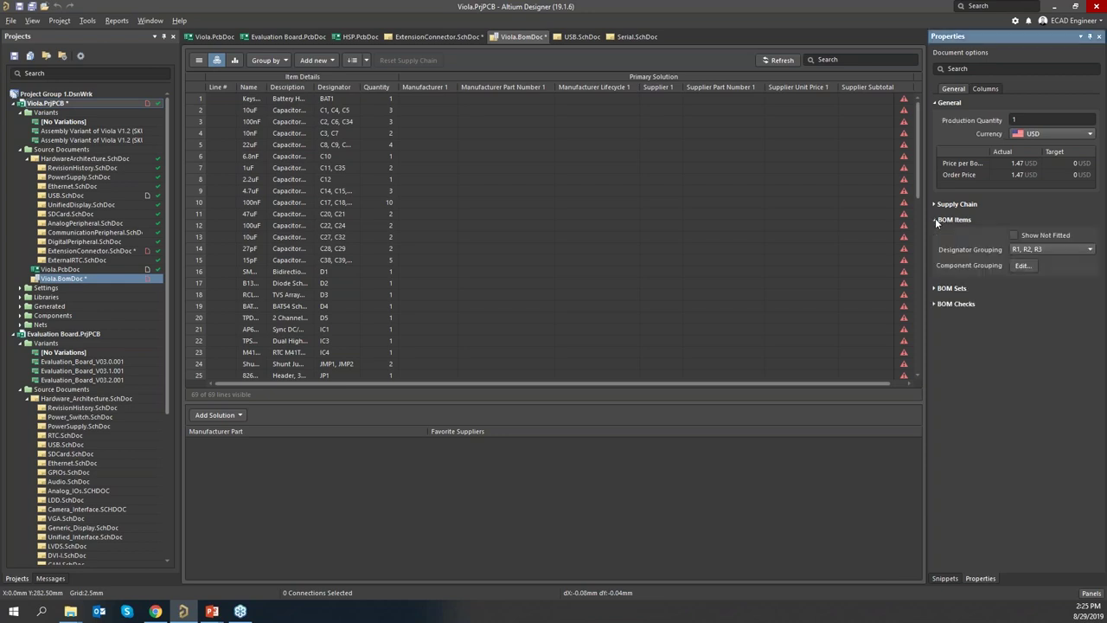
{"action": "left_click", "coordinate": [1022, 266]}
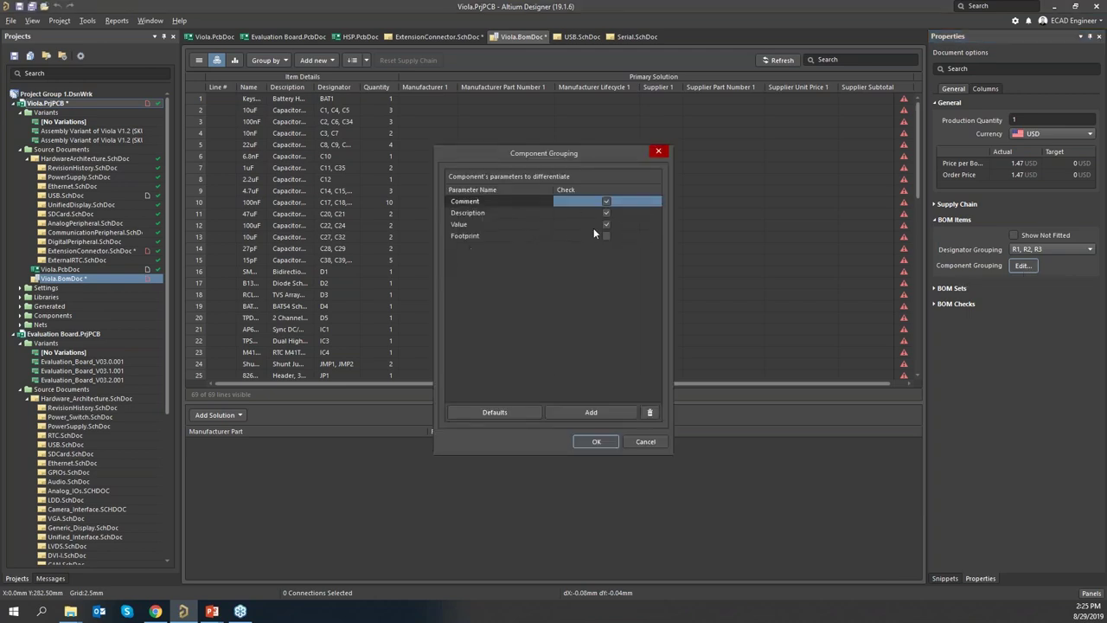
{"action": "left_click", "coordinate": [556, 413]}
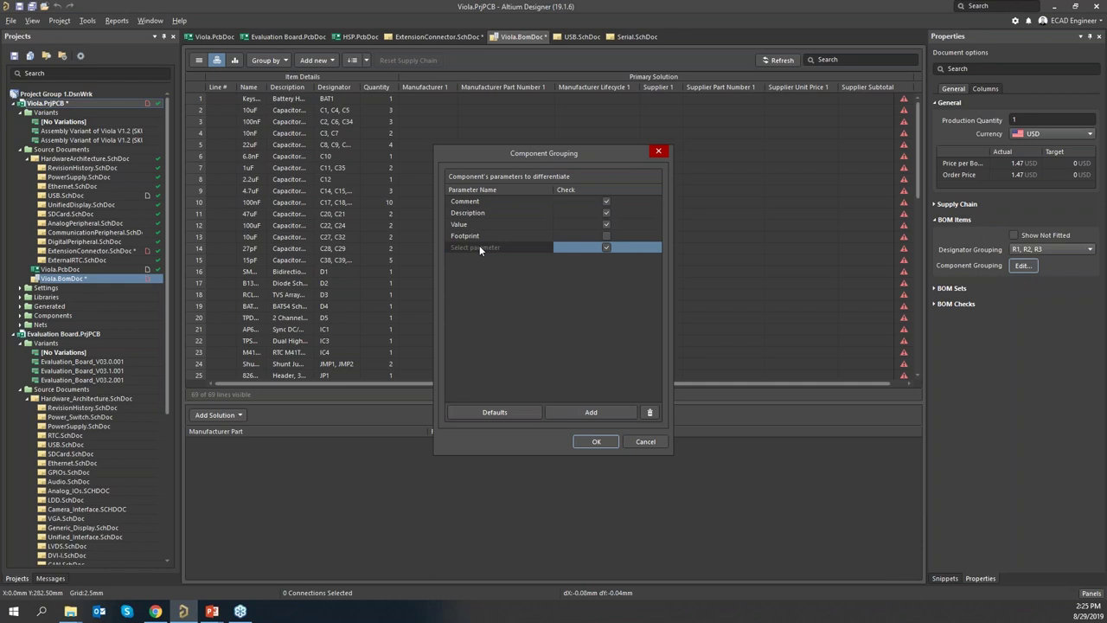
{"action": "left_click", "coordinate": [479, 247]}
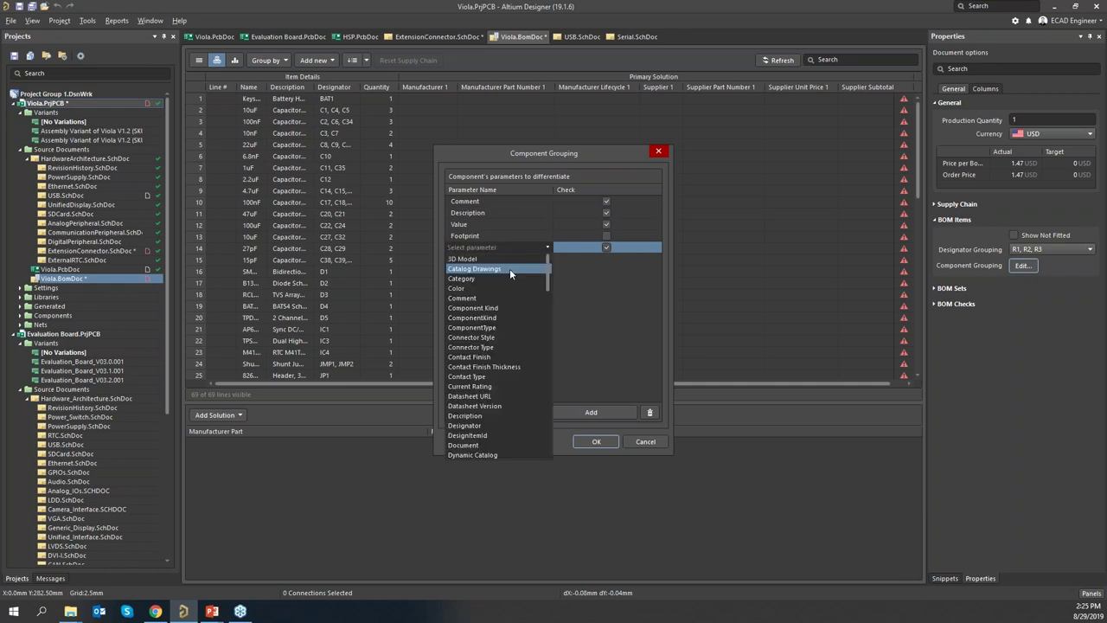
{"action": "scroll", "coordinate": [496, 327], "scroll_direction": "down", "scroll_amount": 1}
{"action": "scroll", "coordinate": [500, 336], "scroll_direction": "down", "scroll_amount": 3}
{"action": "left_click", "coordinate": [507, 343]}
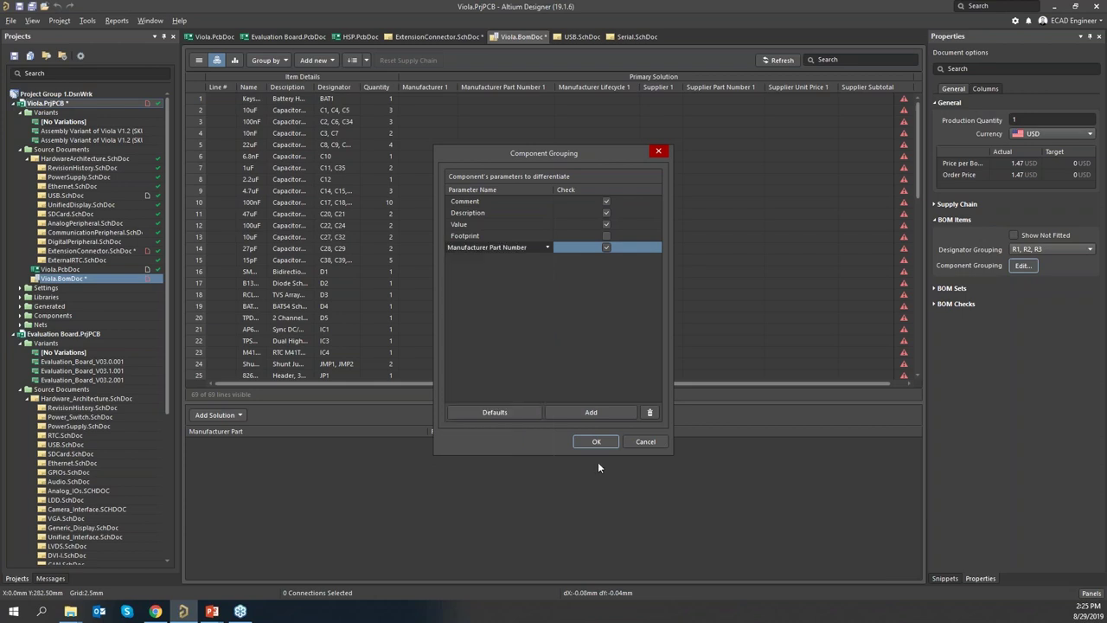
{"action": "left_click", "coordinate": [603, 440]}
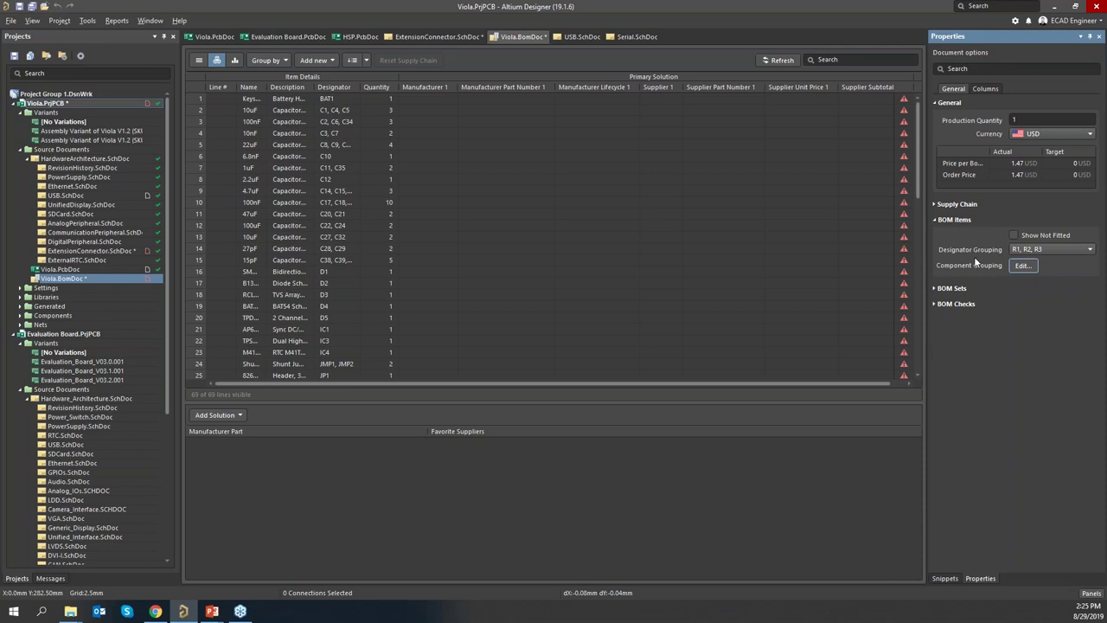
Detect the manufacturer link fields for the supply chain, keeping only the Manufacturer and Manufacturer Part Number pair
{"action": "left_click", "coordinate": [936, 221]}
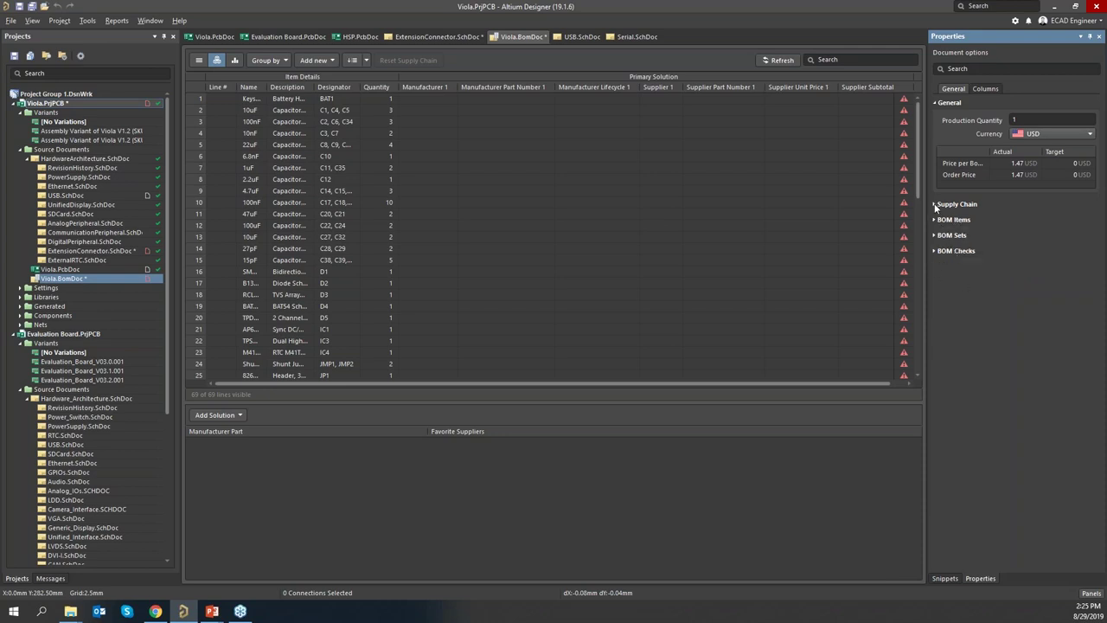
{"action": "left_click", "coordinate": [935, 205]}
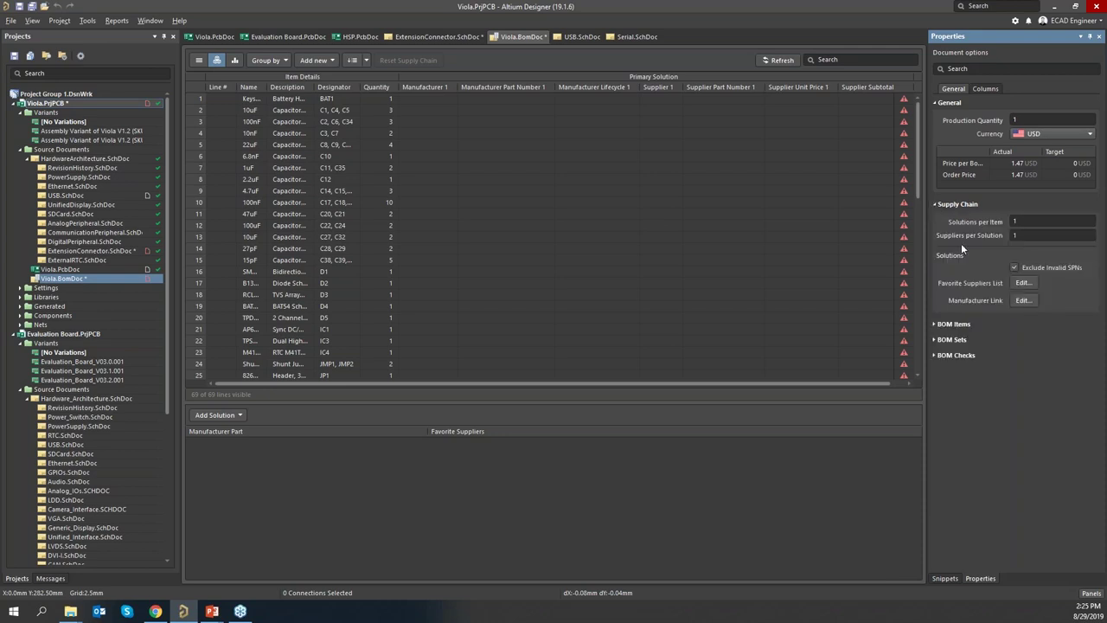
{"action": "left_click", "coordinate": [1024, 301]}
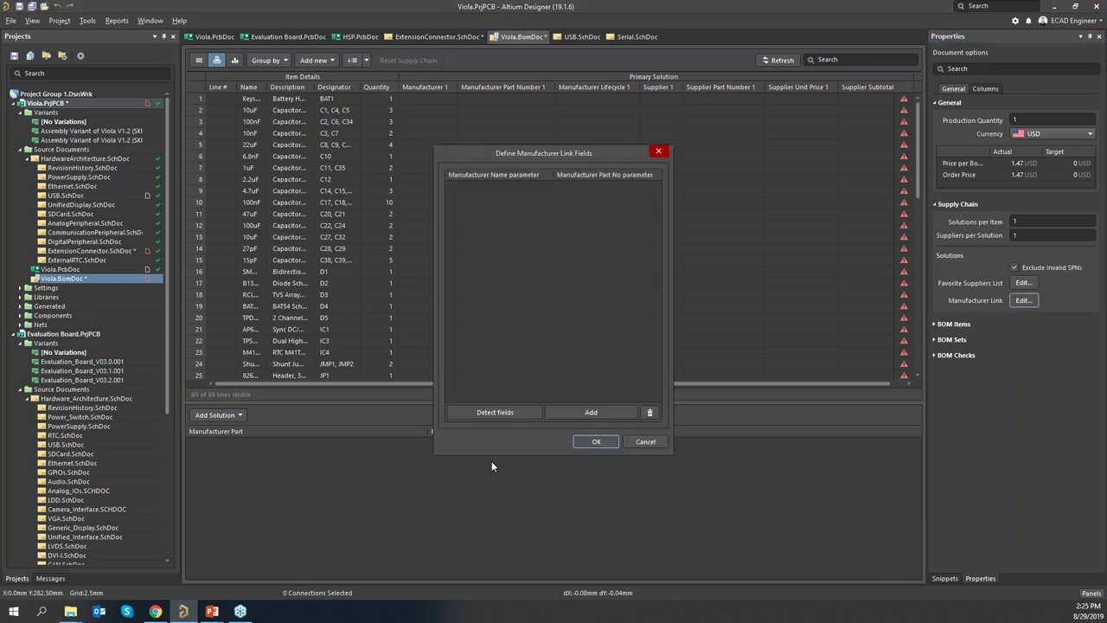
{"action": "left_click", "coordinate": [502, 411]}
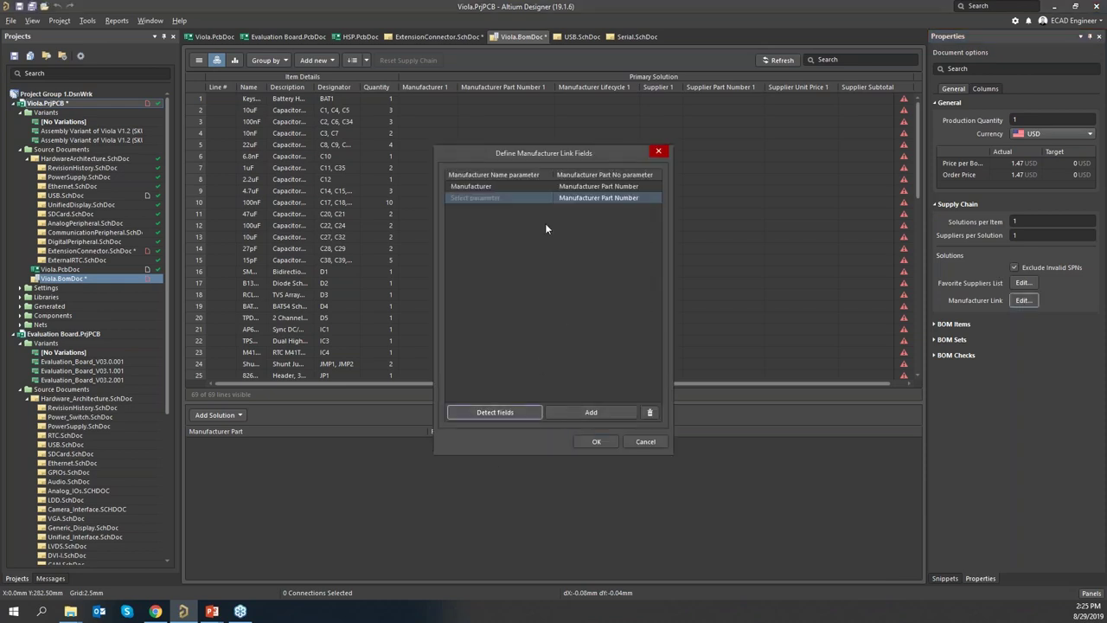
{"action": "left_click", "coordinate": [649, 412]}
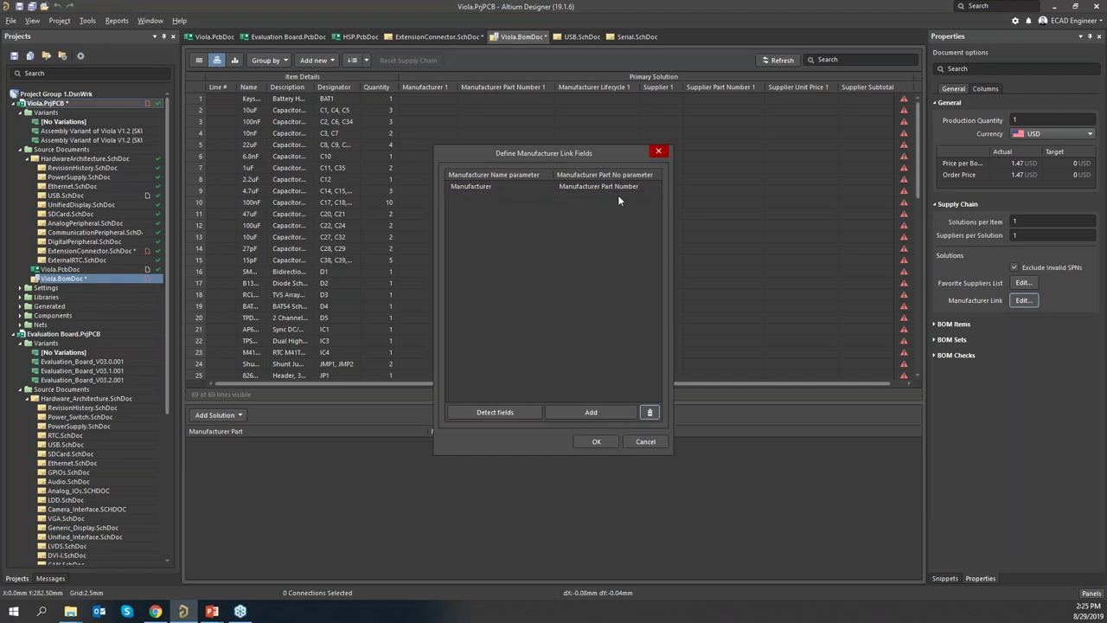
{"action": "left_click", "coordinate": [596, 442]}
Refresh the BOM's supply chain data, sort the lines by manufacturer lifecycle and inspect the BAT54C line
{"action": "left_click", "coordinate": [777, 60]}
{"action": "scroll", "coordinate": [764, 283], "scroll_direction": "down", "scroll_amount": 11}
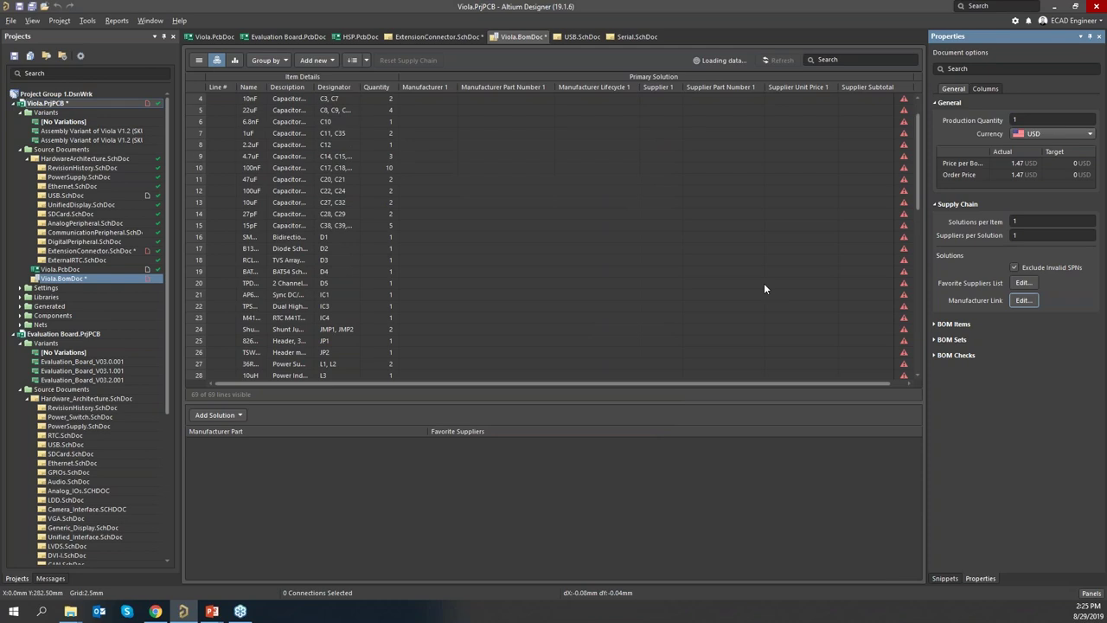
{"action": "scroll", "coordinate": [763, 282], "scroll_direction": "down", "scroll_amount": 1}
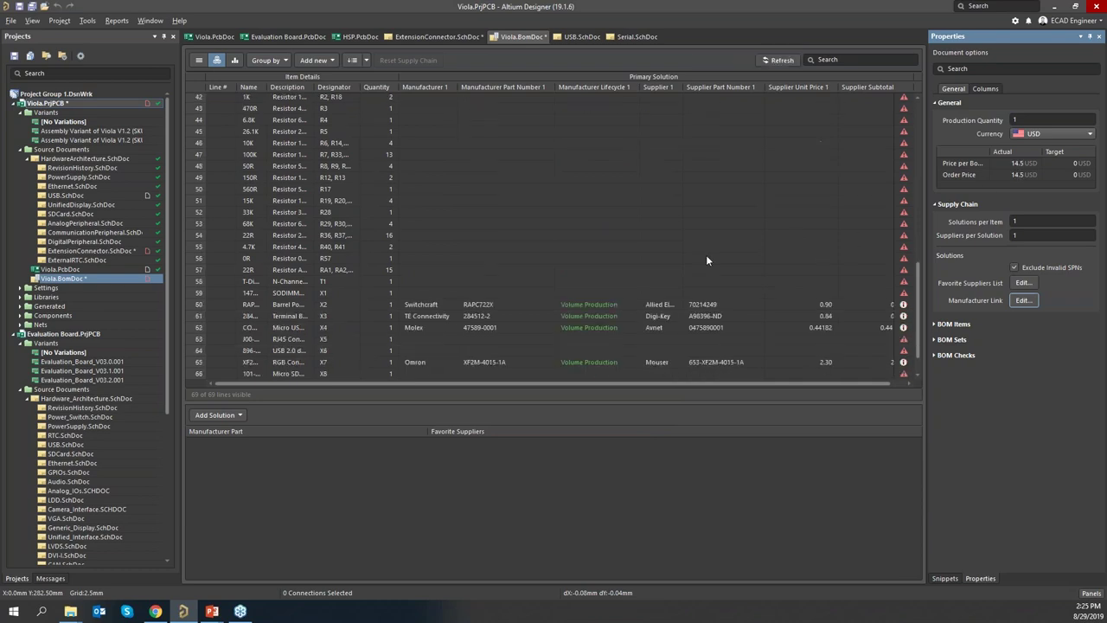
{"action": "scroll", "coordinate": [639, 294], "scroll_direction": "down", "scroll_amount": 6}
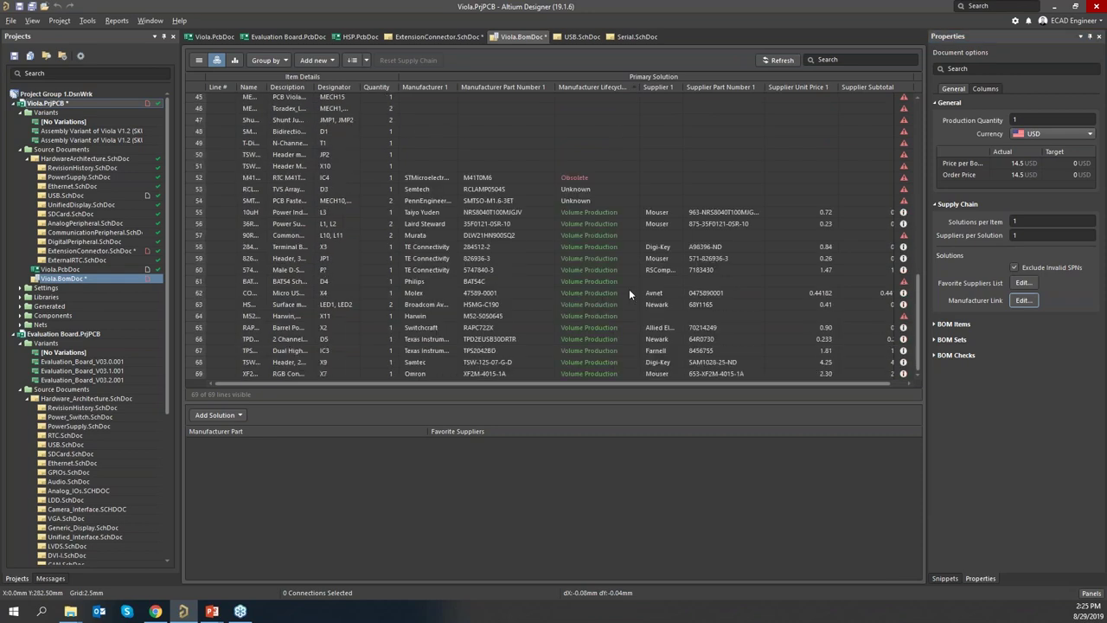
{"action": "left_click", "coordinate": [627, 282]}
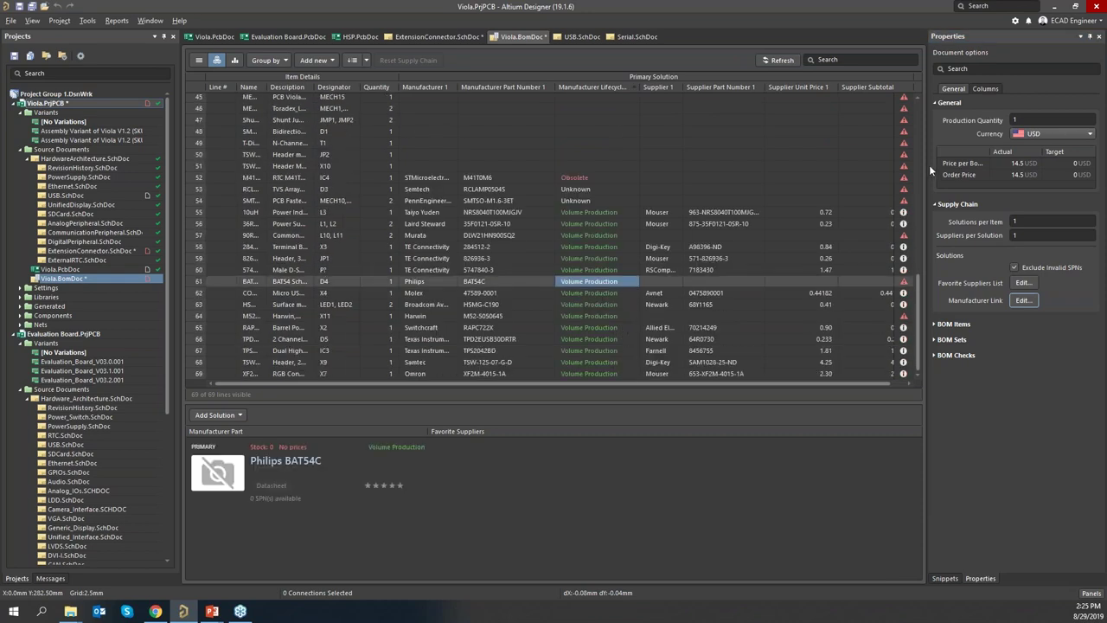
Set the production quantity to 1000 and review the supplier offers for Molex part 47589-0001
{"action": "left_click_drag", "start_coordinate": [927, 164], "coordinate": [859, 165]}
{"action": "left_click", "coordinate": [1016, 120]}
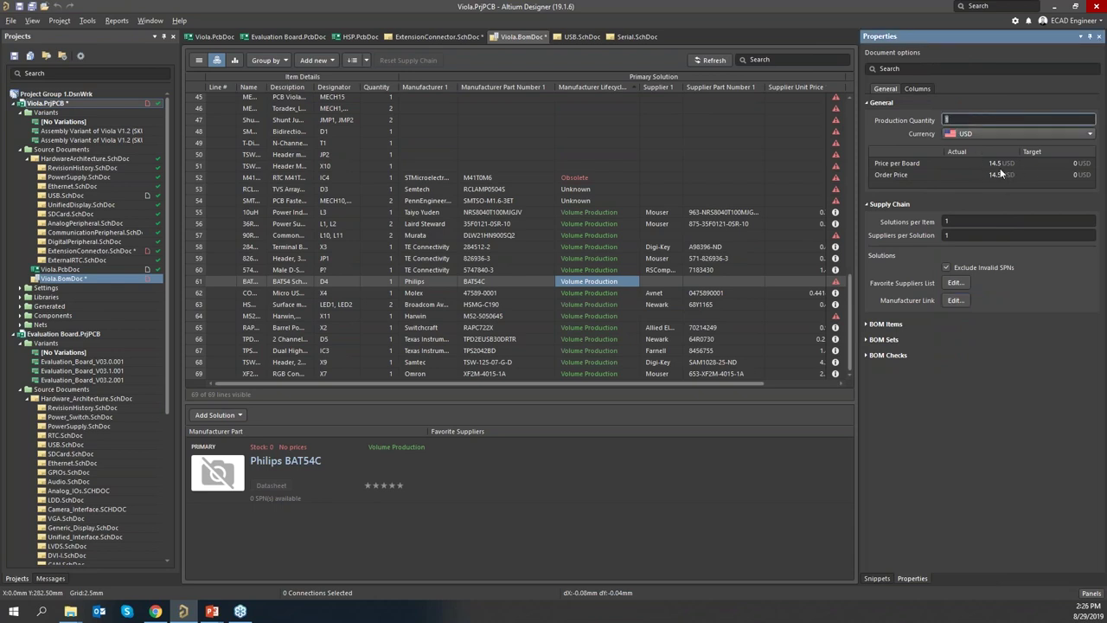
{"action": "left_click", "coordinate": [975, 119]}
{"action": "key", "text": "Return"}
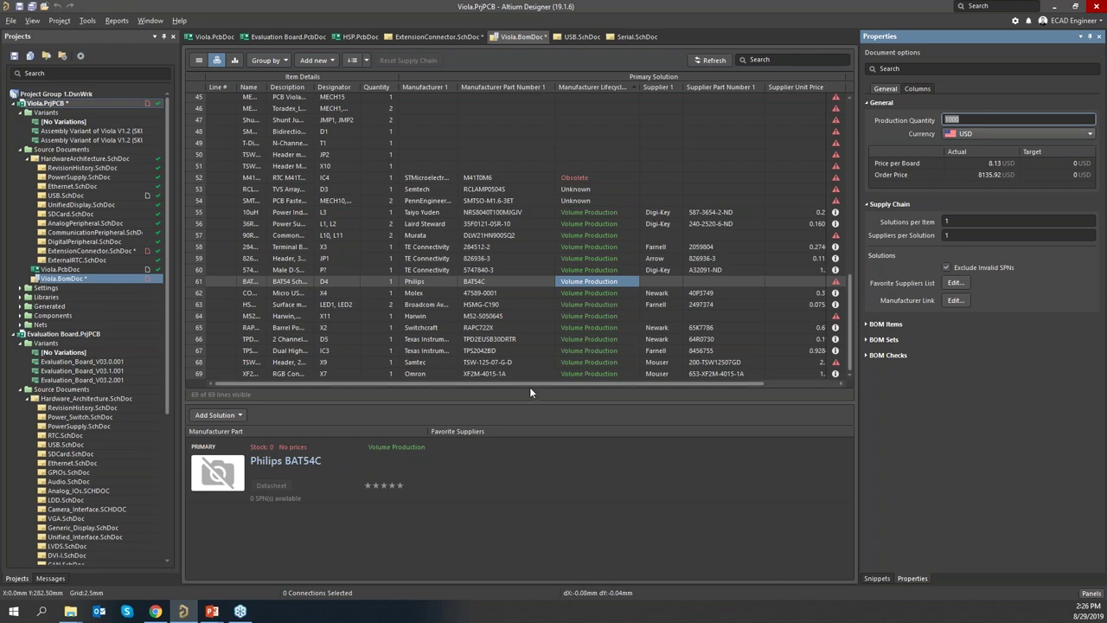
{"action": "left_click", "coordinate": [549, 292]}
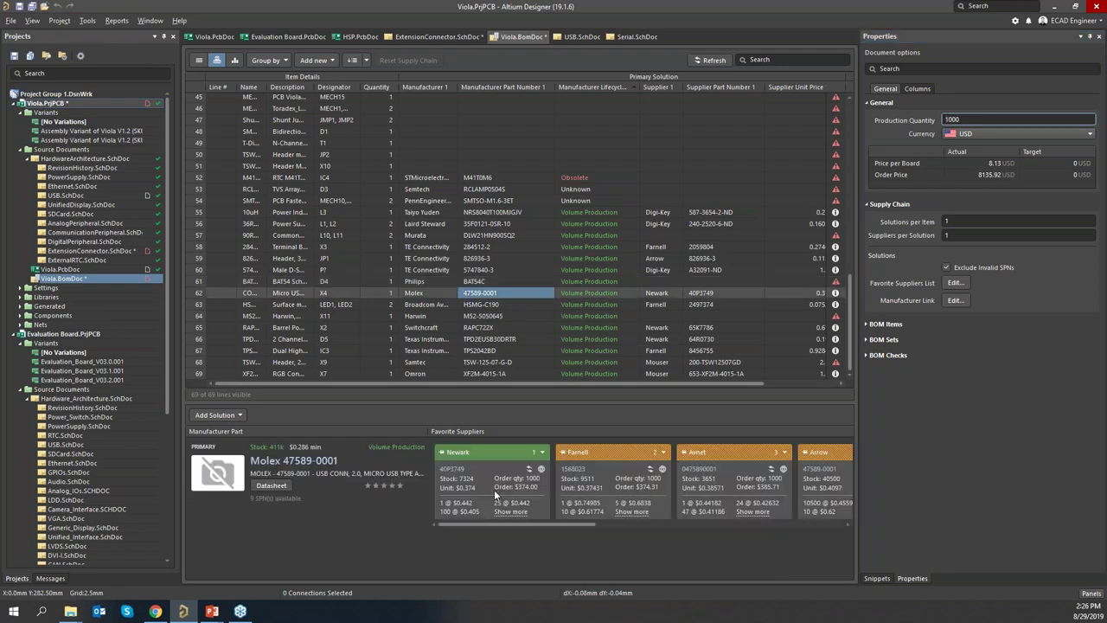
{"action": "left_click_drag", "start_coordinate": [554, 523], "coordinate": [523, 519]}
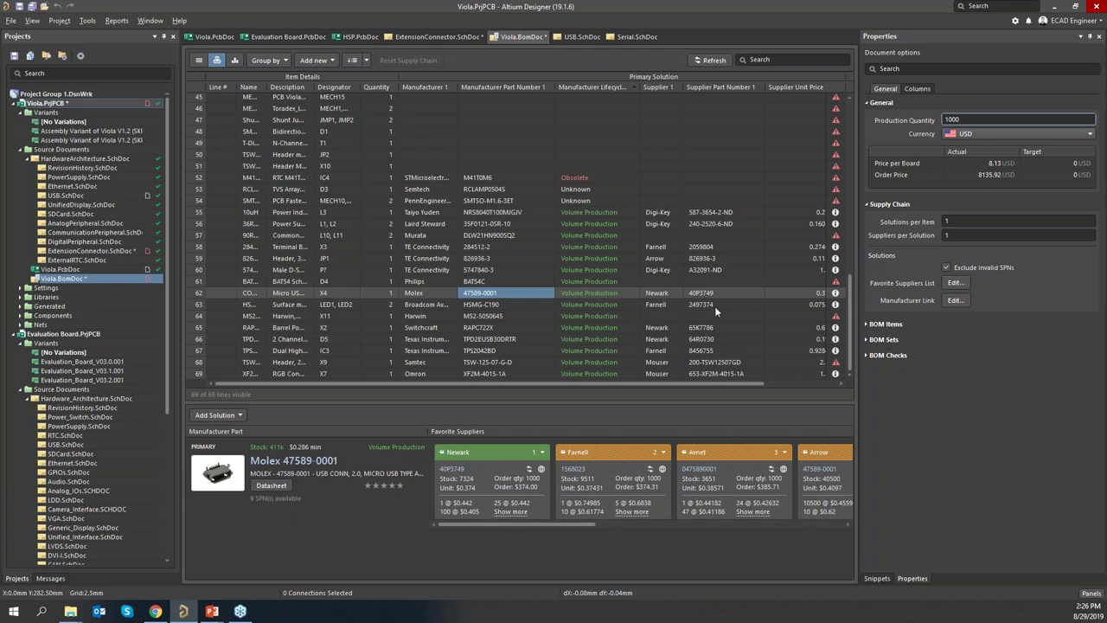
Set ranks automatically for the BOM lines from part NRS8040T100MJGJV through XF2M-4015-1A
{"action": "left_click", "coordinate": [546, 213]}
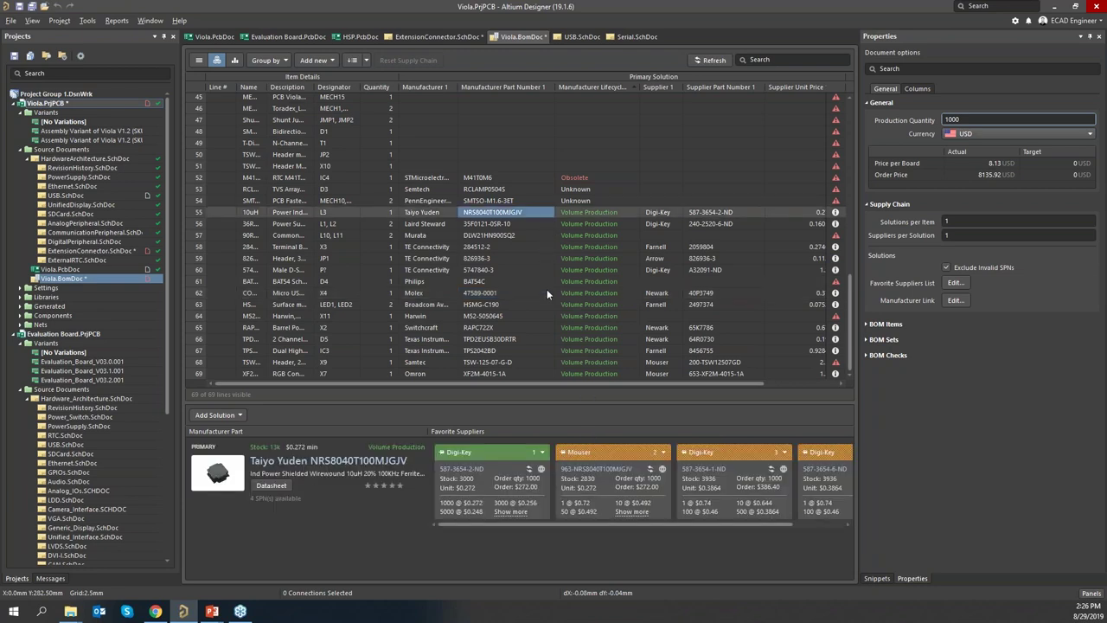
{"action": "left_click", "coordinate": [549, 372], "text": "shift"}
{"action": "right_click", "coordinate": [541, 362]}
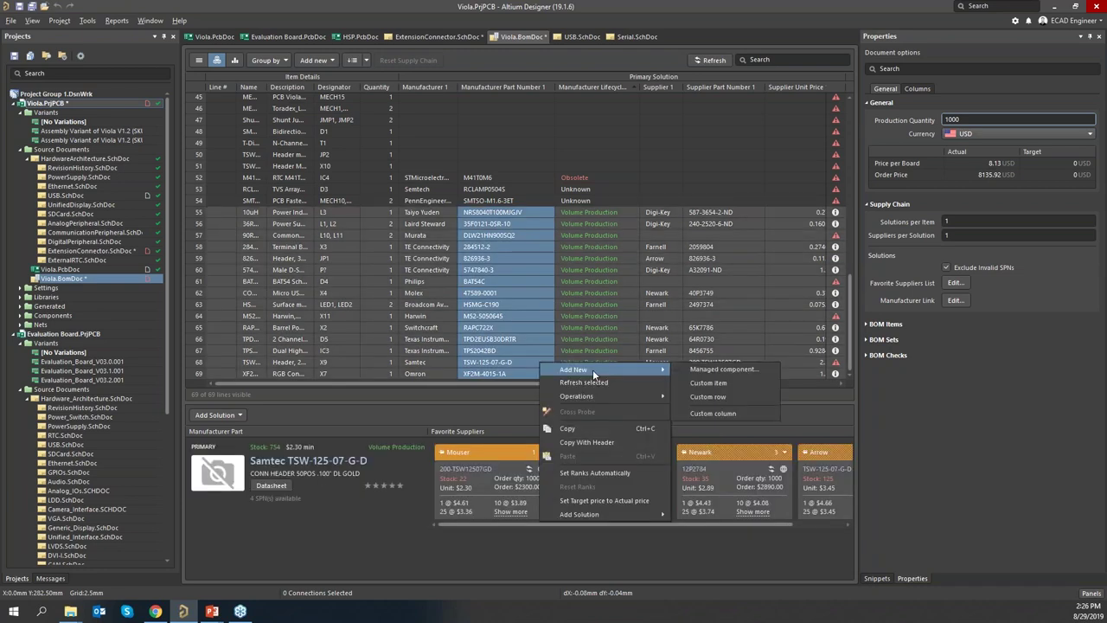
{"action": "left_click", "coordinate": [614, 474]}
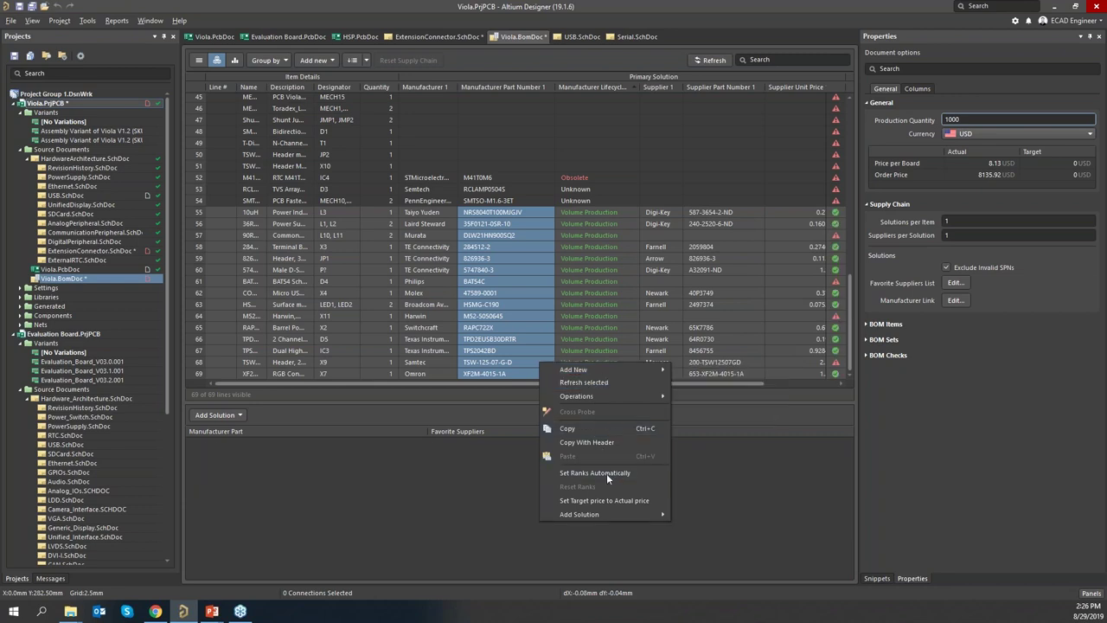
Raise the production quantity to 100000 and review the supplier offers for Molex part 47589-0001
{"action": "left_click", "coordinate": [522, 295]}
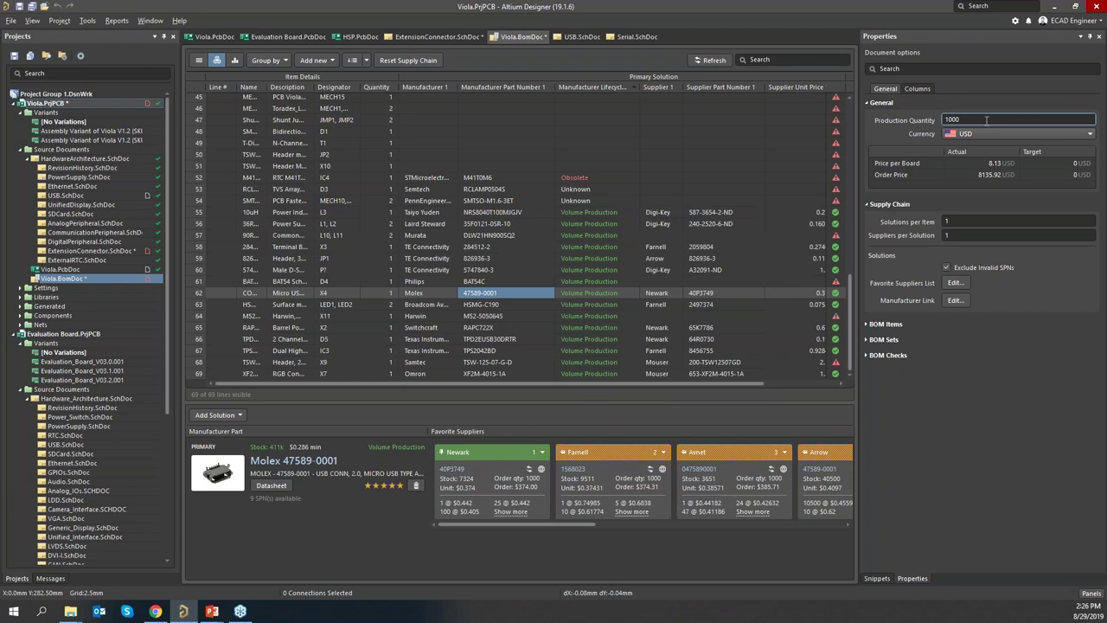
{"action": "left_click", "coordinate": [986, 120]}
{"action": "type", "text": "00"}
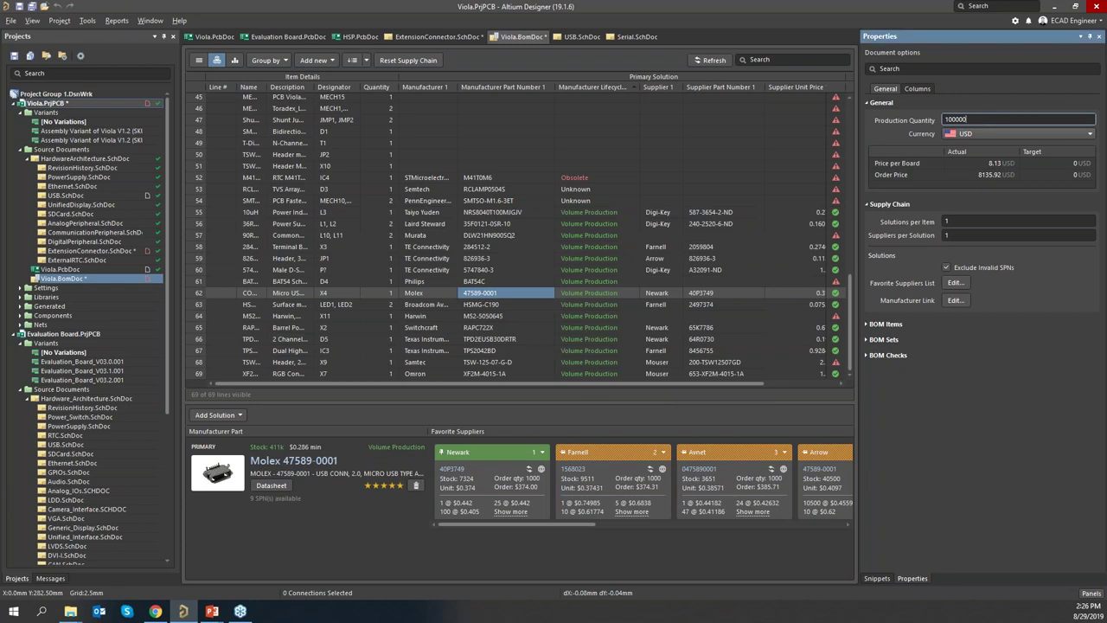
{"action": "key", "text": "Return"}
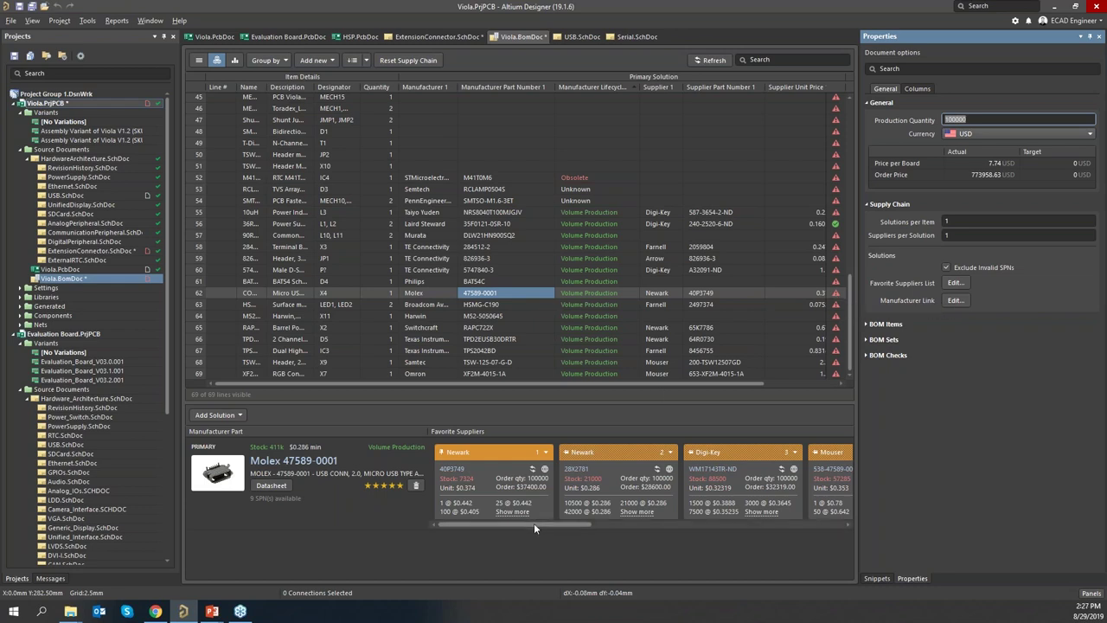
{"action": "left_click_drag", "start_coordinate": [534, 522], "coordinate": [558, 519]}
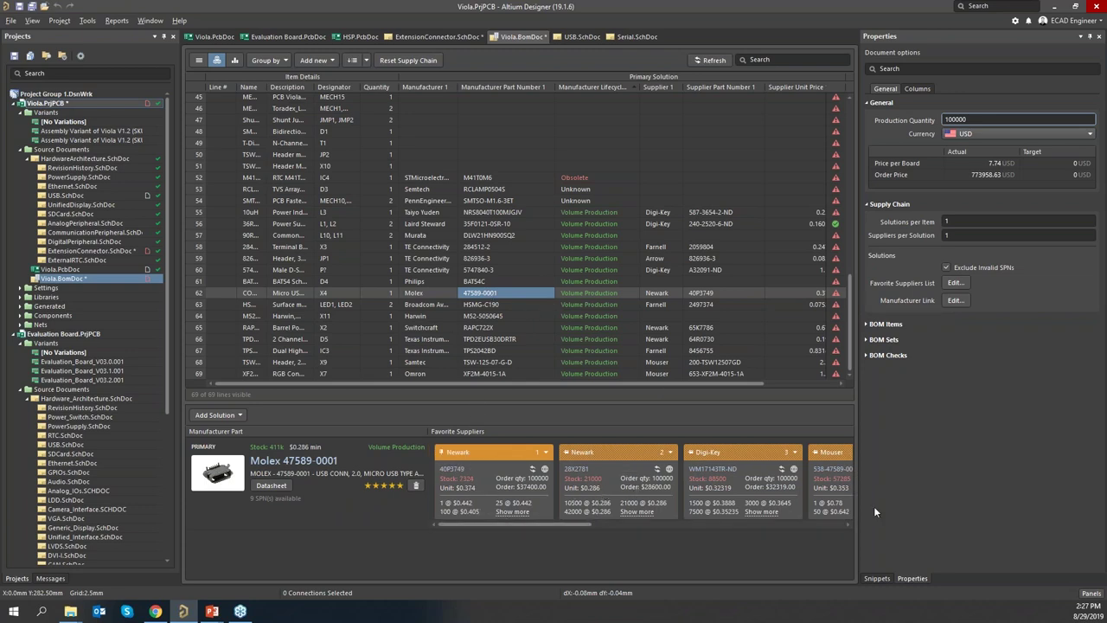
{"action": "mouse_move", "coordinate": [569, 523]}
{"action": "left_mouse_down"}
{"action": "mouse_move", "coordinate": [581, 524]}
{"action": "mouse_move", "coordinate": [569, 523]}
{"action": "left_mouse_up"}
Close Viola.BomDoc without saving its changes, then switch to the PowerPoint slide show and advance one slide
{"action": "left_click", "coordinate": [543, 37]}
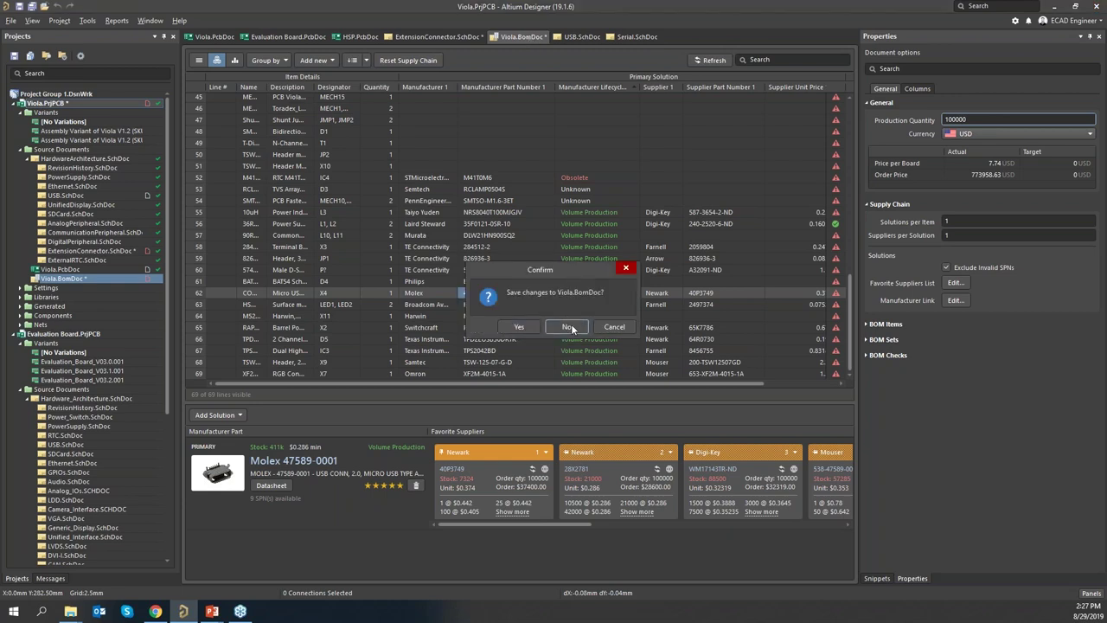
{"action": "left_click", "coordinate": [567, 326]}
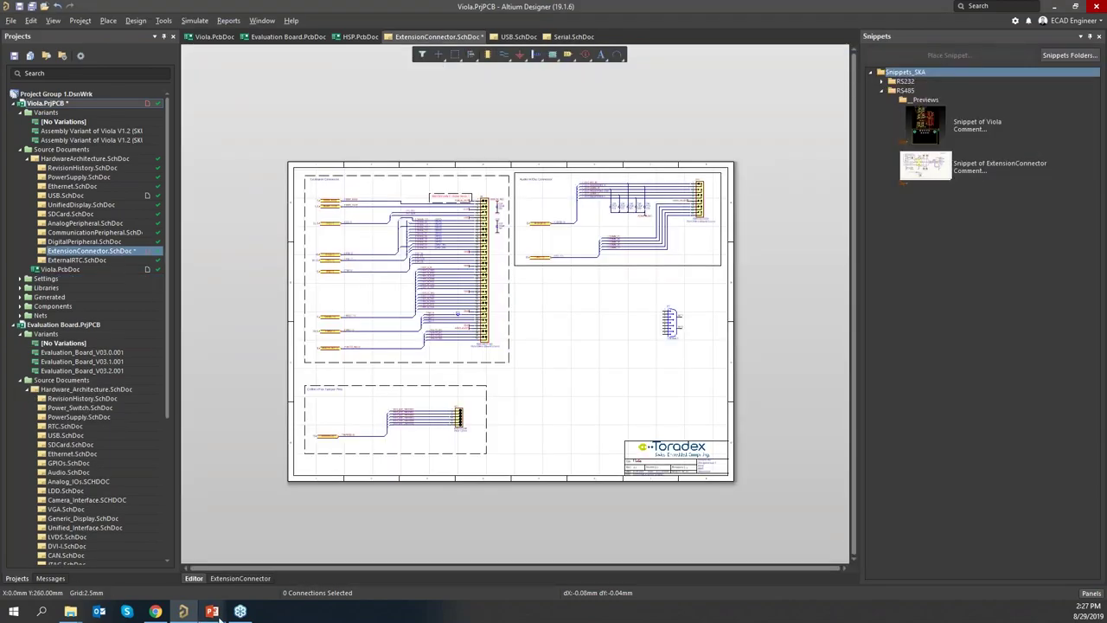
{"action": "left_click", "coordinate": [274, 562]}
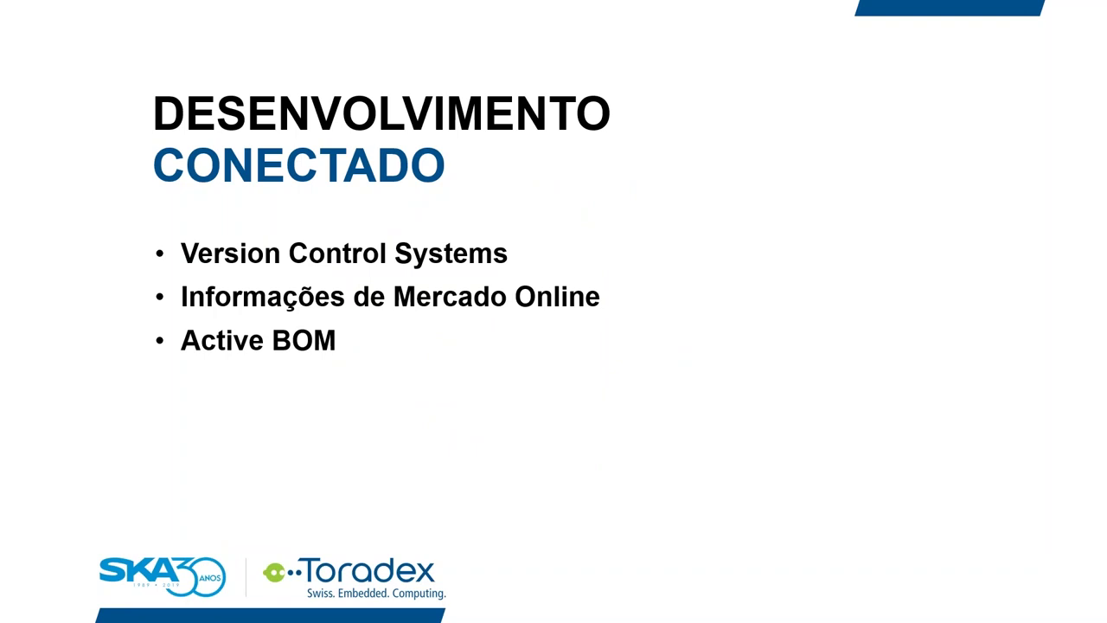
{"action": "left_click", "coordinate": [1069, 268]}
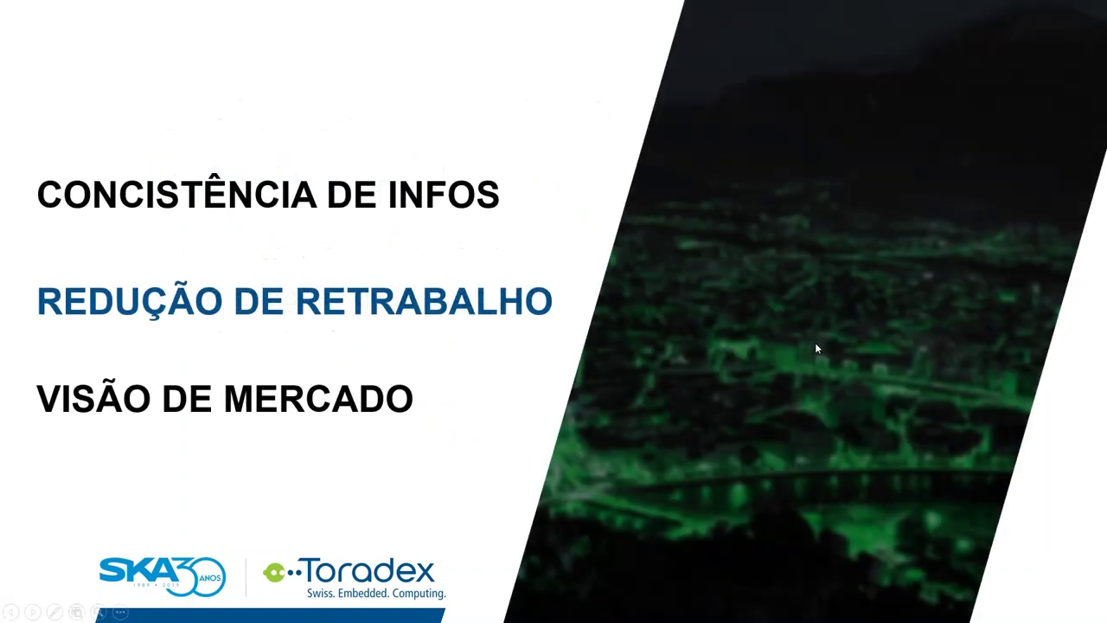
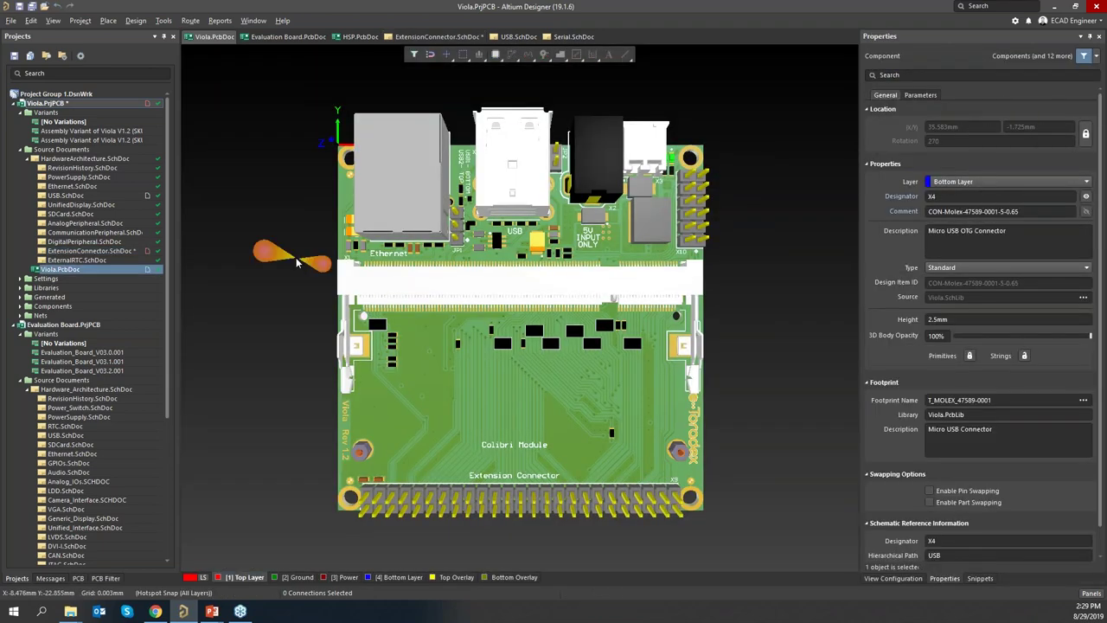
{"action": "left_click", "coordinate": [296, 257]}
{"action": "scroll", "coordinate": [297, 259], "scroll_direction": "down", "scroll_amount": 1, "text": "ctrl"}
{"action": "right_click_drag", "start_coordinate": [328, 288], "coordinate": [339, 291]}
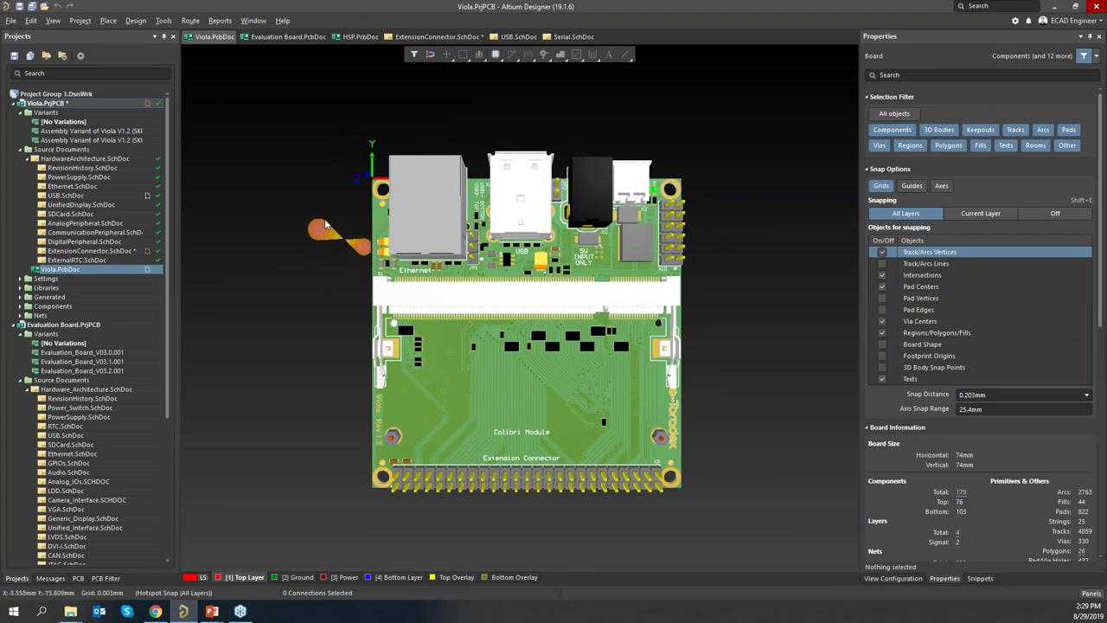
{"action": "left_click", "coordinate": [164, 20]}
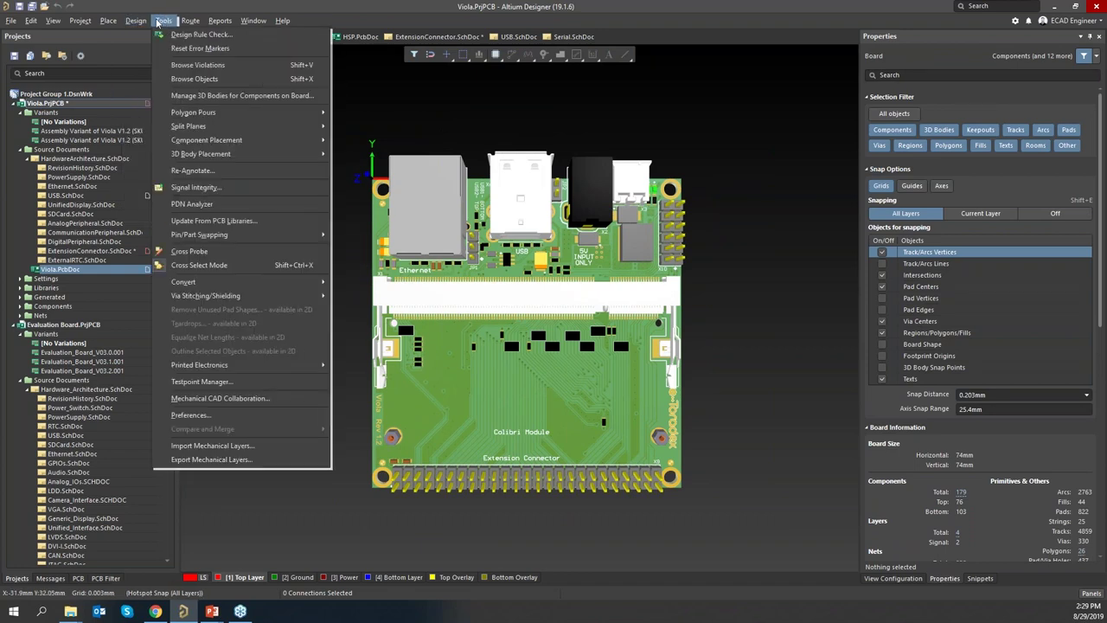
{"action": "left_click", "coordinate": [259, 70]}
{"action": "left_click", "coordinate": [111, 20]}
{"action": "key", "text": "Escape"}
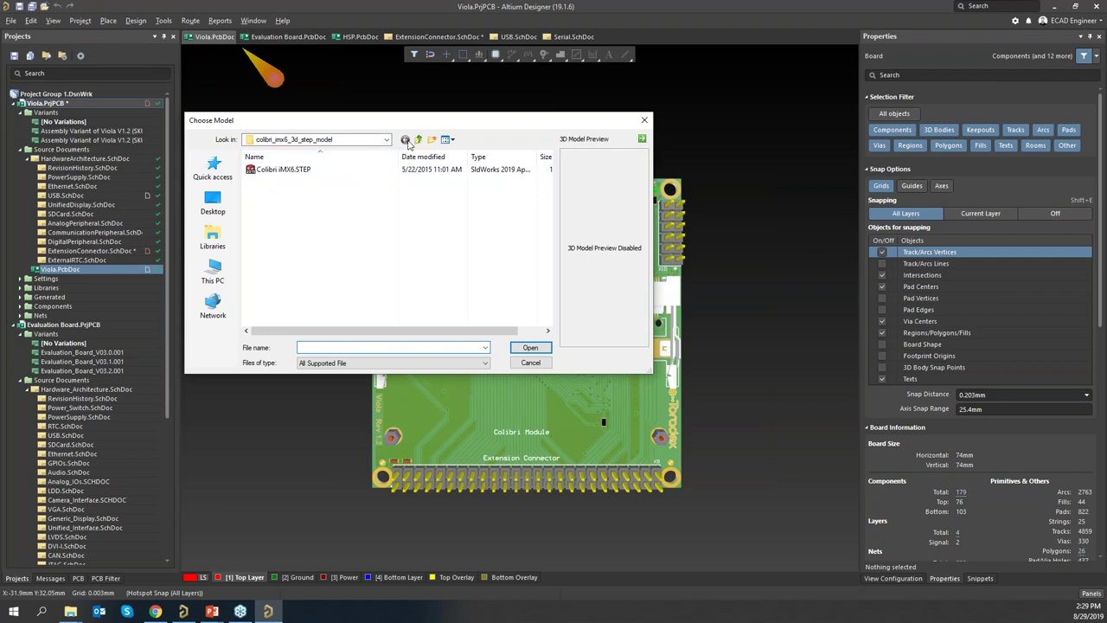
{"action": "left_click", "coordinate": [417, 139]}
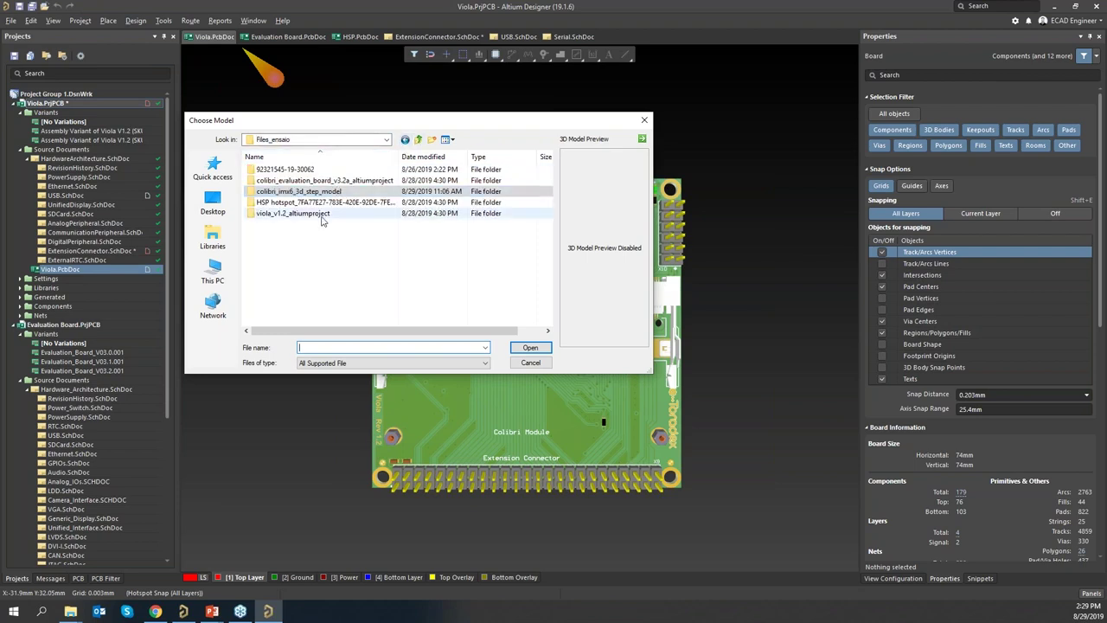
{"action": "double_click", "coordinate": [311, 170]}
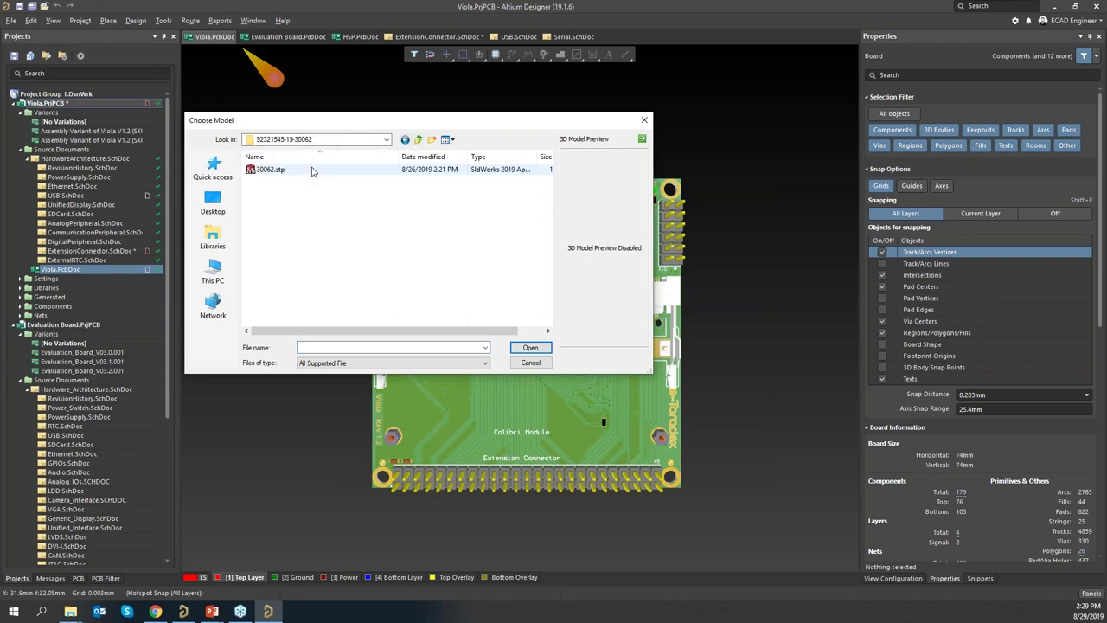
{"action": "left_click", "coordinate": [285, 171]}
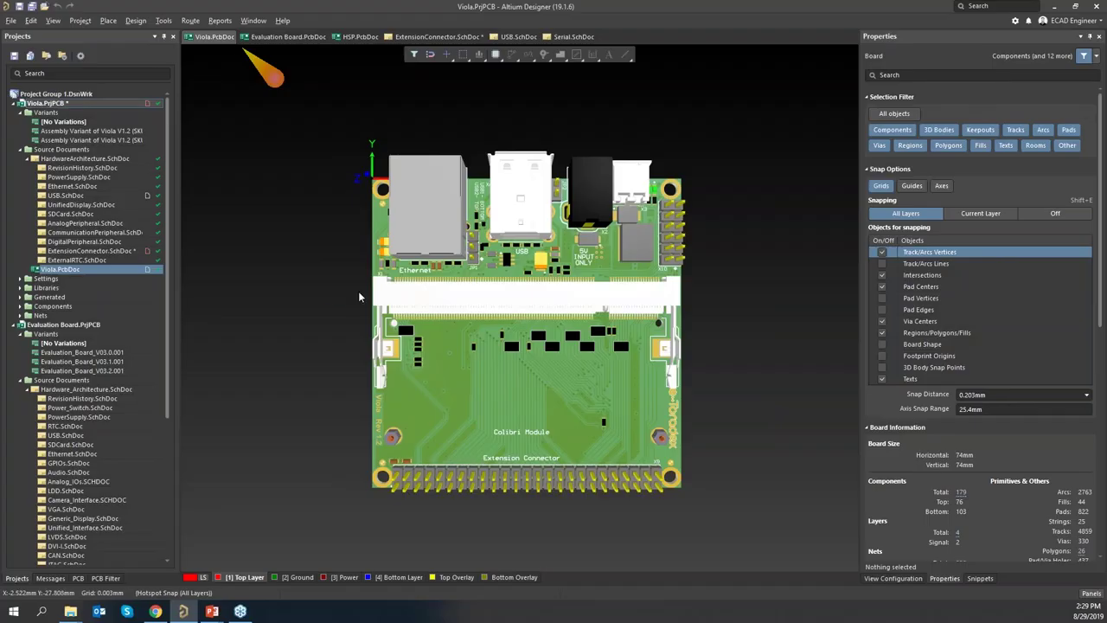
{"action": "scroll", "coordinate": [329, 294], "scroll_direction": "down", "scroll_amount": 5, "text": "ctrl"}
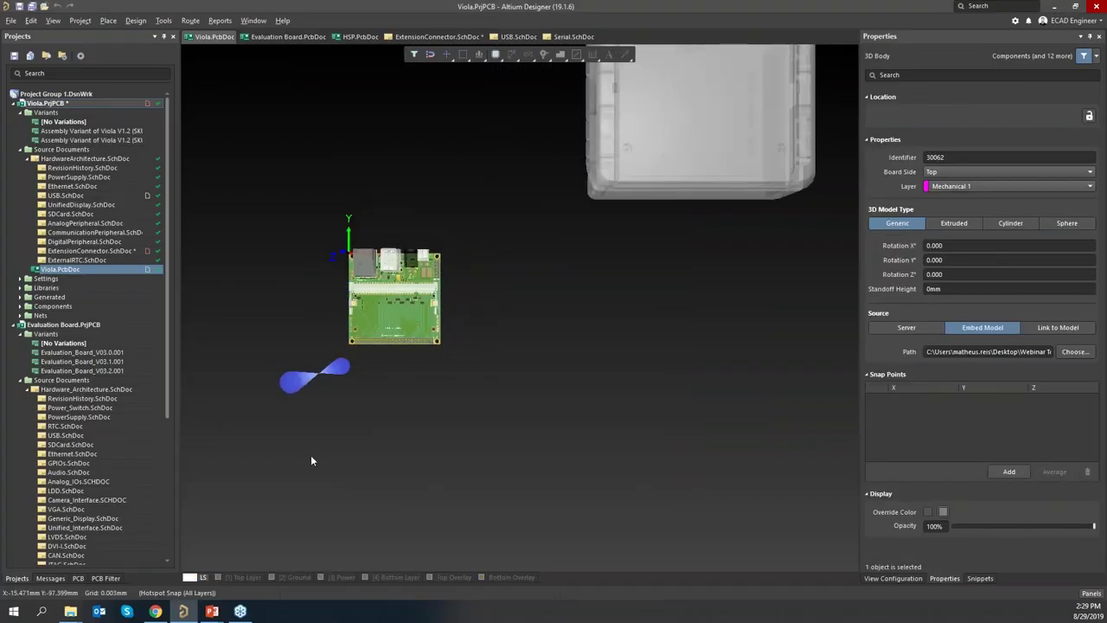
{"action": "left_click", "coordinate": [278, 467]}
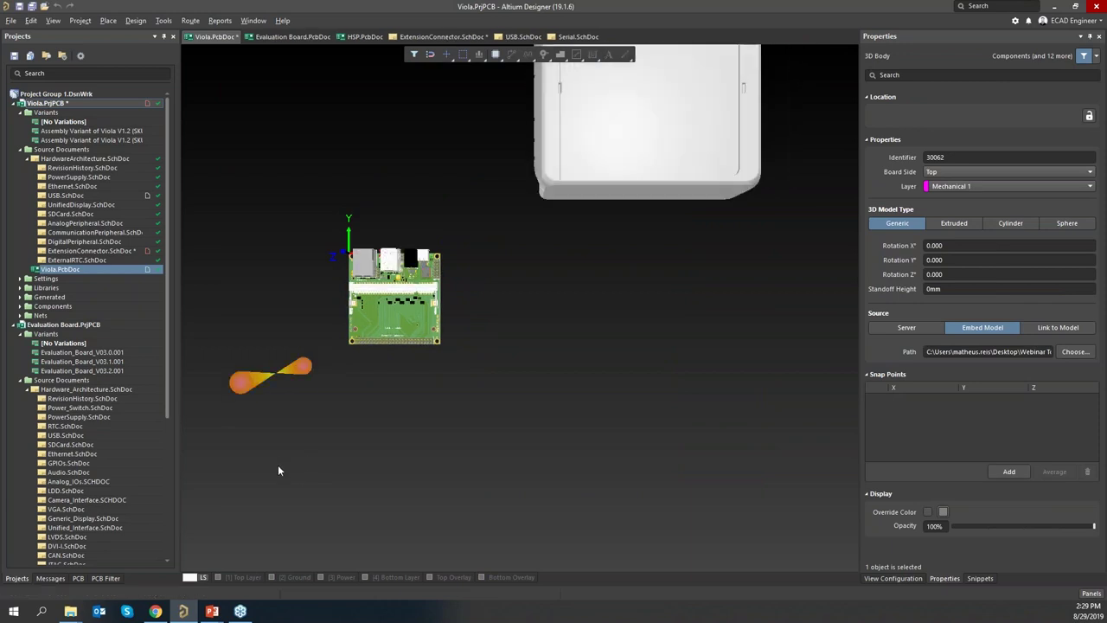
Move the 30062 enclosure body over the board in the 2D view, then return to the 3D view
{"action": "left_click_drag", "start_coordinate": [657, 119], "coordinate": [684, 289]}
{"action": "key", "text": "2"}
{"action": "scroll", "coordinate": [665, 293], "scroll_direction": "down", "scroll_amount": 3, "text": "ctrl"}
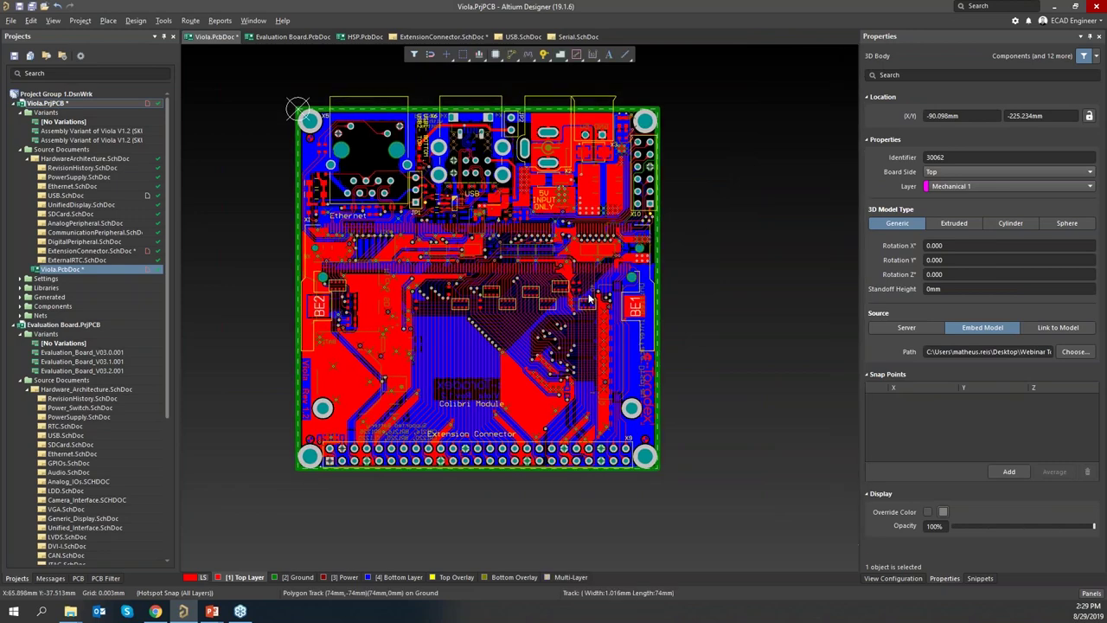
{"action": "left_click_drag", "start_coordinate": [783, 161], "coordinate": [502, 166]}
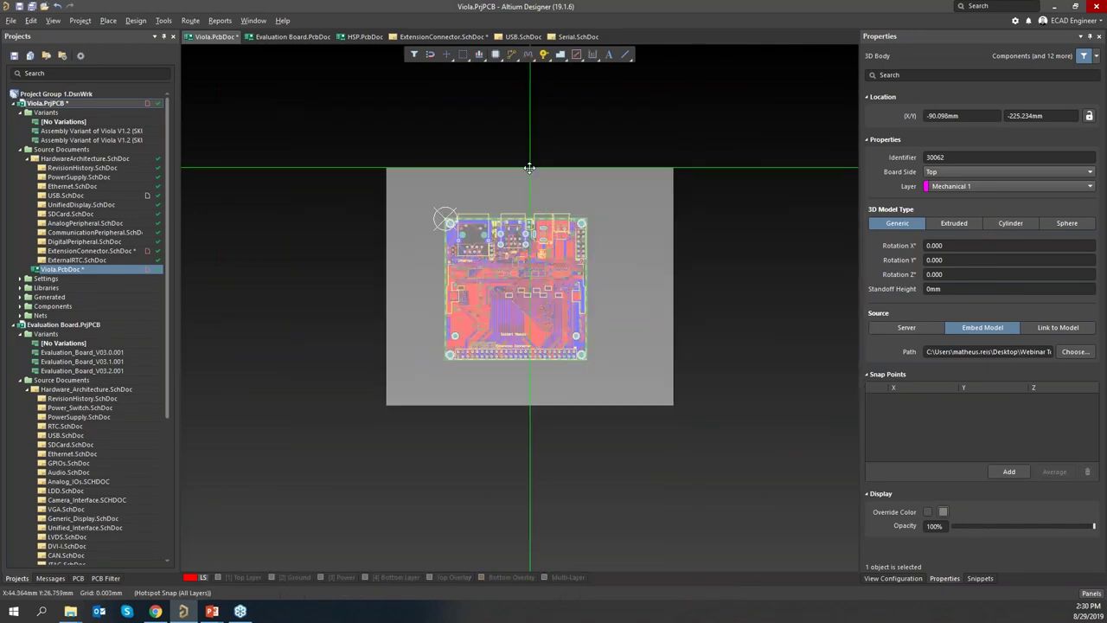
{"action": "left_click", "coordinate": [786, 185]}
{"action": "key", "text": "3"}
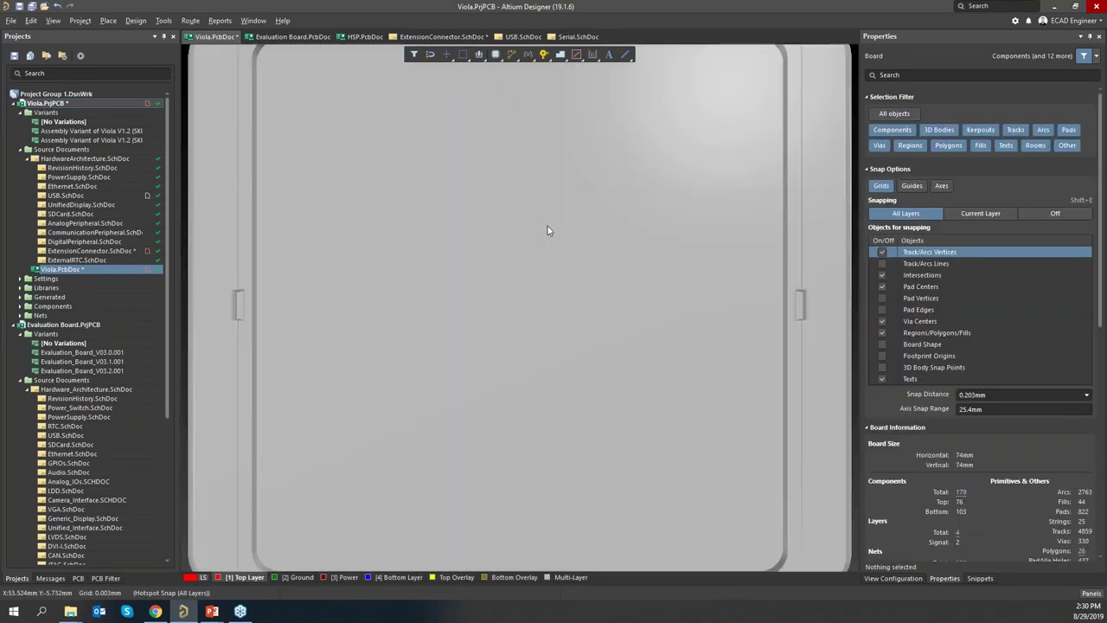
List the PCB's free 3D models and expand the 30062 enclosure model into its individual solids
{"action": "key", "text": "shift"}
{"action": "right_click_drag", "start_coordinate": [318, 348], "coordinate": [260, 346], "text": "shift"}
{"action": "left_click", "coordinate": [78, 577]}
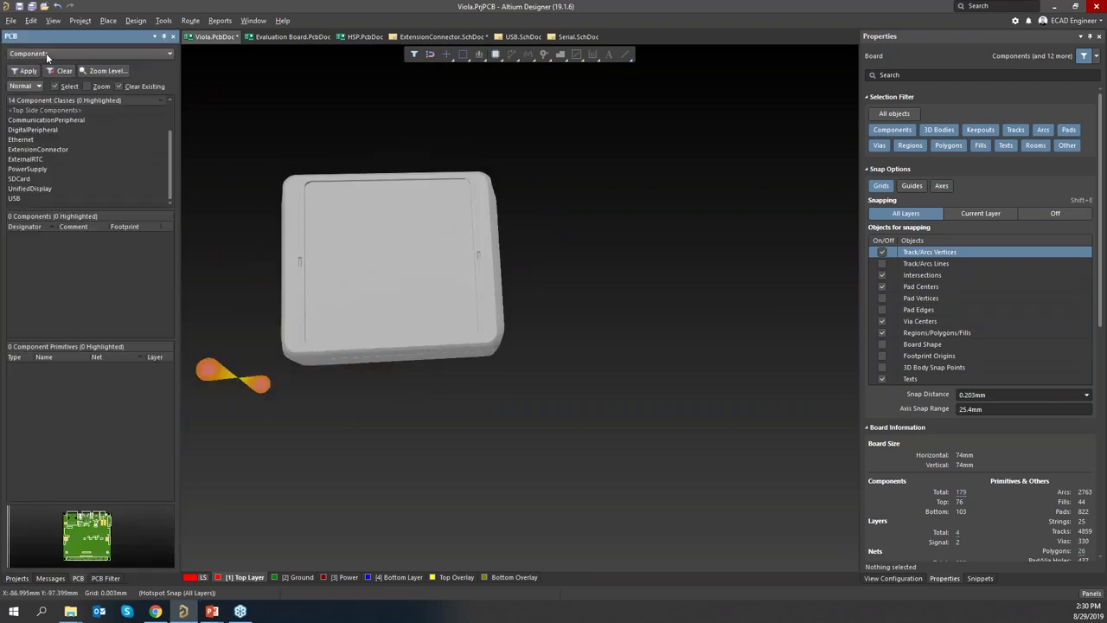
{"action": "mouse_move", "coordinate": [387, 302]}
{"action": "right_mouse_down", "text": "shift"}
{"action": "mouse_move", "coordinate": [444, 240]}
{"action": "mouse_move", "coordinate": [454, 140]}
{"action": "mouse_move", "coordinate": [444, 131]}
{"action": "mouse_move", "coordinate": [415, 257]}
{"action": "right_mouse_up", "text": "shift"}
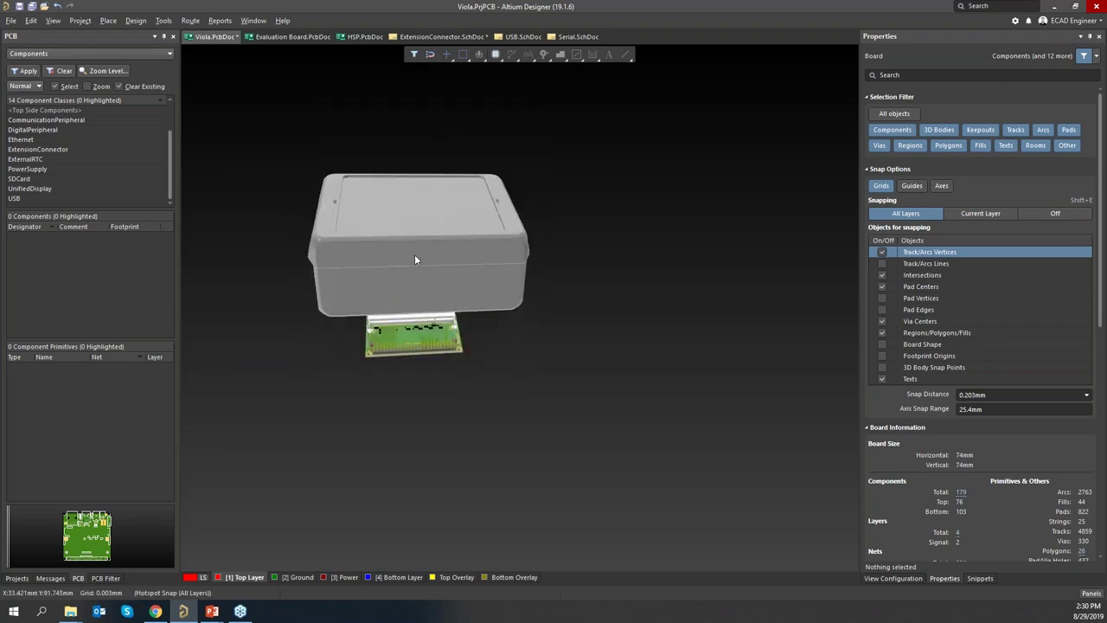
{"action": "left_click", "coordinate": [40, 54]}
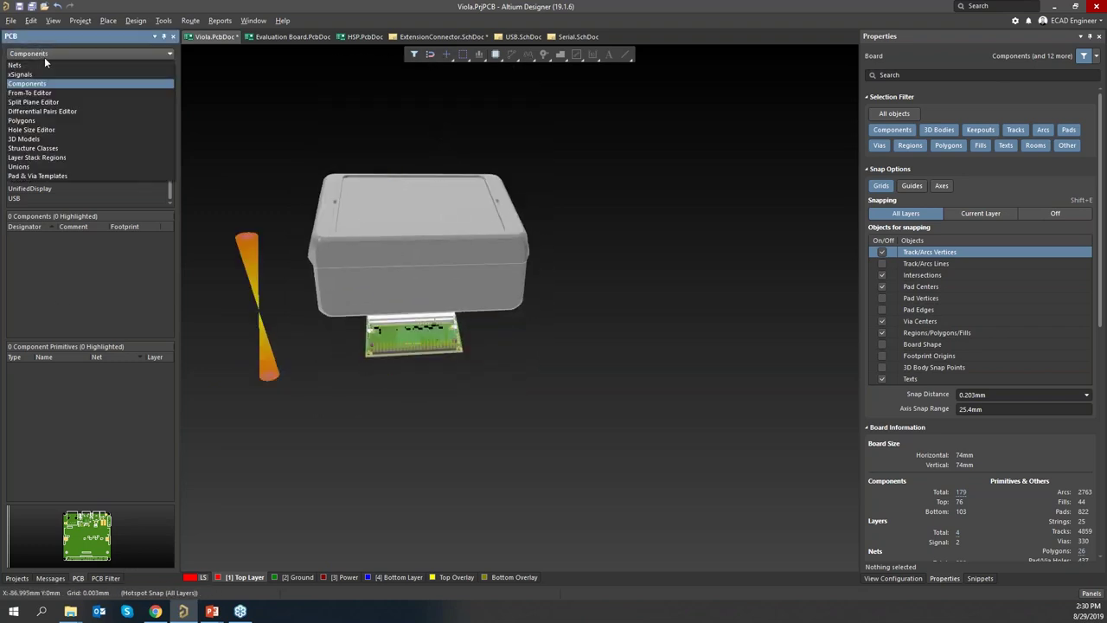
{"action": "left_click", "coordinate": [41, 138]}
{"action": "left_click", "coordinate": [36, 236]}
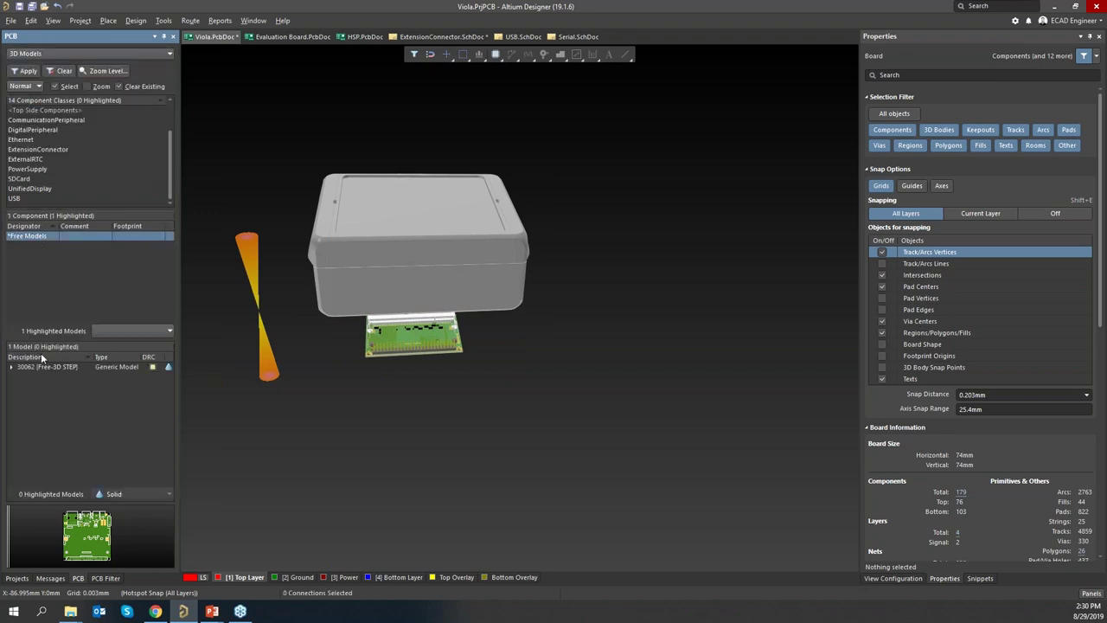
{"action": "left_click", "coordinate": [12, 366]}
Hide the SOLID (2) and SOLID parts of the 30062 enclosure model
{"action": "left_click", "coordinate": [71, 385]}
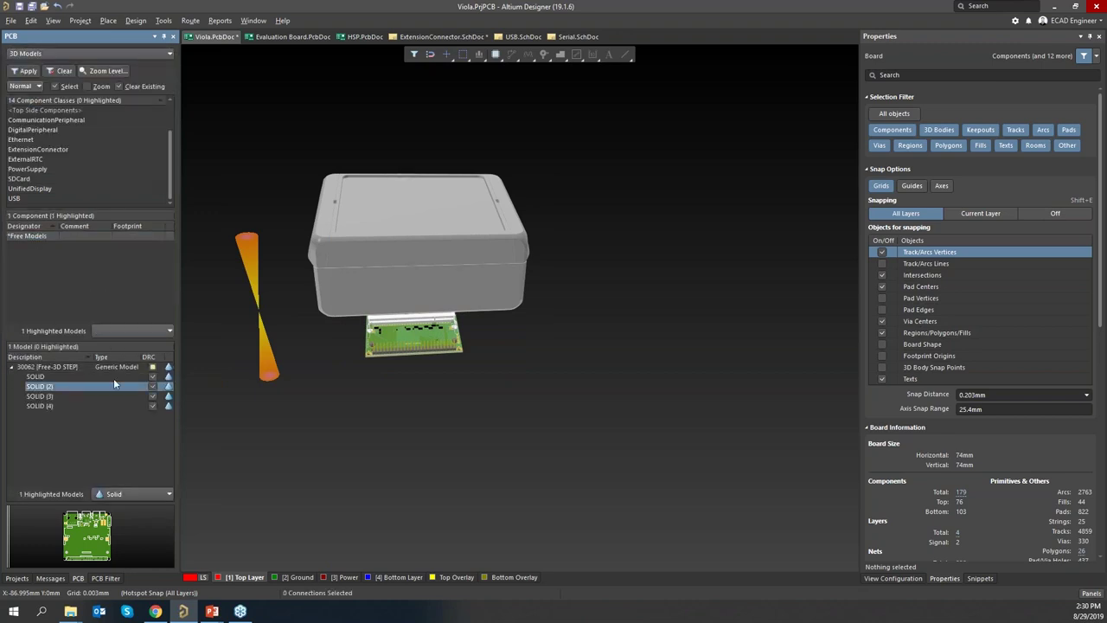
{"action": "left_click", "coordinate": [134, 494]}
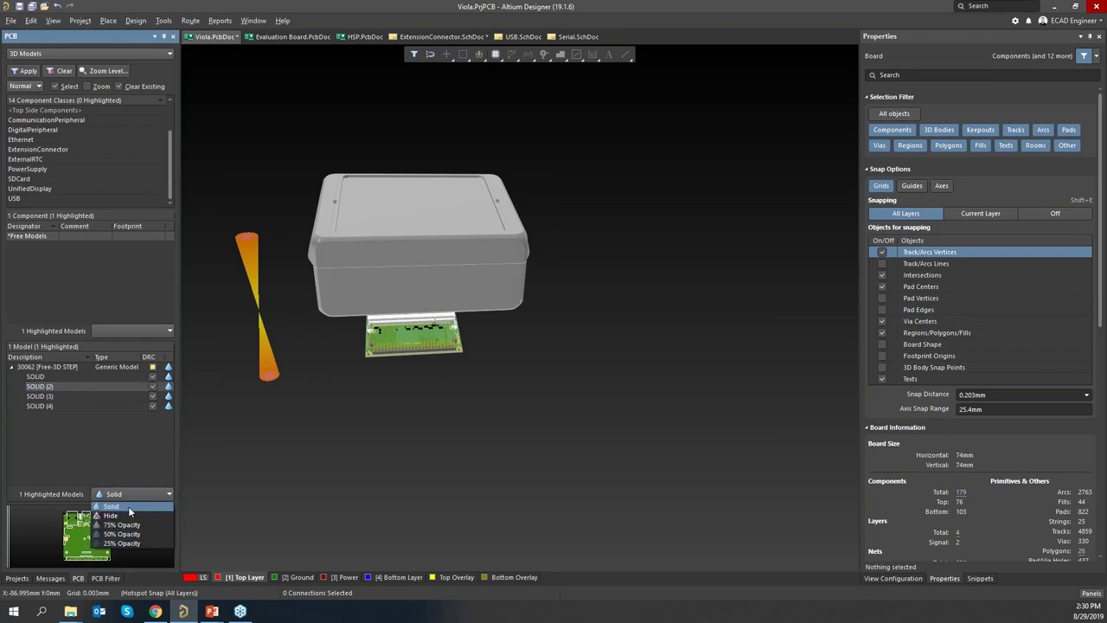
{"action": "left_click", "coordinate": [134, 517]}
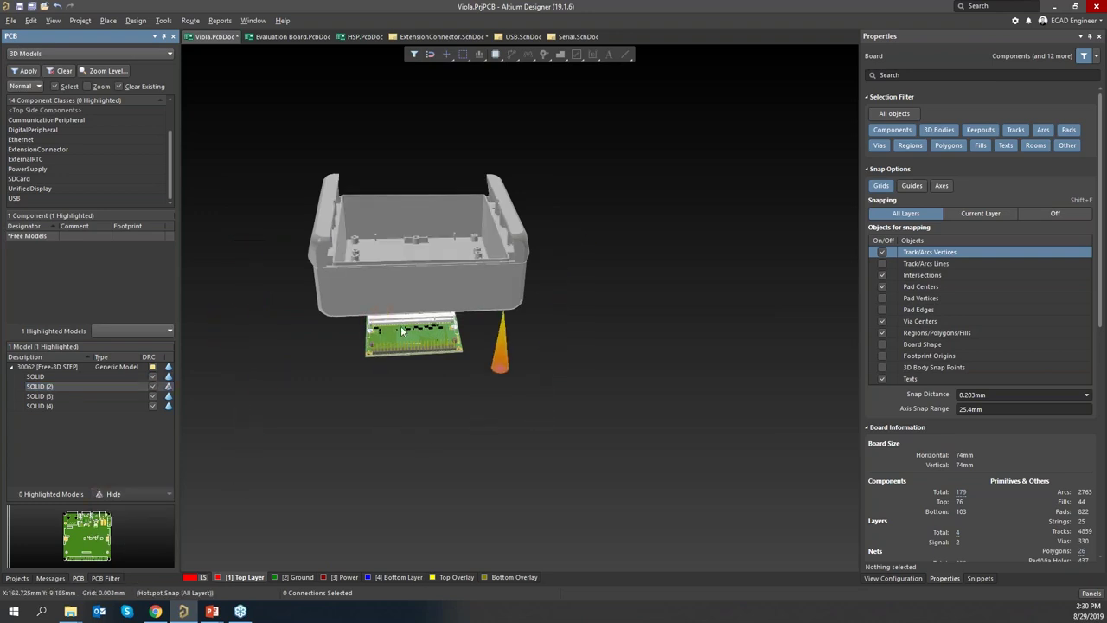
{"action": "left_click", "coordinate": [94, 377]}
{"action": "right_click", "coordinate": [95, 379]}
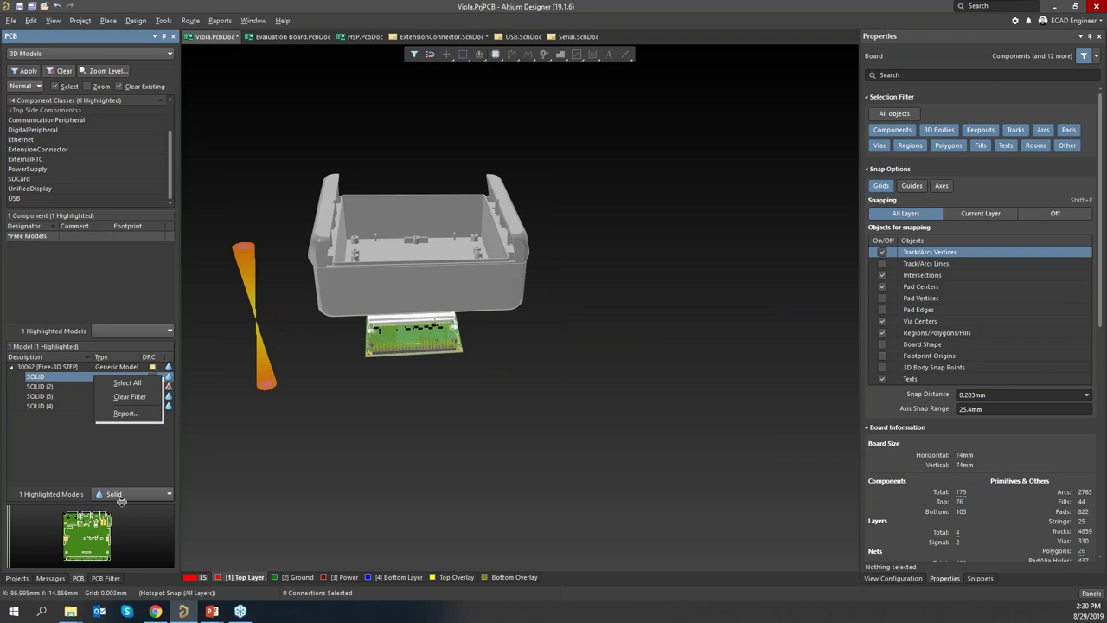
{"action": "left_click", "coordinate": [121, 497]}
{"action": "left_click", "coordinate": [134, 517]}
Set the display of the enclosure's SOLID (2) part back to Solid
{"action": "left_click", "coordinate": [118, 386]}
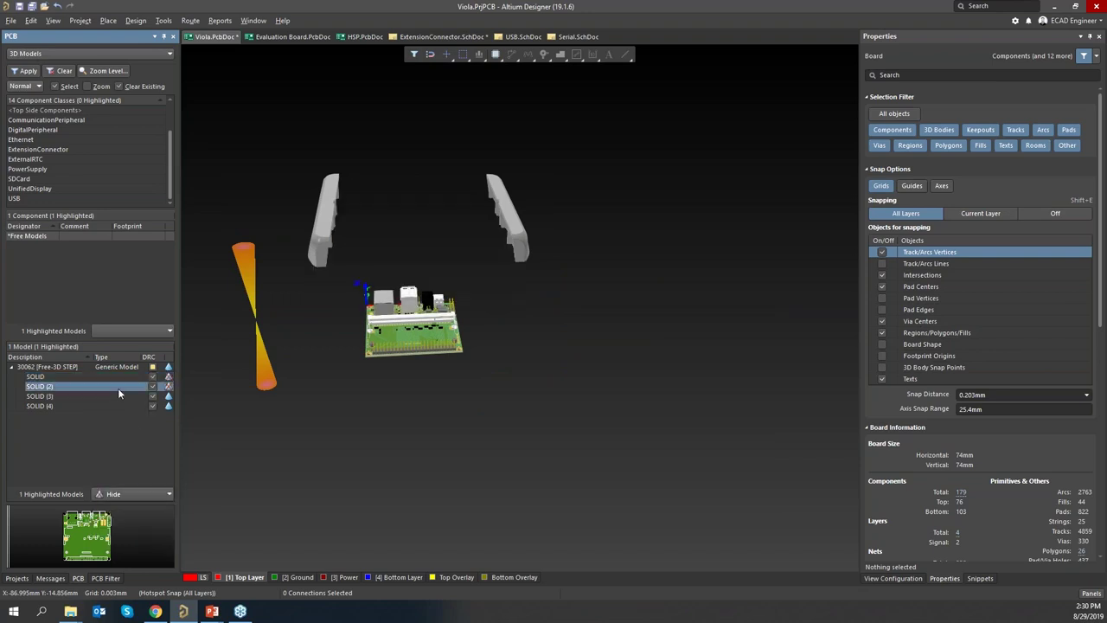
{"action": "left_click", "coordinate": [128, 498]}
{"action": "left_click", "coordinate": [131, 518]}
Select the remaining enclosure half and set its X rotation to 180 degrees
{"action": "left_click_drag", "start_coordinate": [475, 378], "coordinate": [442, 211]}
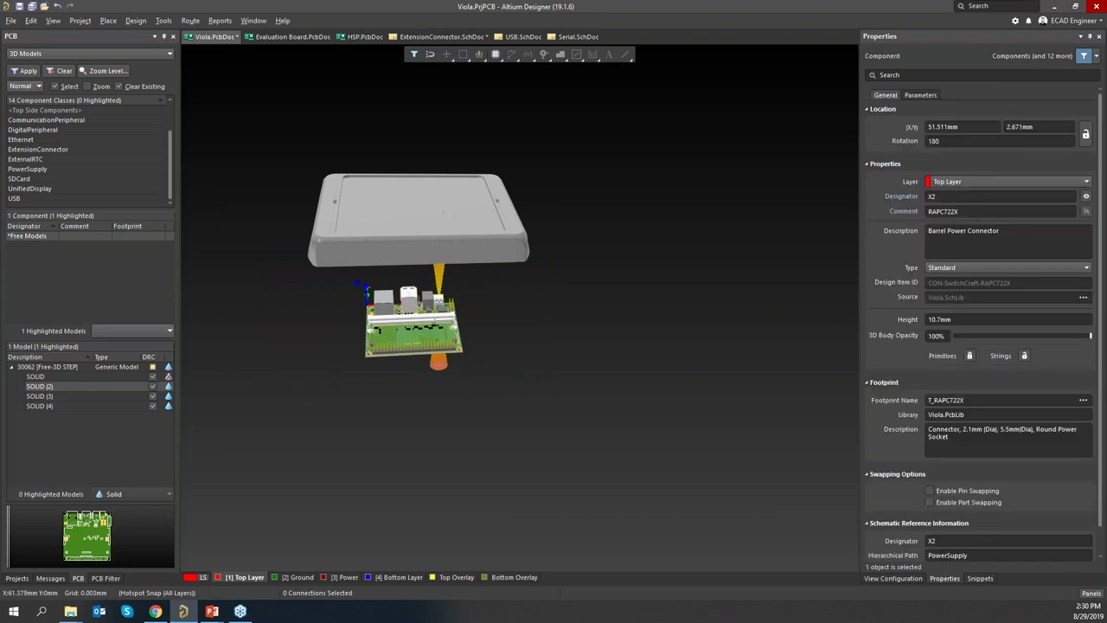
{"action": "left_click", "coordinate": [474, 221]}
{"action": "left_click", "coordinate": [533, 187]}
{"action": "left_click", "coordinate": [955, 245]}
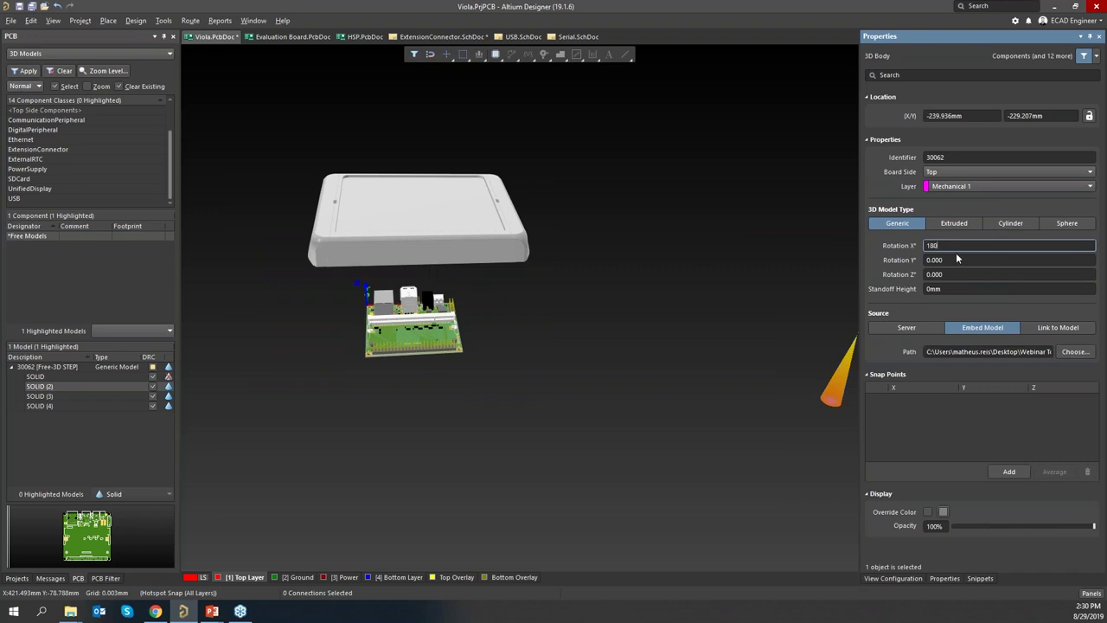
{"action": "key", "text": "Return"}
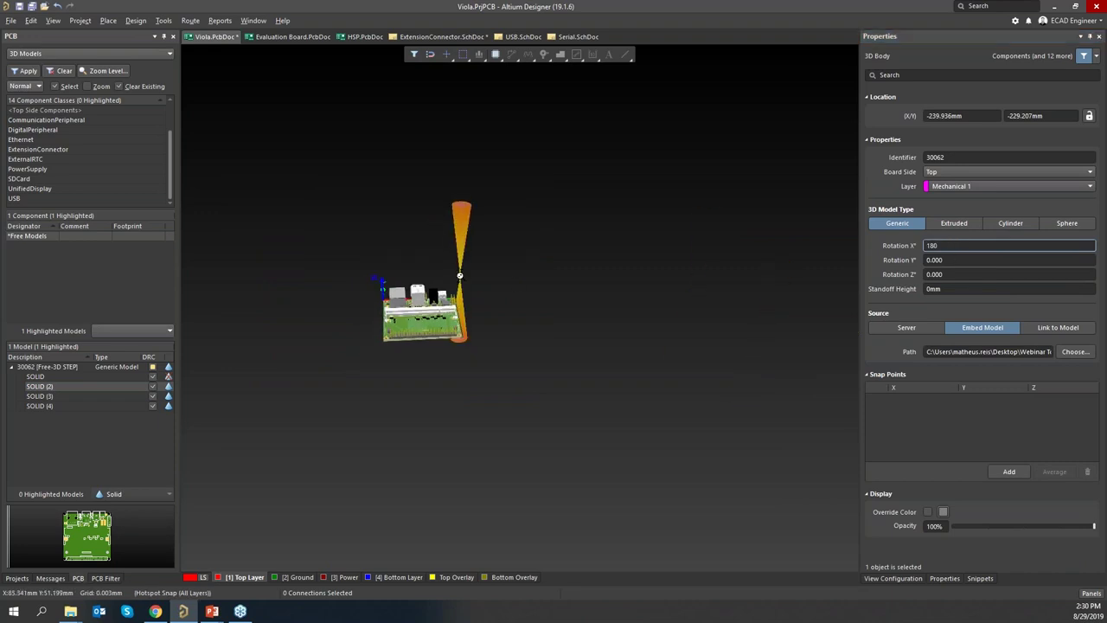
Move the rotated enclosure body in the 2D view to line up with the board, and return to 3D
{"action": "key", "text": "space"}
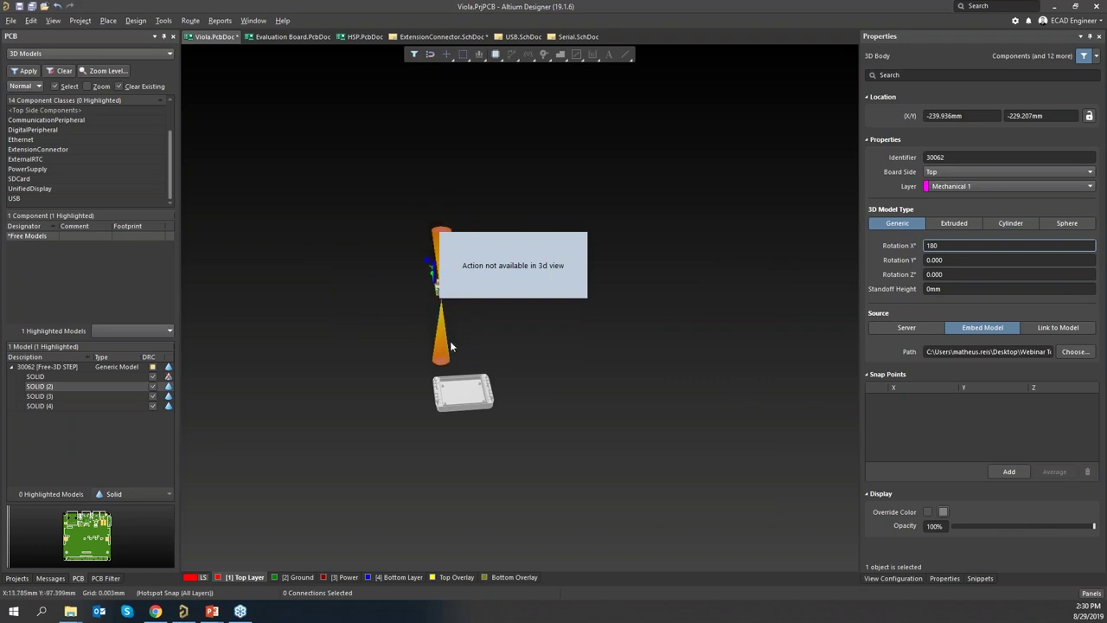
{"action": "key", "text": "2"}
{"action": "scroll", "coordinate": [452, 329], "scroll_direction": "down", "scroll_amount": 5, "text": "ctrl"}
{"action": "left_click_drag", "start_coordinate": [516, 314], "coordinate": [508, 207]}
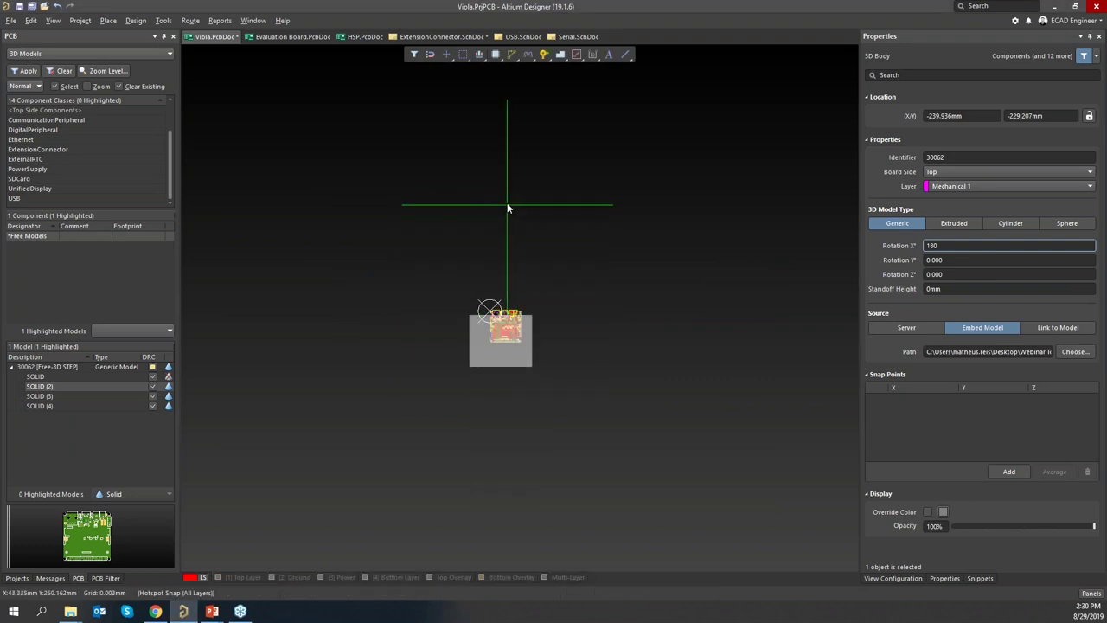
{"action": "left_click", "coordinate": [512, 199]}
{"action": "scroll", "coordinate": [505, 279], "scroll_direction": "up", "scroll_amount": 3, "text": "ctrl"}
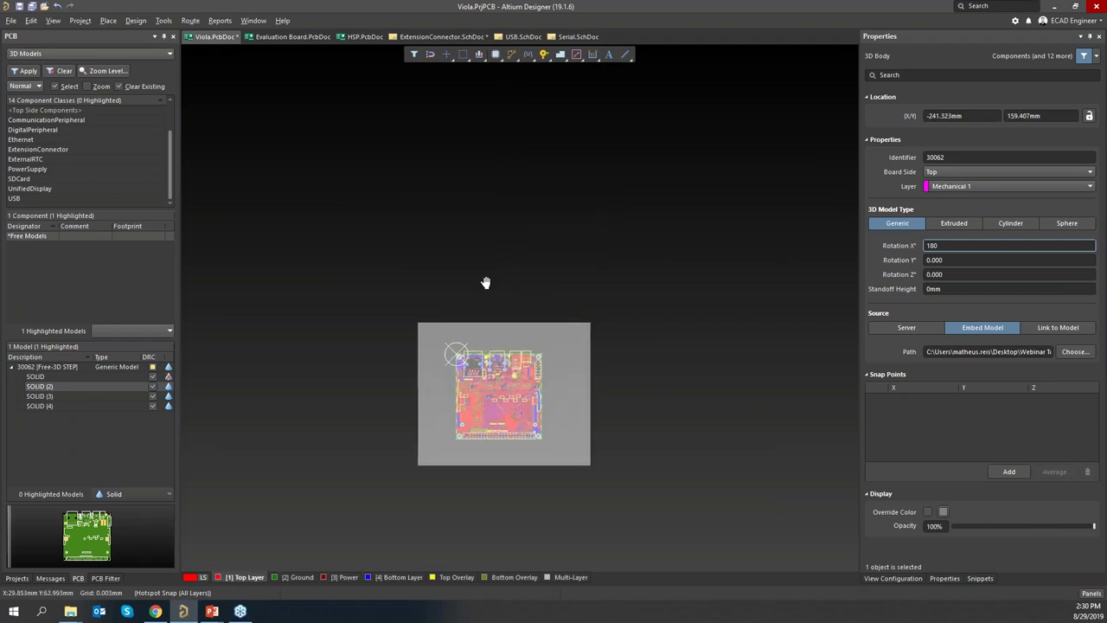
{"action": "right_click_drag", "start_coordinate": [485, 283], "coordinate": [457, 248]}
{"action": "scroll", "coordinate": [487, 371], "scroll_direction": "up", "scroll_amount": 3, "text": "ctrl"}
{"action": "left_click_drag", "start_coordinate": [604, 374], "coordinate": [638, 348]}
{"action": "key", "text": "3"}
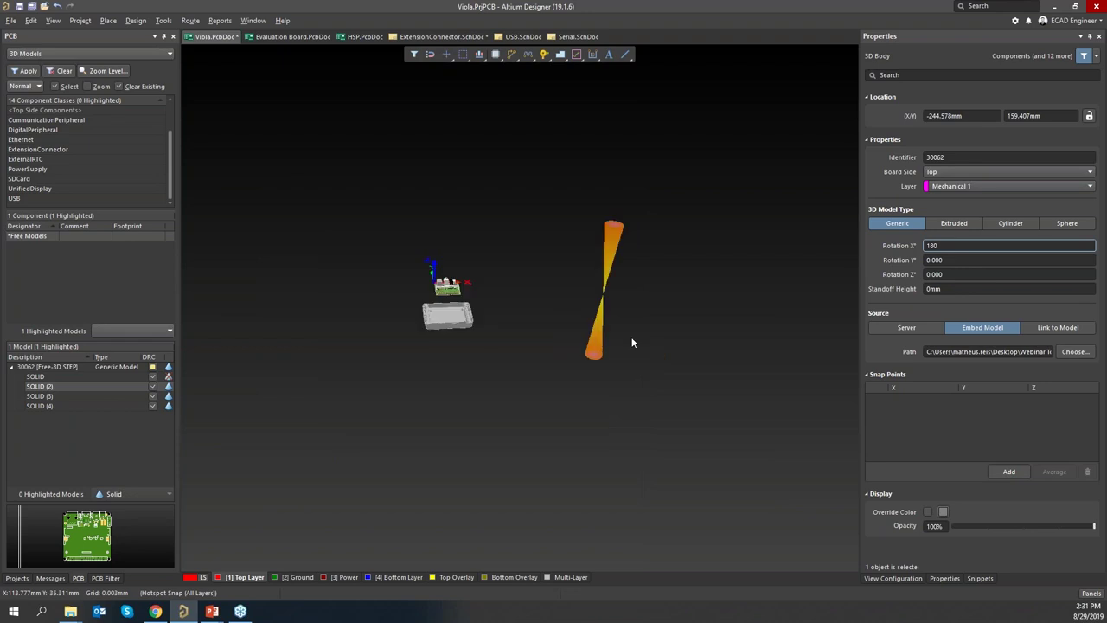
{"action": "left_click", "coordinate": [631, 343]}
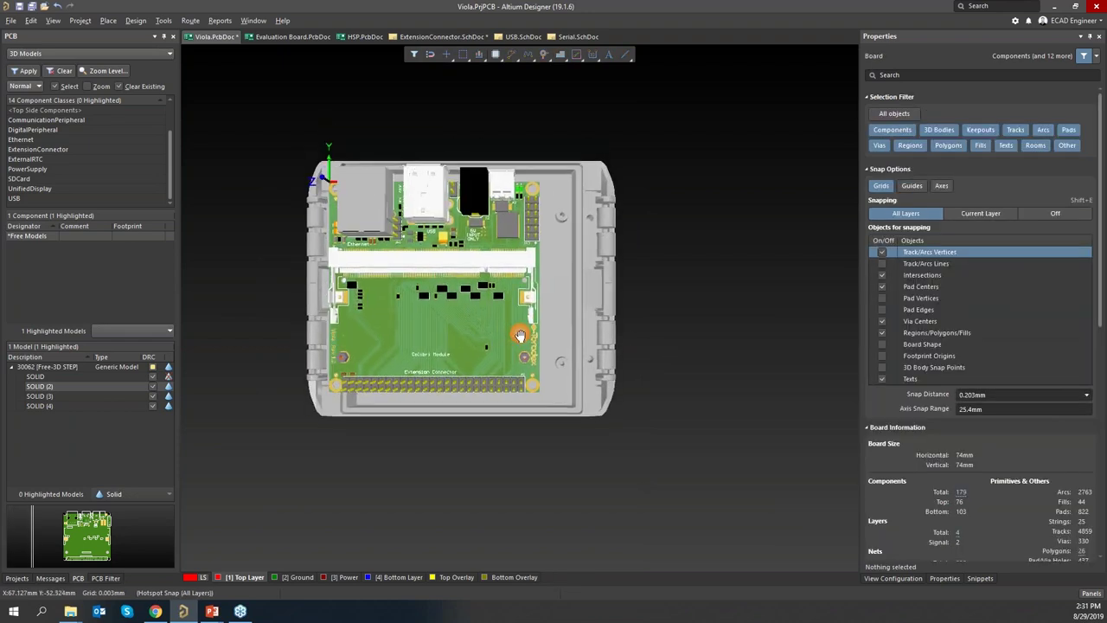
Turn on the Mechanical 1 layer in the 2D view and move the enclosure body to the side of the board
{"action": "right_click_drag", "start_coordinate": [454, 355], "coordinate": [442, 224], "text": "shift"}
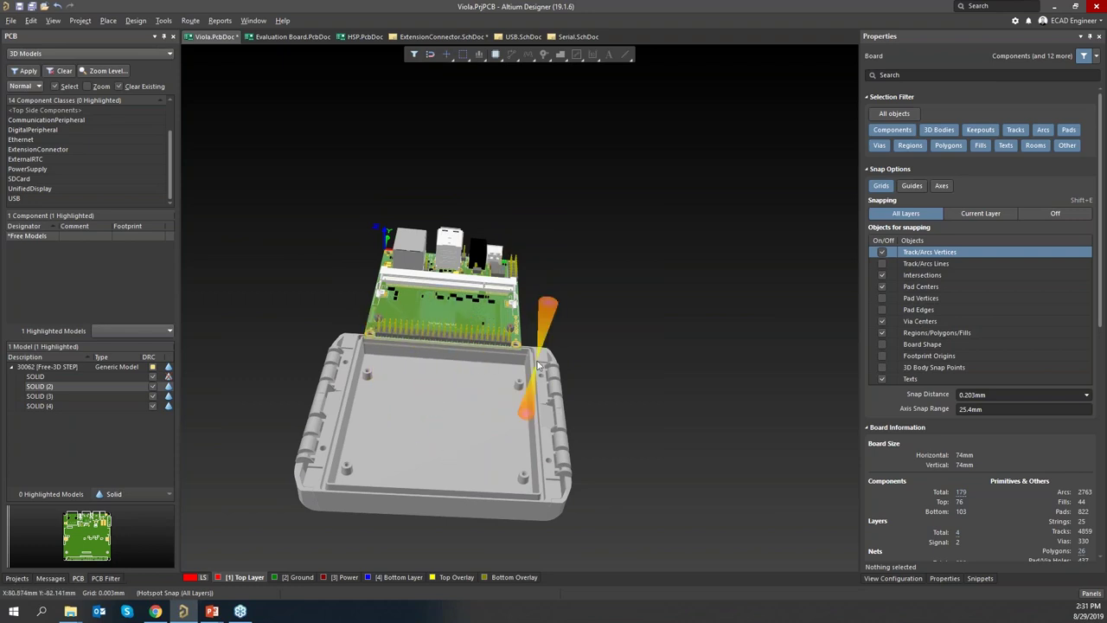
{"action": "right_click_drag", "start_coordinate": [534, 368], "coordinate": [427, 370], "text": "shift"}
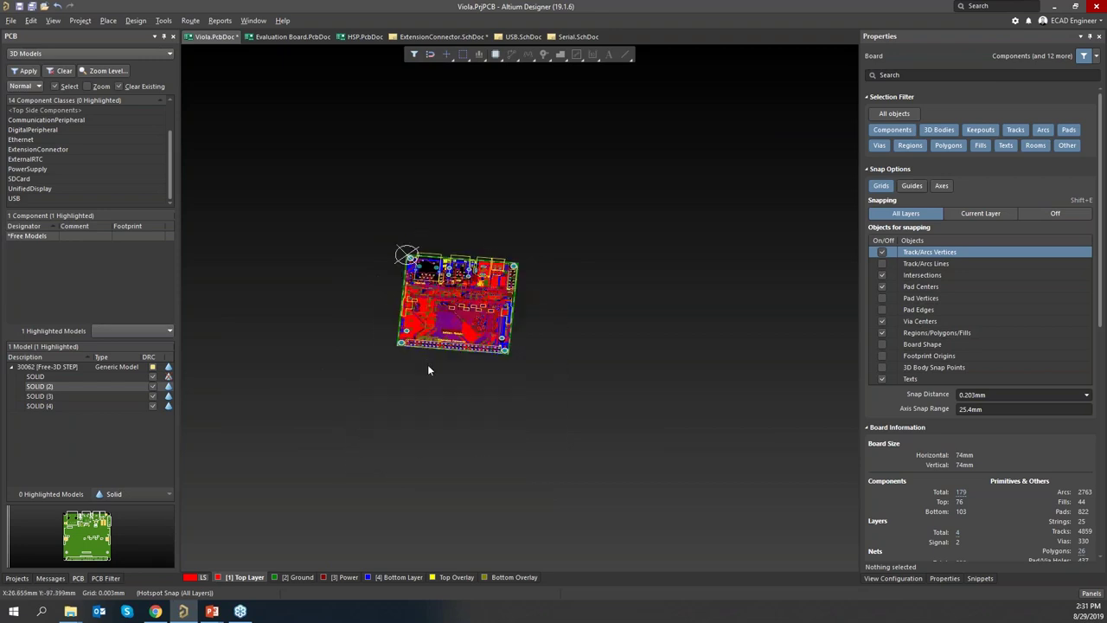
{"action": "key", "text": "2"}
{"action": "key", "text": "3"}
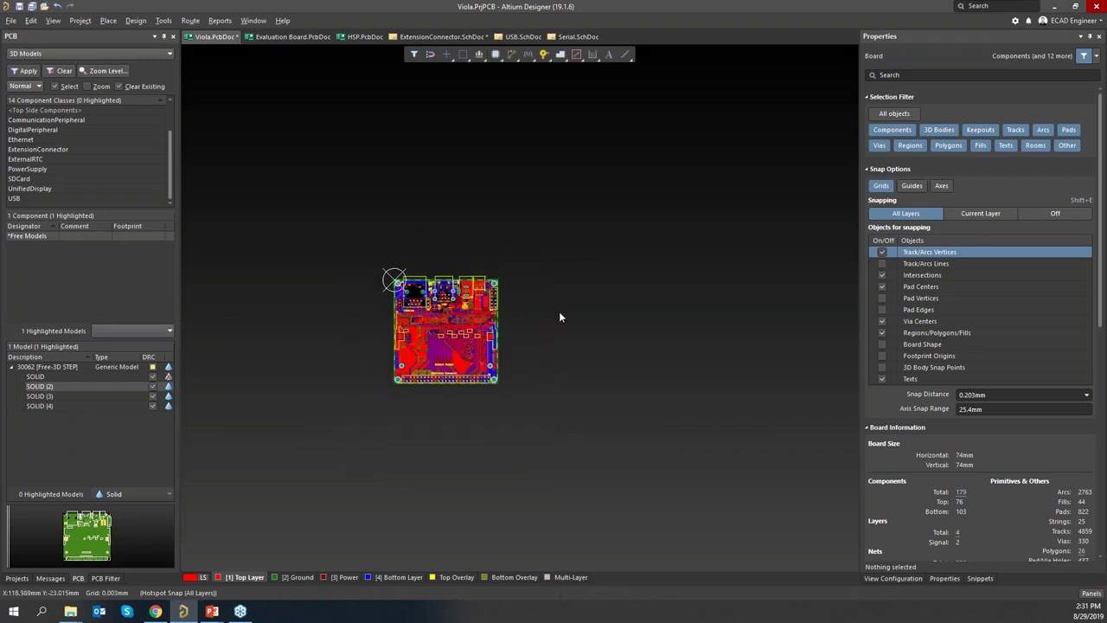
{"action": "key", "text": "l"}
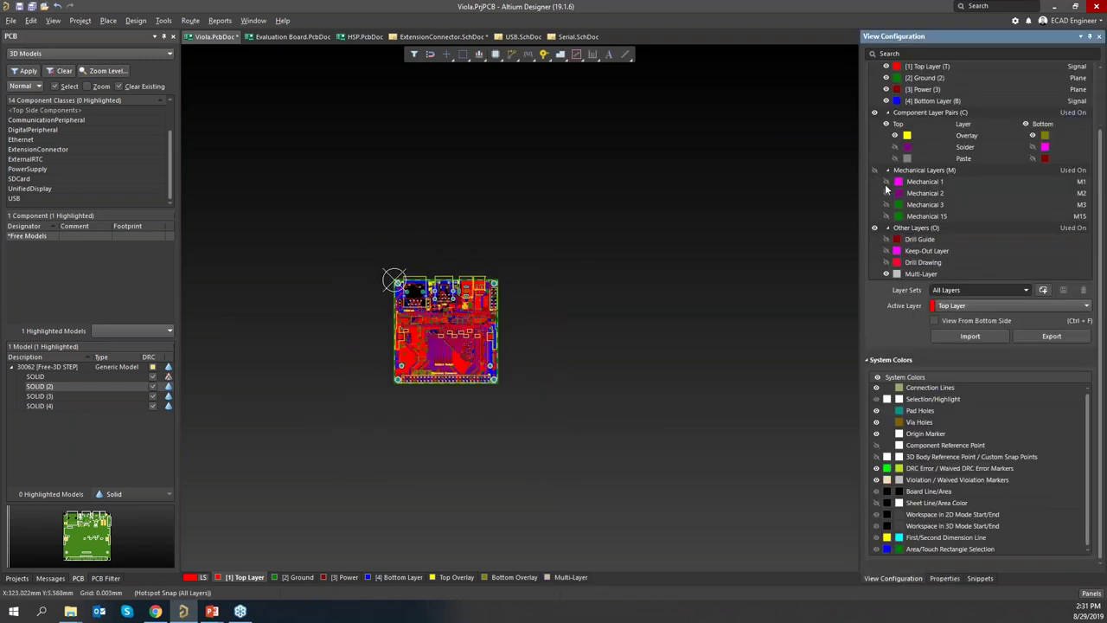
{"action": "left_click", "coordinate": [885, 181]}
{"action": "left_click", "coordinate": [557, 328]}
{"action": "left_click_drag", "start_coordinate": [558, 328], "coordinate": [717, 319]}
Define the board shape from the inner face of the enclosure's 3D body, aligning the face with the bottom PCB board surface
{"action": "right_click_drag", "start_coordinate": [568, 209], "coordinate": [376, 95], "text": "shift"}
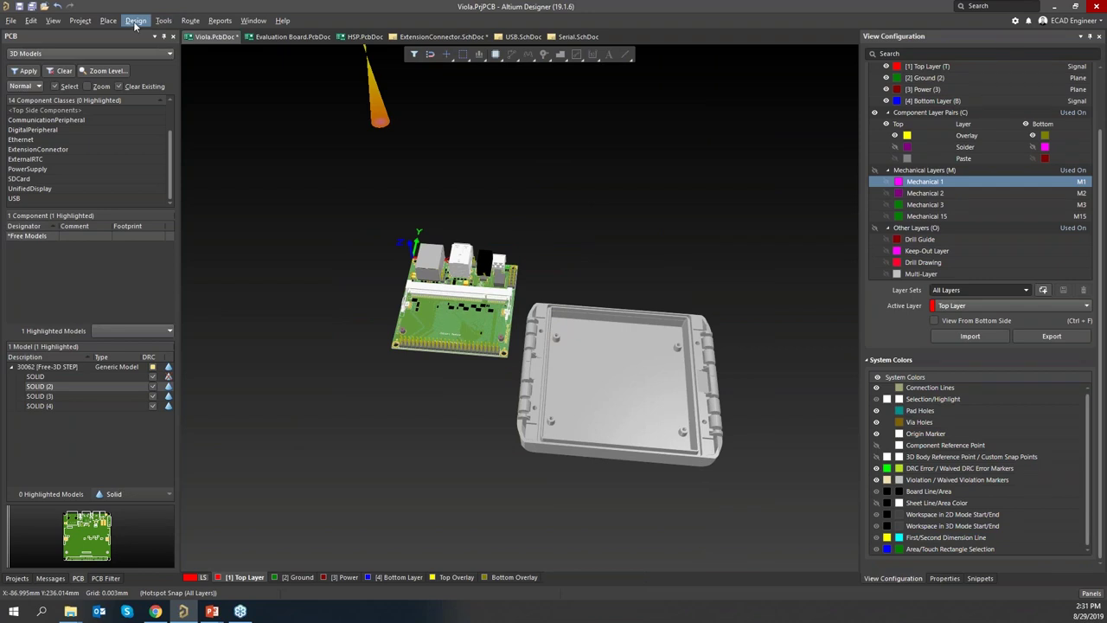
{"action": "left_click", "coordinate": [136, 21]}
{"action": "mouse_move", "coordinate": [204, 95]}
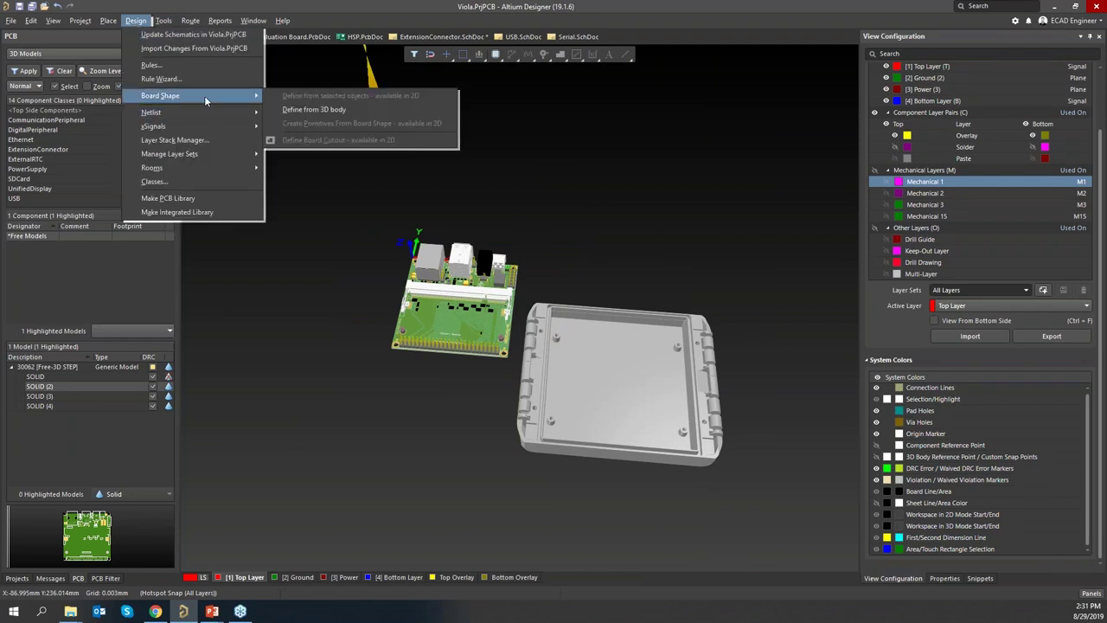
{"action": "left_click", "coordinate": [320, 110]}
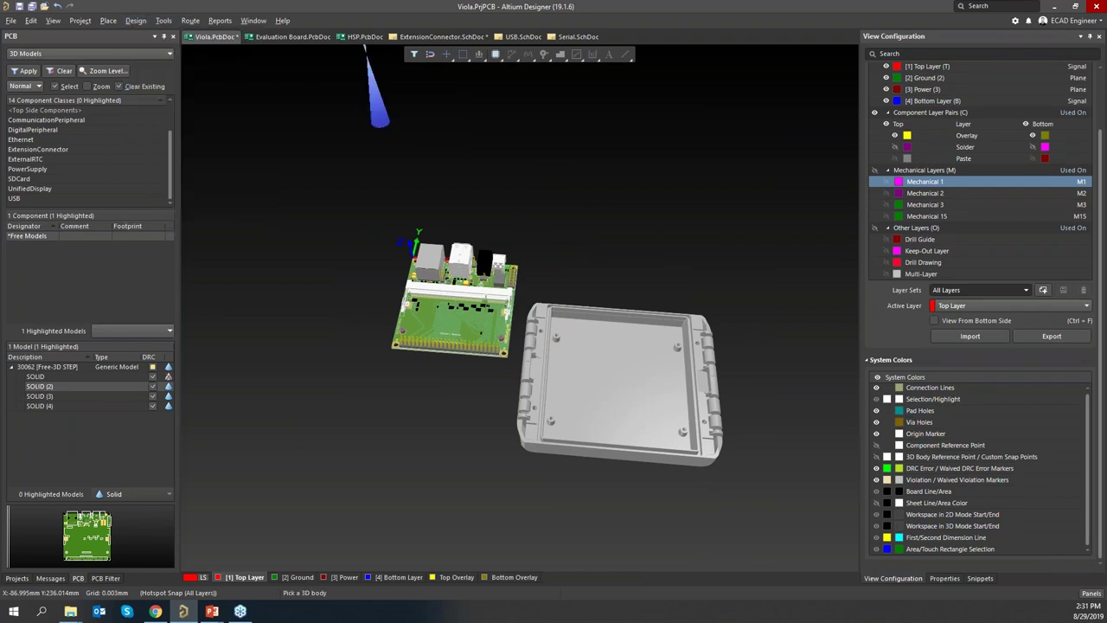
{"action": "left_click", "coordinate": [614, 366]}
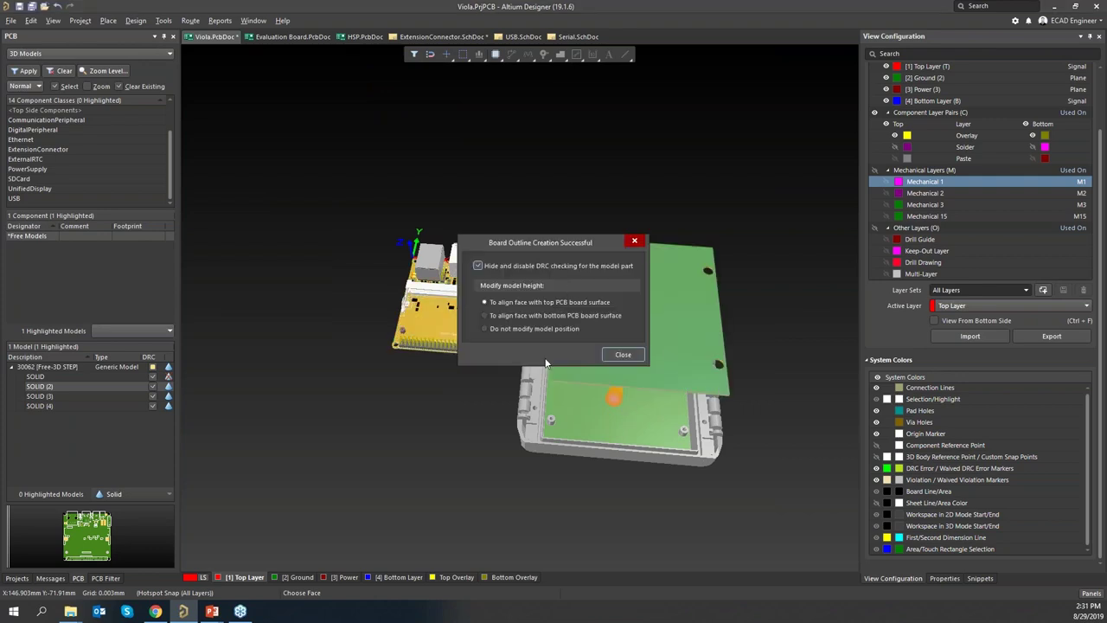
{"action": "left_click", "coordinate": [488, 314]}
{"action": "left_click", "coordinate": [623, 353]}
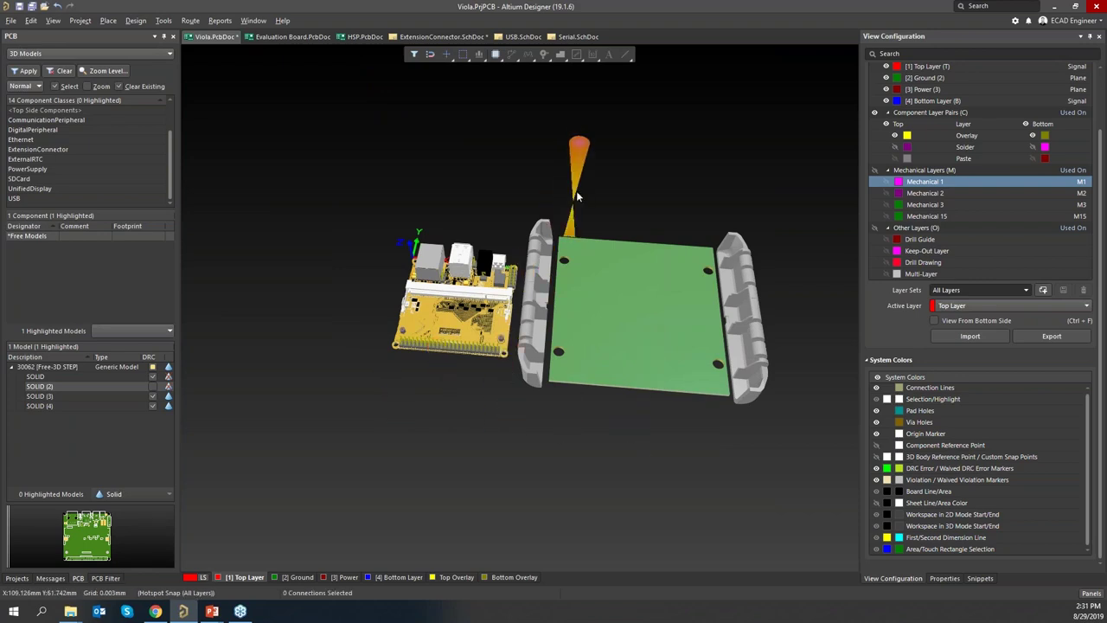
Set the display of the enclosure's SOLID (2) part to Solid
{"action": "right_click", "coordinate": [87, 390]}
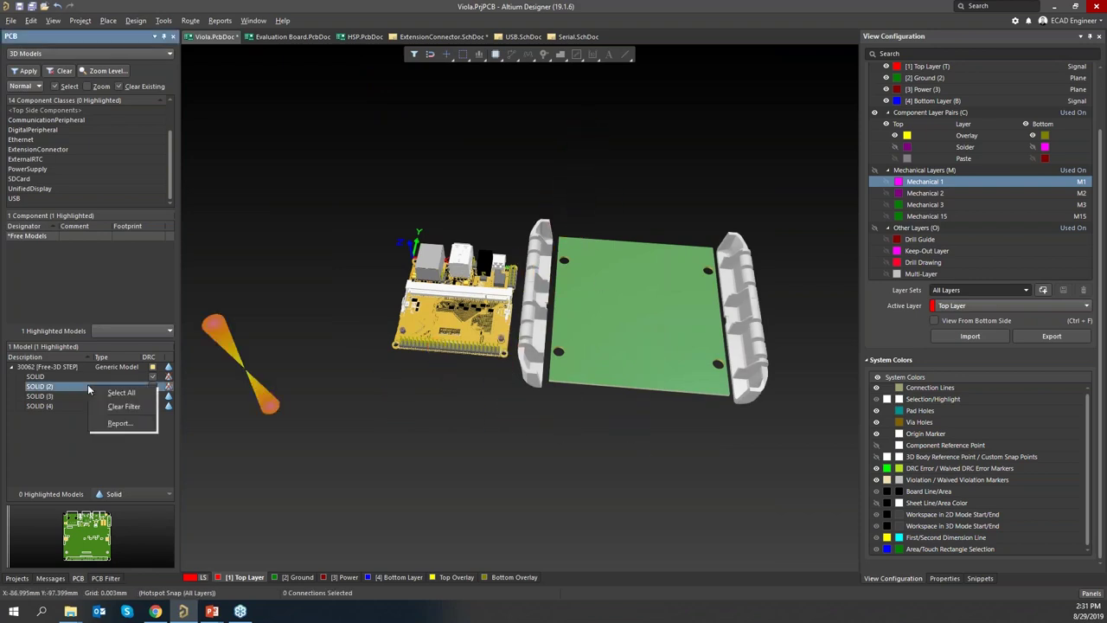
{"action": "left_click", "coordinate": [121, 498]}
{"action": "left_click", "coordinate": [130, 498]}
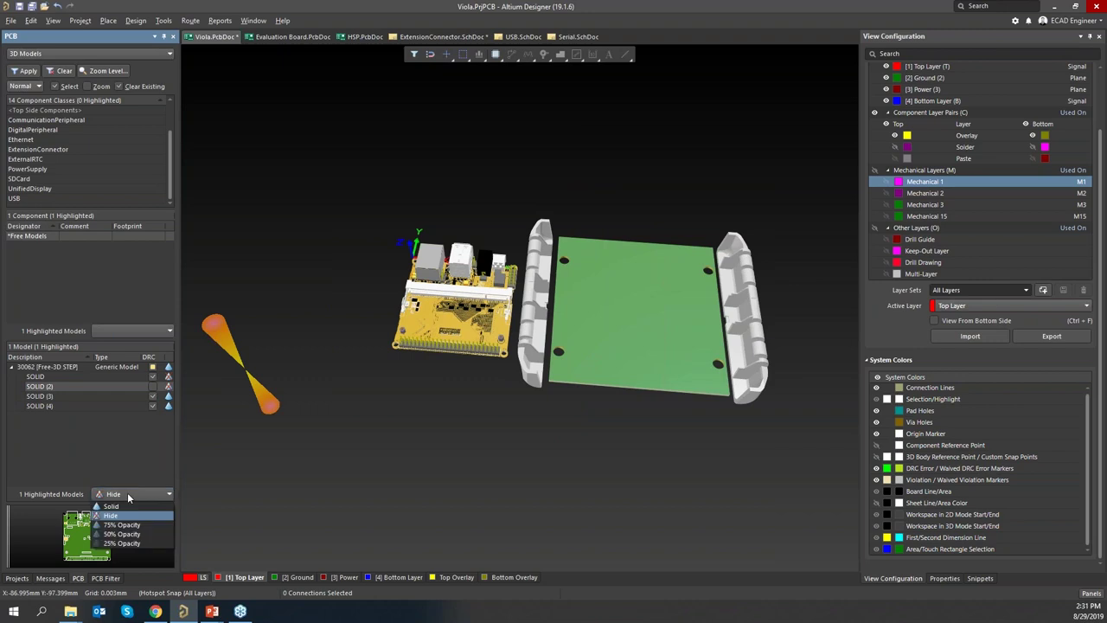
{"action": "left_click", "coordinate": [147, 510]}
{"action": "scroll", "coordinate": [668, 322], "scroll_direction": "up", "scroll_amount": 3, "text": "ctrl"}
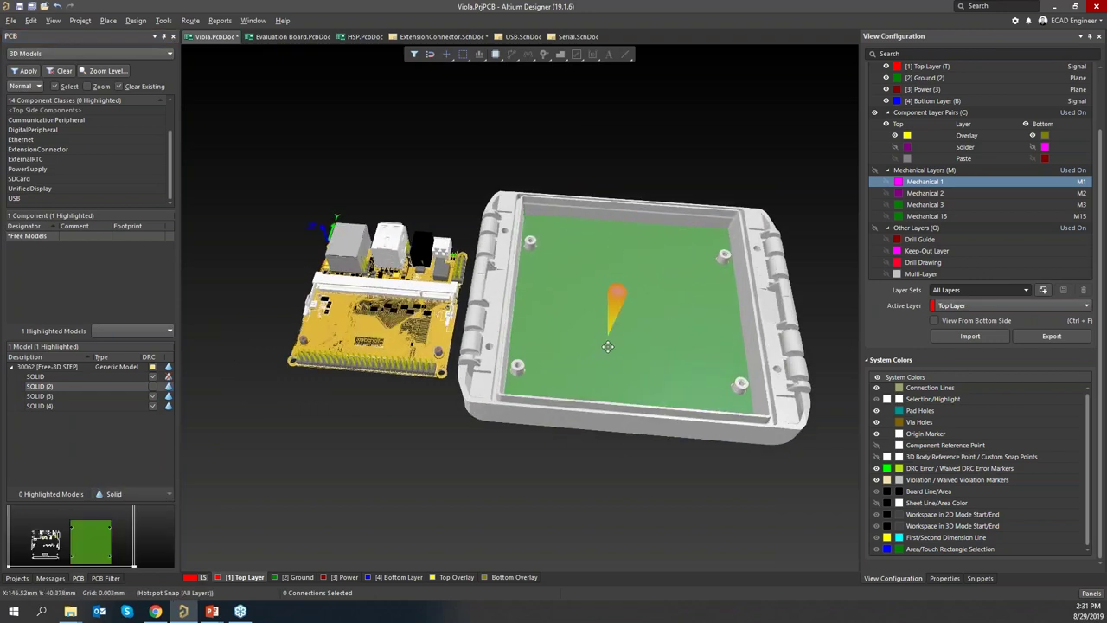
Return to the 2D view and turn off the Mechanical 1 layer to hide the enclosure body
{"action": "key", "text": "2"}
{"action": "scroll", "coordinate": [426, 338], "scroll_direction": "right", "scroll_amount": 2, "text": "shift"}
{"action": "scroll", "coordinate": [411, 331], "scroll_direction": "up", "scroll_amount": 2, "text": "ctrl"}
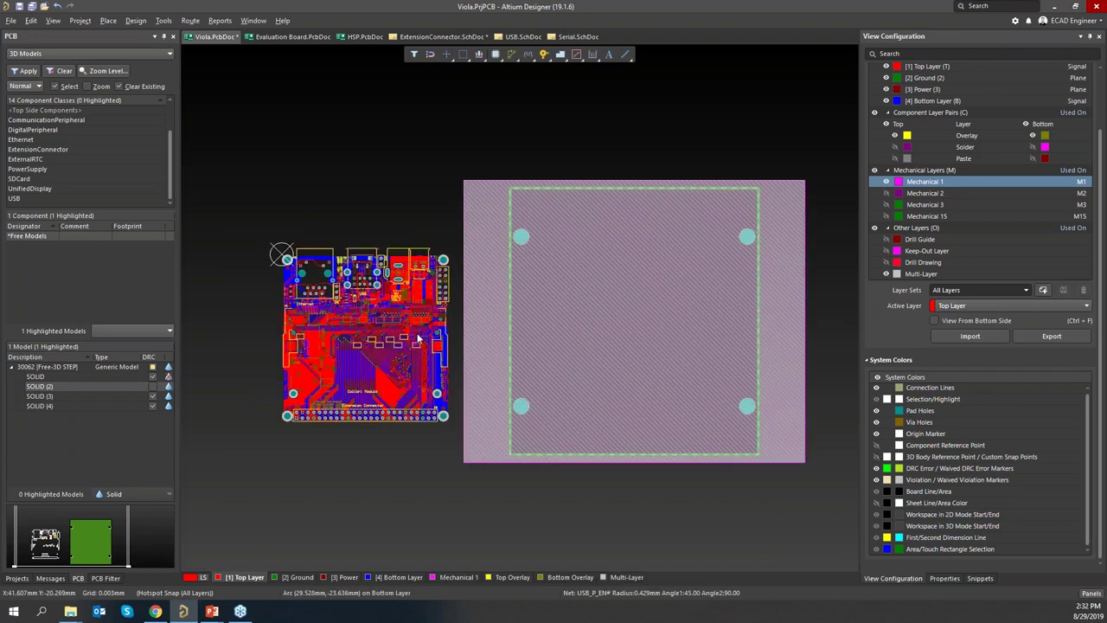
{"action": "left_click", "coordinate": [508, 153]}
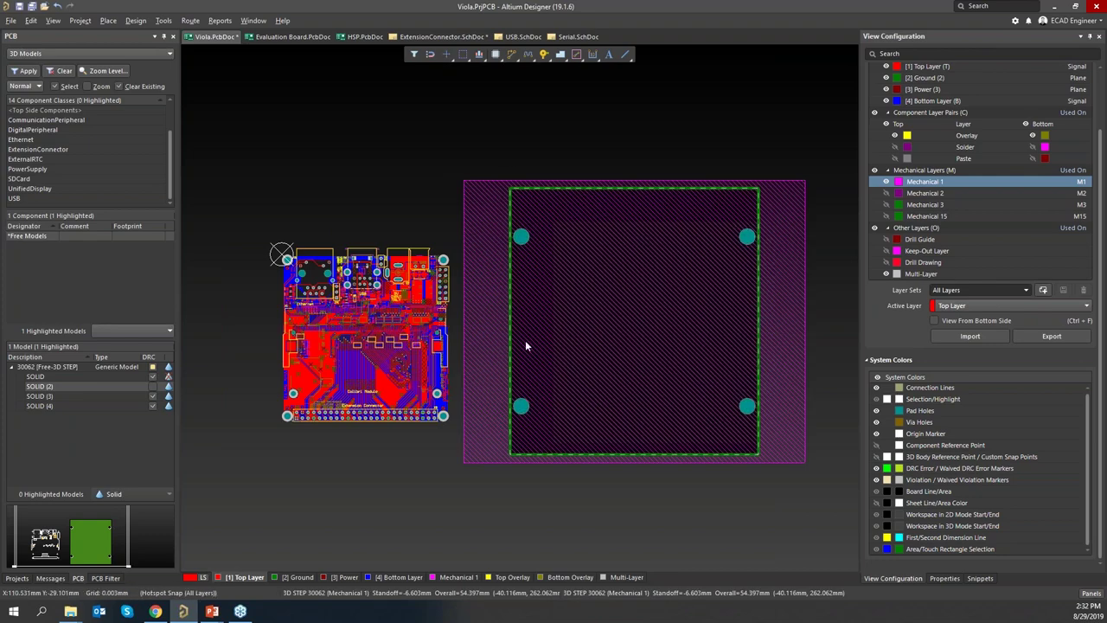
{"action": "left_click", "coordinate": [887, 181]}
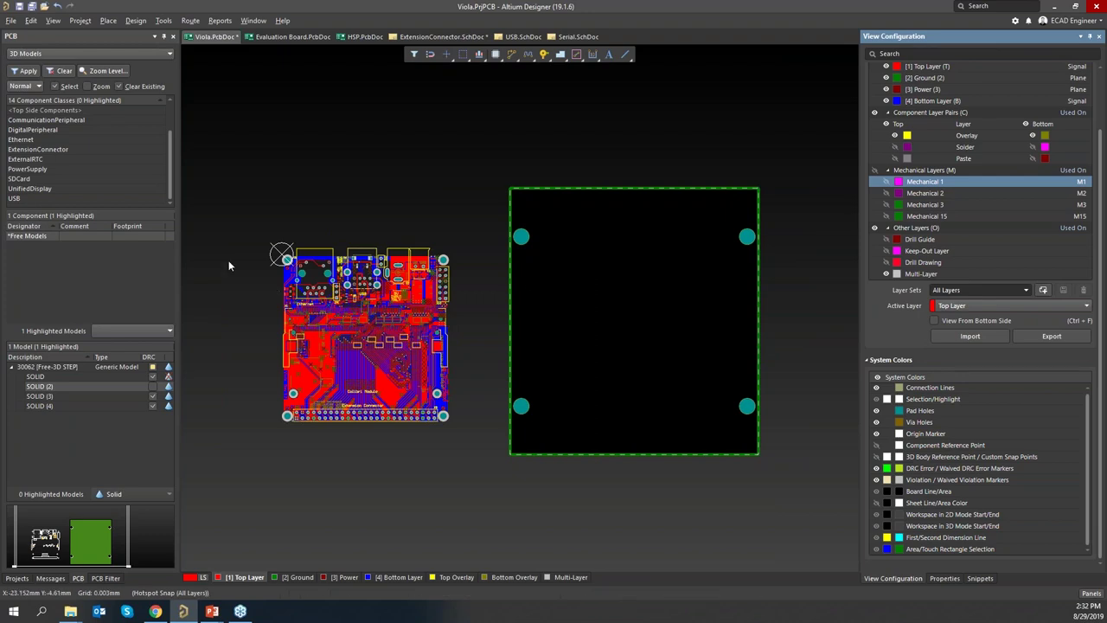
Select the whole original Viola layout and move it inside the new board outline with a 50 mil (1.27 mm) snap grid
{"action": "left_click_drag", "start_coordinate": [254, 231], "coordinate": [482, 469]}
{"action": "right_click", "coordinate": [441, 413]}
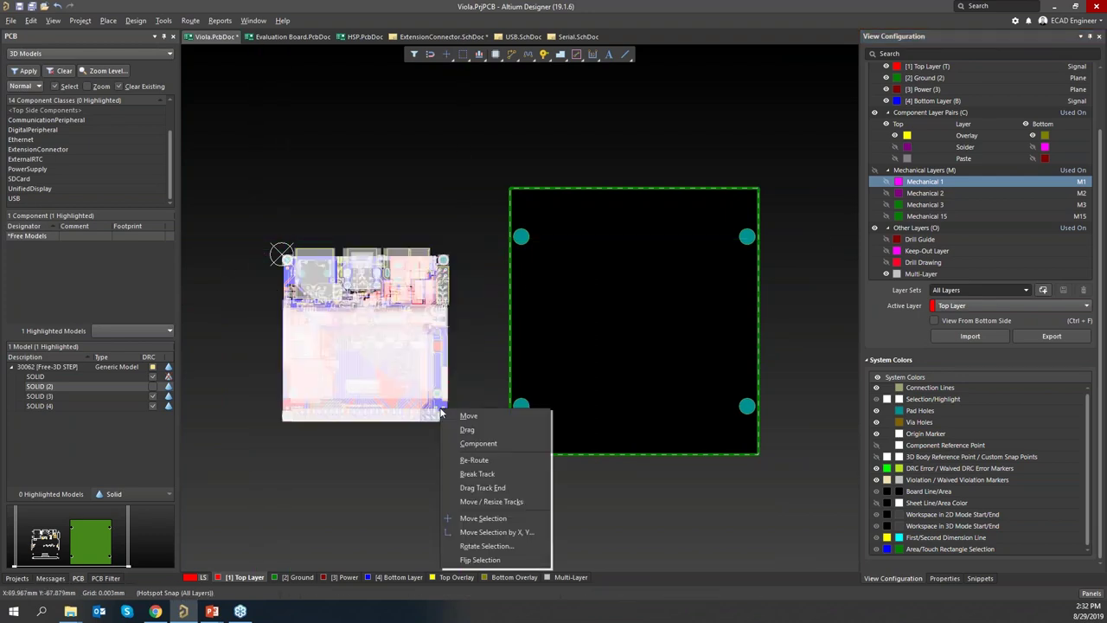
{"action": "left_click", "coordinate": [482, 517]}
{"action": "key", "text": "g"}
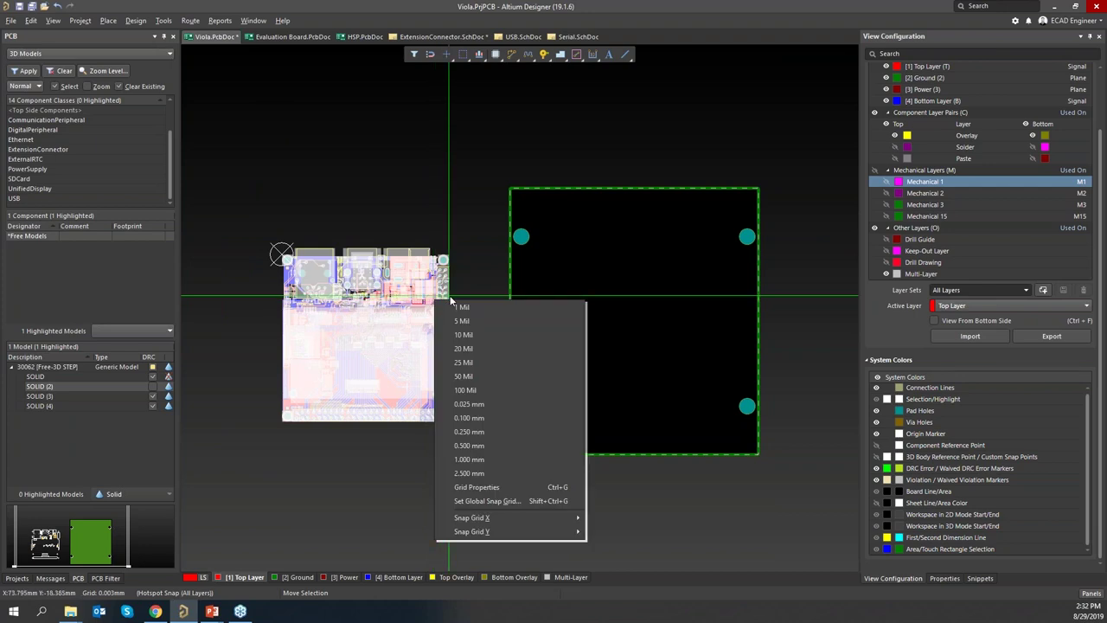
{"action": "left_click", "coordinate": [480, 362]}
{"action": "scroll", "coordinate": [443, 253], "scroll_direction": "up", "scroll_amount": 2, "text": "ctrl"}
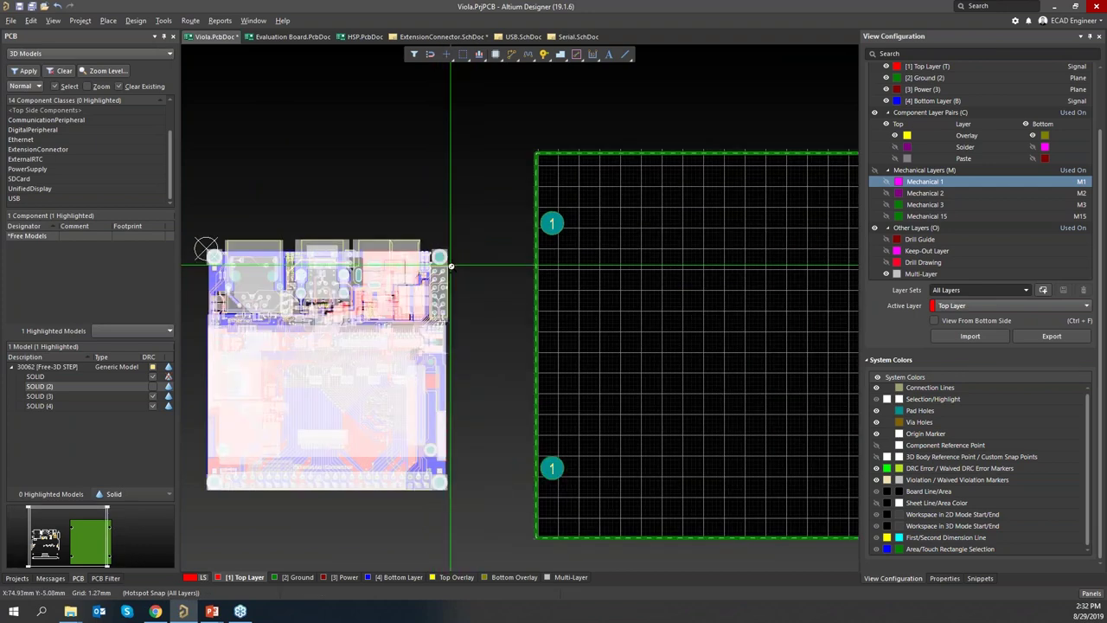
{"action": "left_click", "coordinate": [447, 256]}
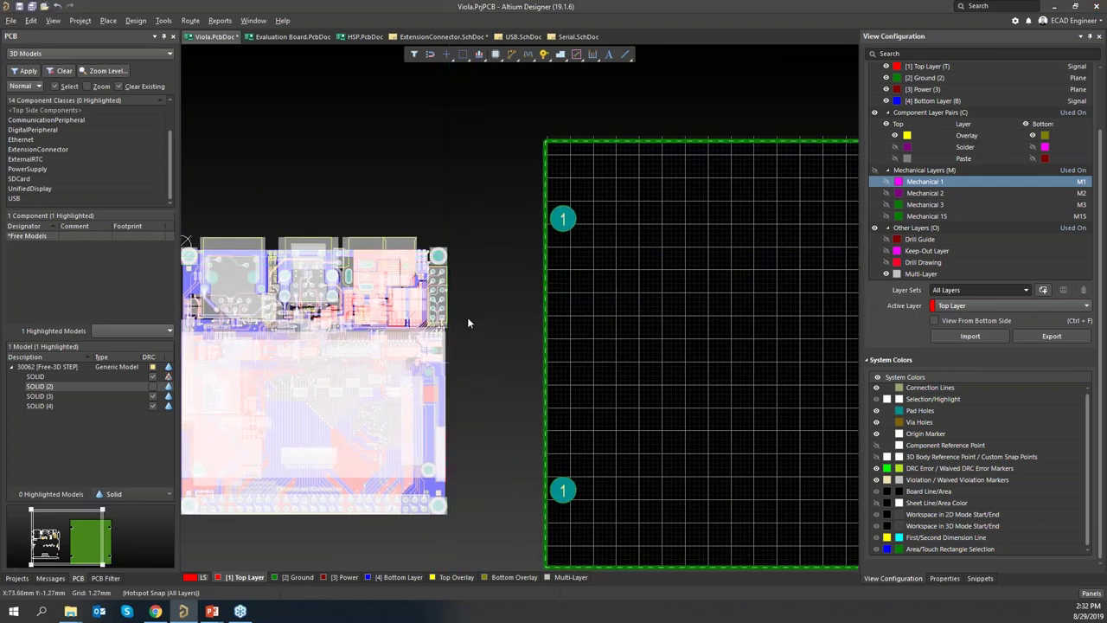
{"action": "scroll", "coordinate": [466, 275], "scroll_direction": "down", "scroll_amount": 2, "text": "ctrl"}
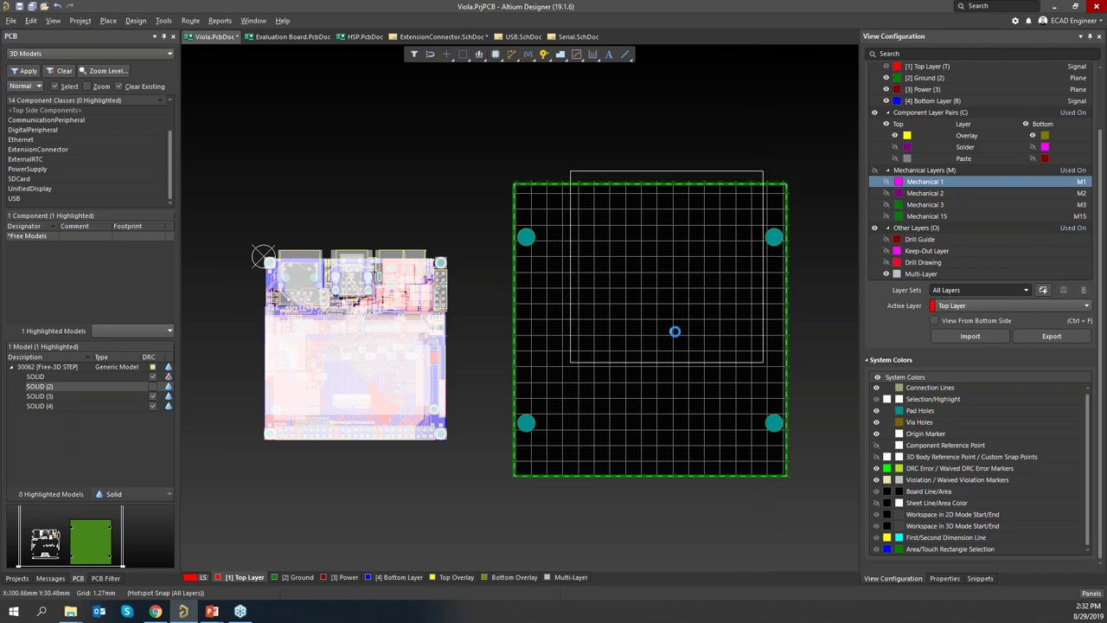
{"action": "left_click", "coordinate": [655, 300]}
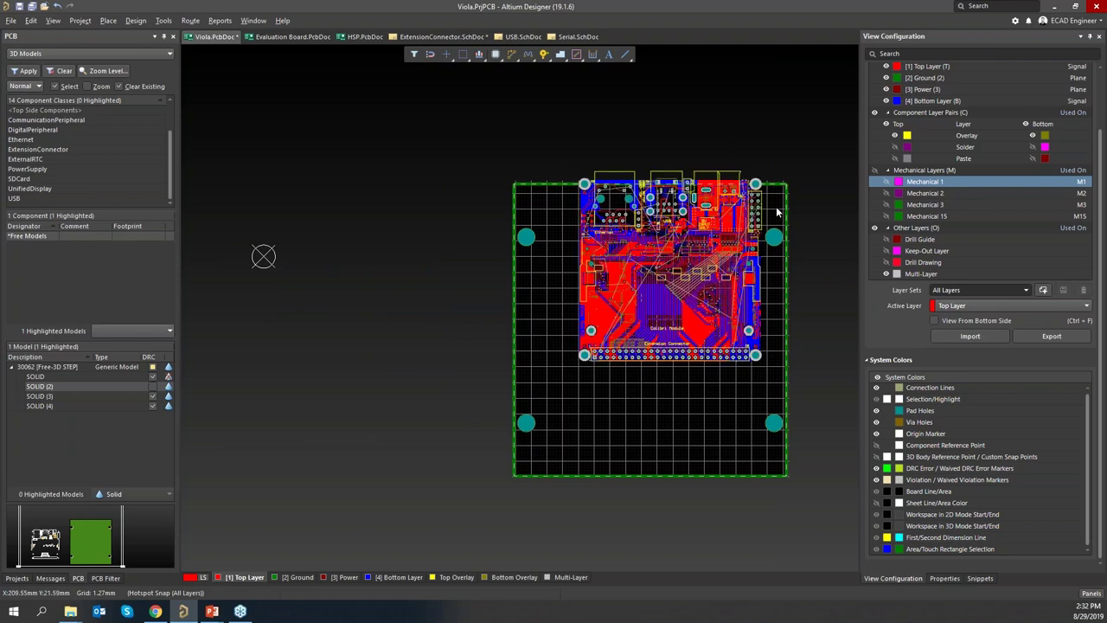
Reselect the relocated layout, locked items included, and move it slightly down from the upper edge of the new outline
{"action": "right_click_drag", "start_coordinate": [726, 152], "coordinate": [626, 183]}
{"action": "scroll", "coordinate": [556, 234], "scroll_direction": "up", "scroll_amount": 3, "text": "ctrl"}
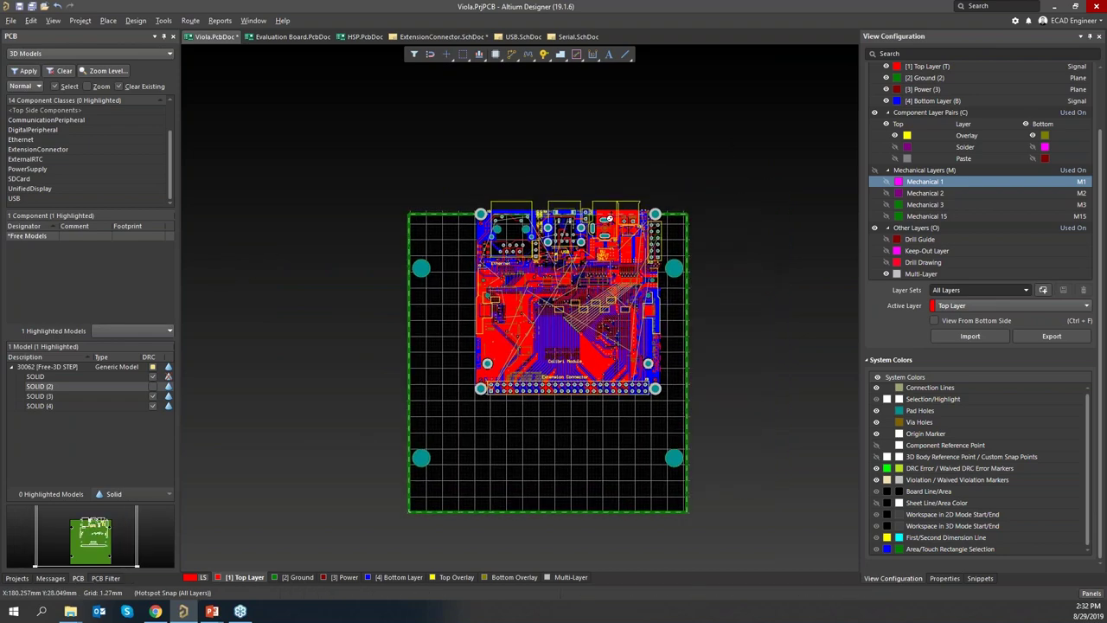
{"action": "scroll", "coordinate": [556, 234], "scroll_direction": "up", "scroll_amount": 3, "text": "ctrl"}
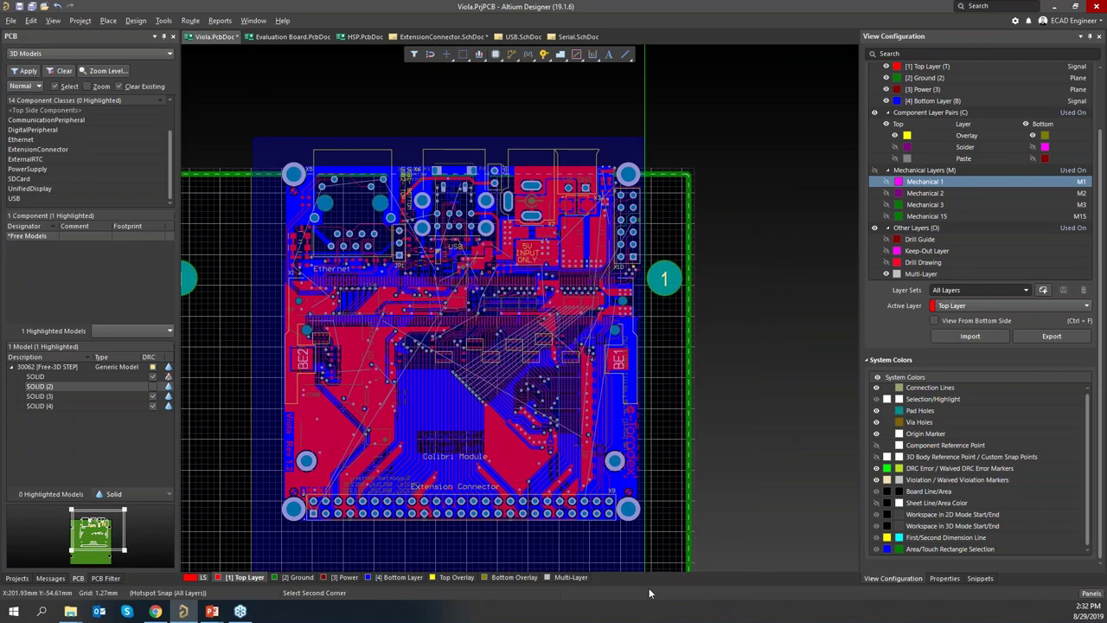
{"action": "left_click", "coordinate": [652, 478]}
{"action": "key", "text": "m"}
{"action": "left_click", "coordinate": [692, 431]}
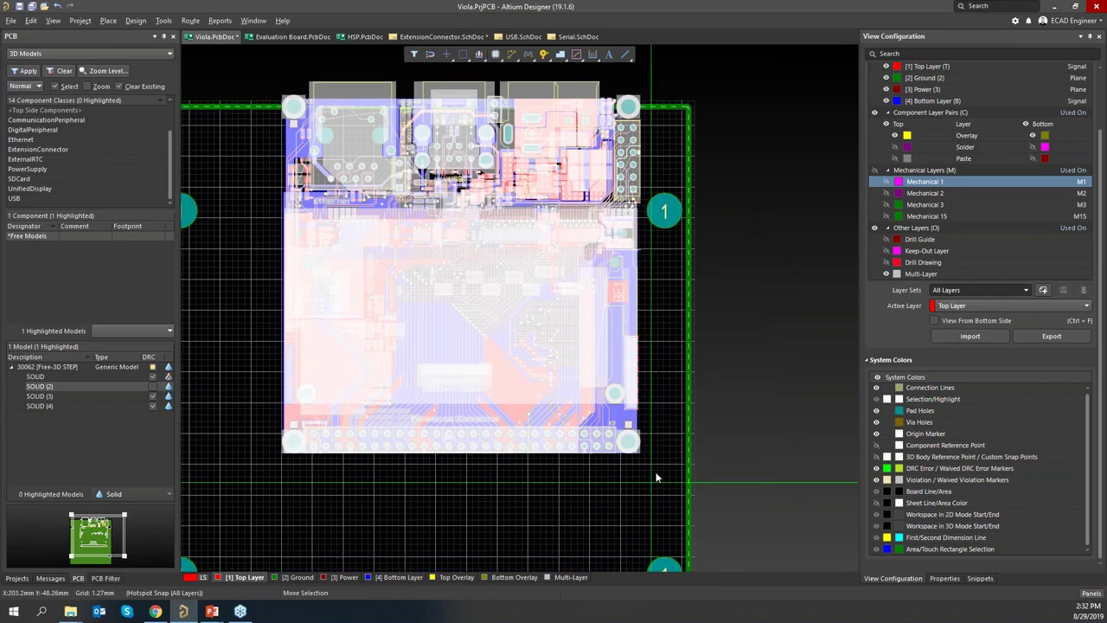
{"action": "left_click", "coordinate": [651, 118]}
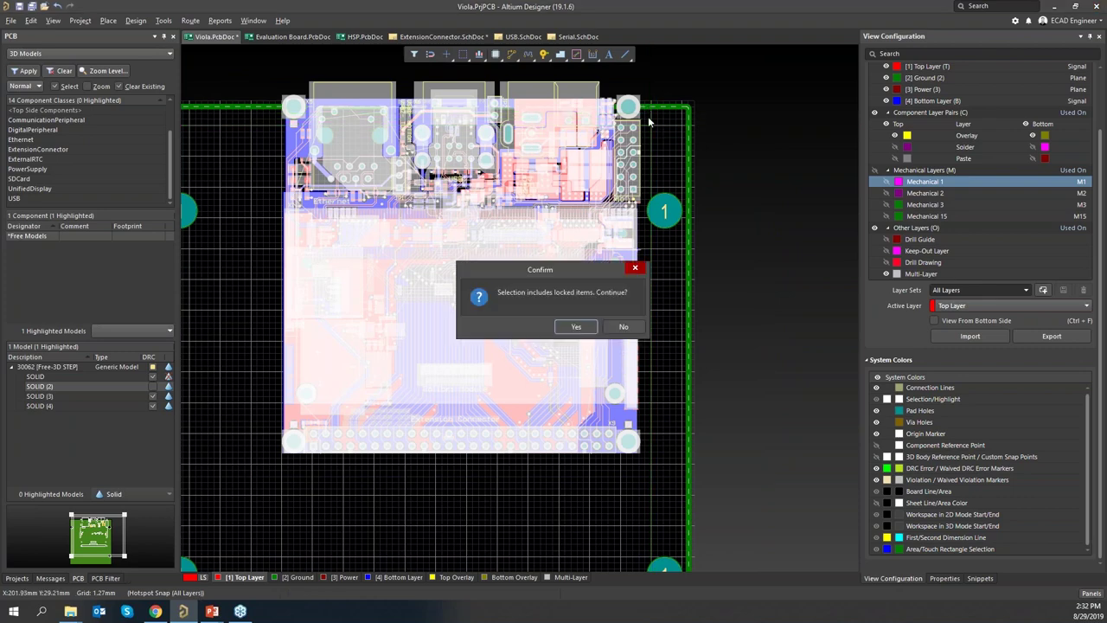
{"action": "left_click", "coordinate": [583, 327]}
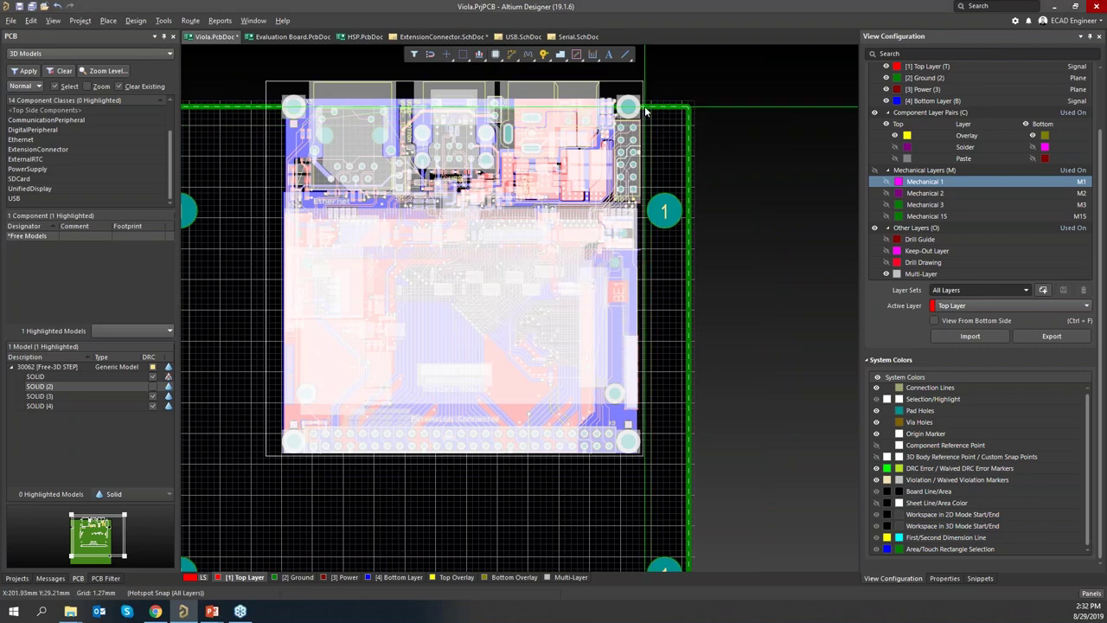
{"action": "left_click", "coordinate": [649, 122]}
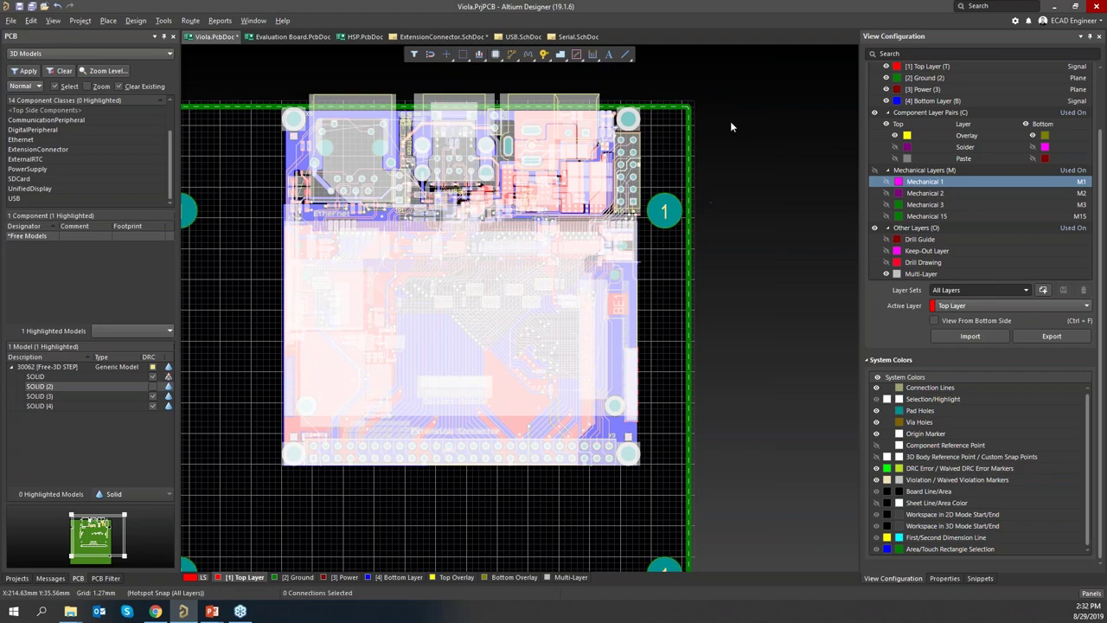
Delete the four locked mounting-hole pads at the corners of the original Viola layout
{"action": "left_click", "coordinate": [631, 122]}
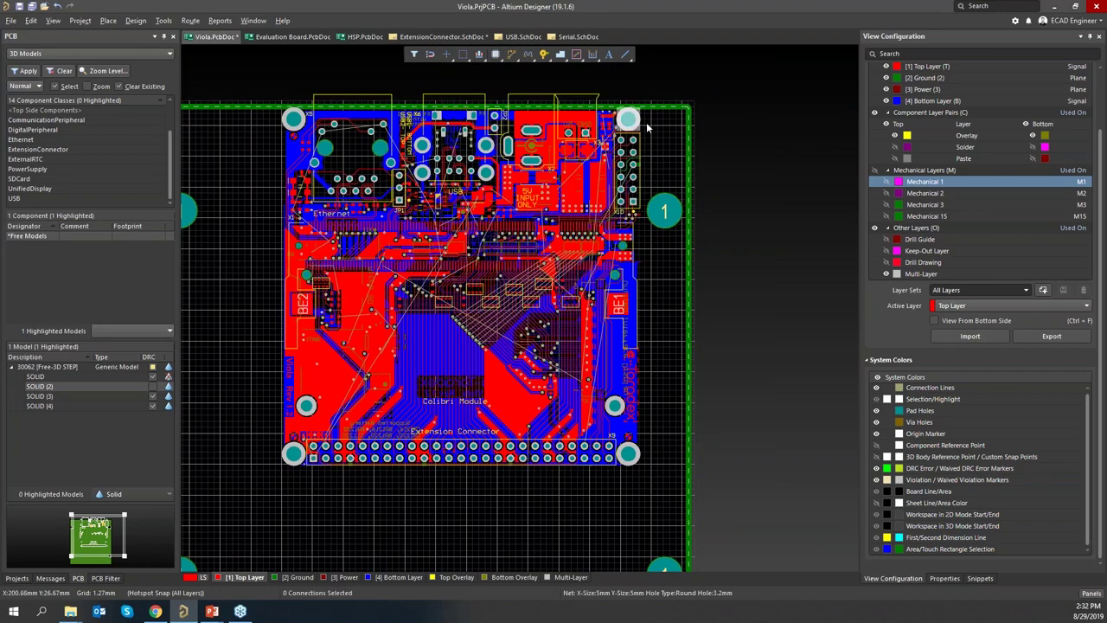
{"action": "key", "text": "Delete"}
{"action": "left_click", "coordinate": [567, 326]}
{"action": "left_click", "coordinate": [567, 326]}
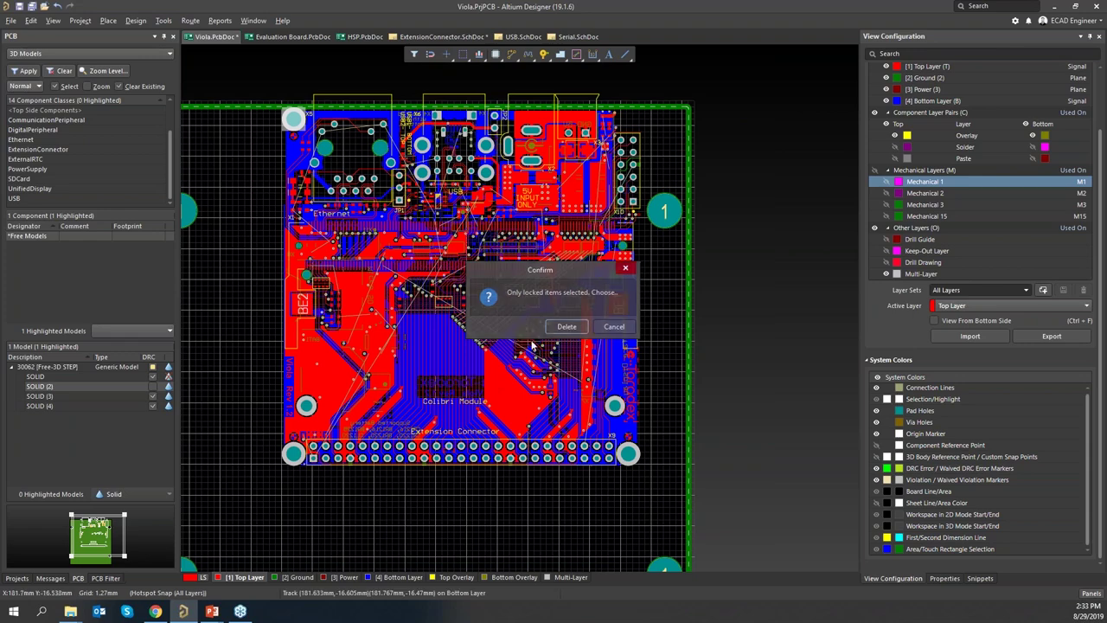
{"action": "left_click", "coordinate": [566, 327]}
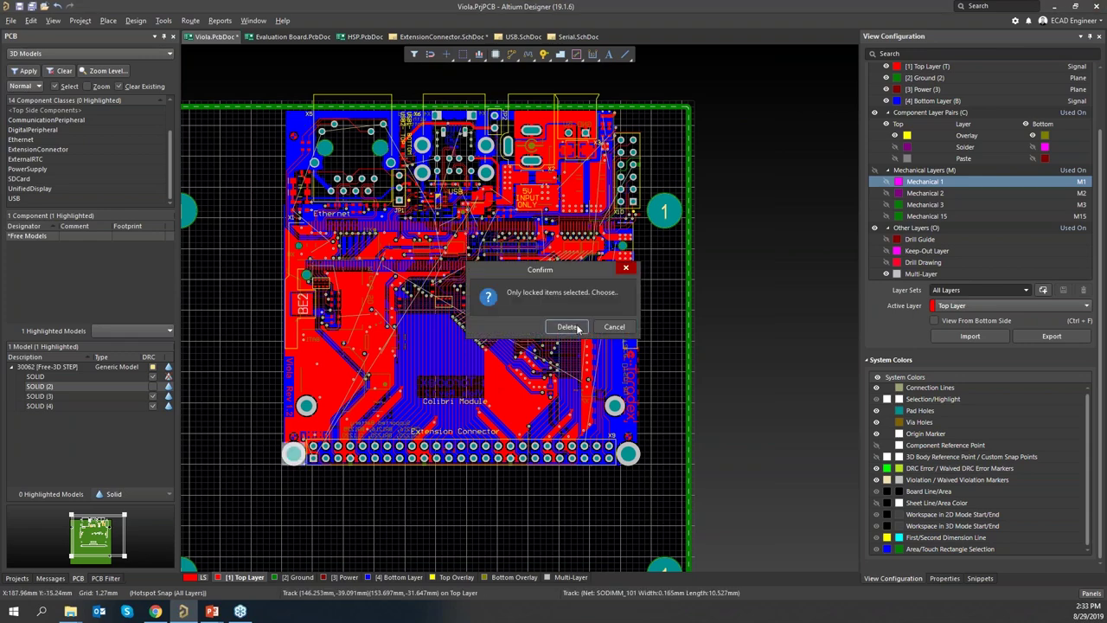
{"action": "left_click", "coordinate": [577, 327]}
{"action": "left_click", "coordinate": [578, 326]}
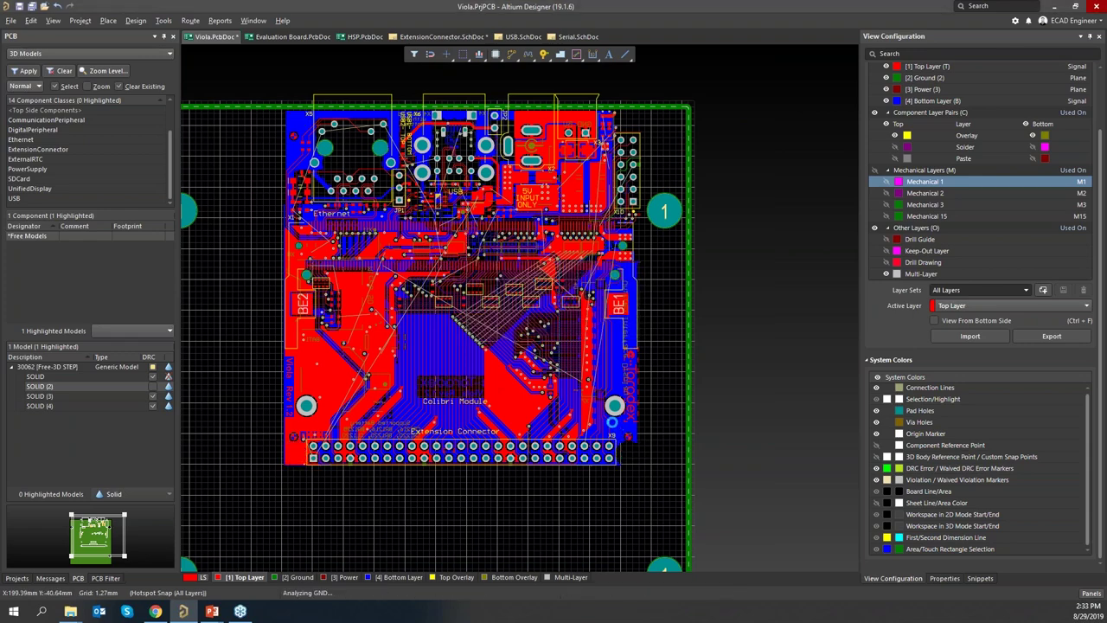
Hide the ratsnest connection lines on the board
{"action": "key", "text": "n"}
{"action": "key", "text": "Escape"}
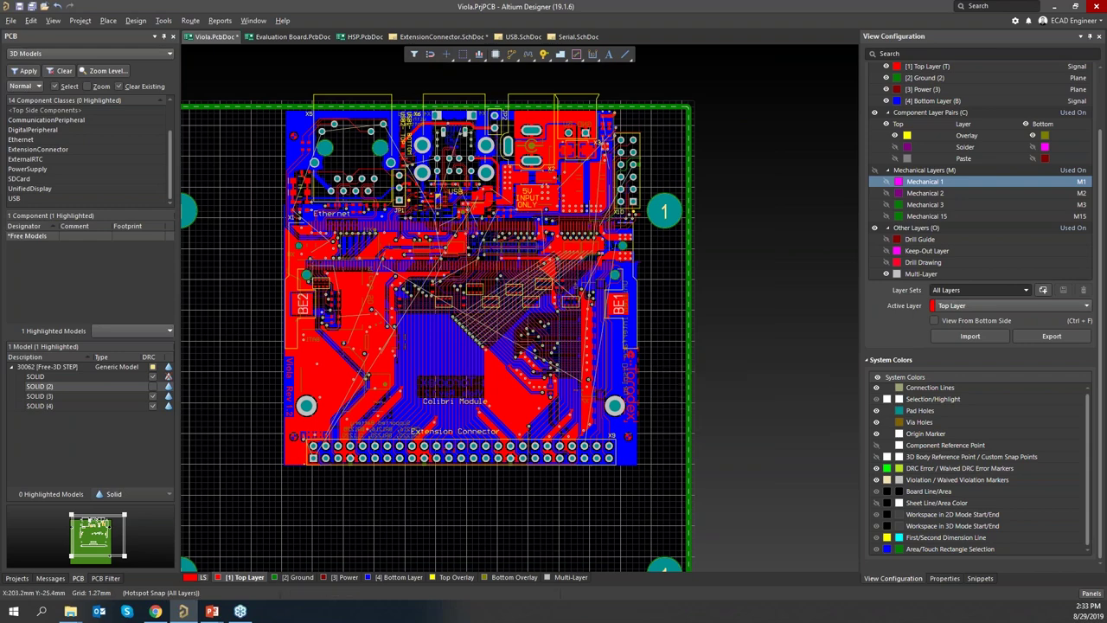
{"action": "scroll", "coordinate": [644, 243], "scroll_direction": "down", "scroll_amount": 4, "text": "ctrl"}
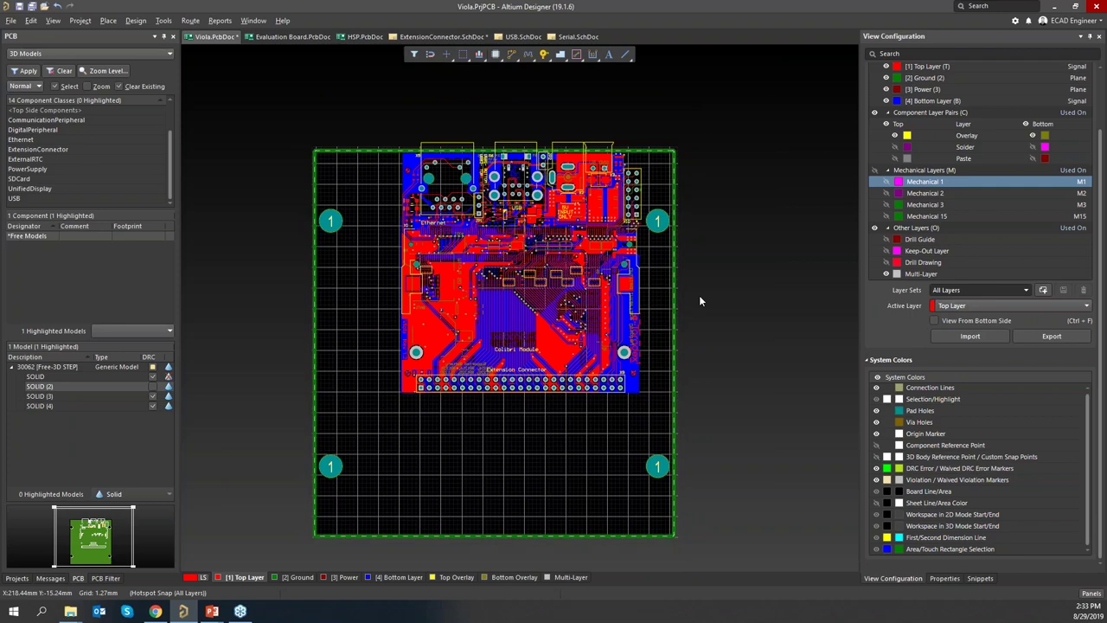
In the 3D view, set the enclosure body's standoff height to 85 mm and clear the selection
{"action": "key", "text": "3"}
{"action": "left_click_drag", "start_coordinate": [455, 217], "coordinate": [852, 294]}
{"action": "scroll", "coordinate": [447, 294], "scroll_direction": "down", "scroll_amount": 3, "text": "ctrl"}
{"action": "left_click", "coordinate": [970, 288]}
{"action": "type", "text": "85"}
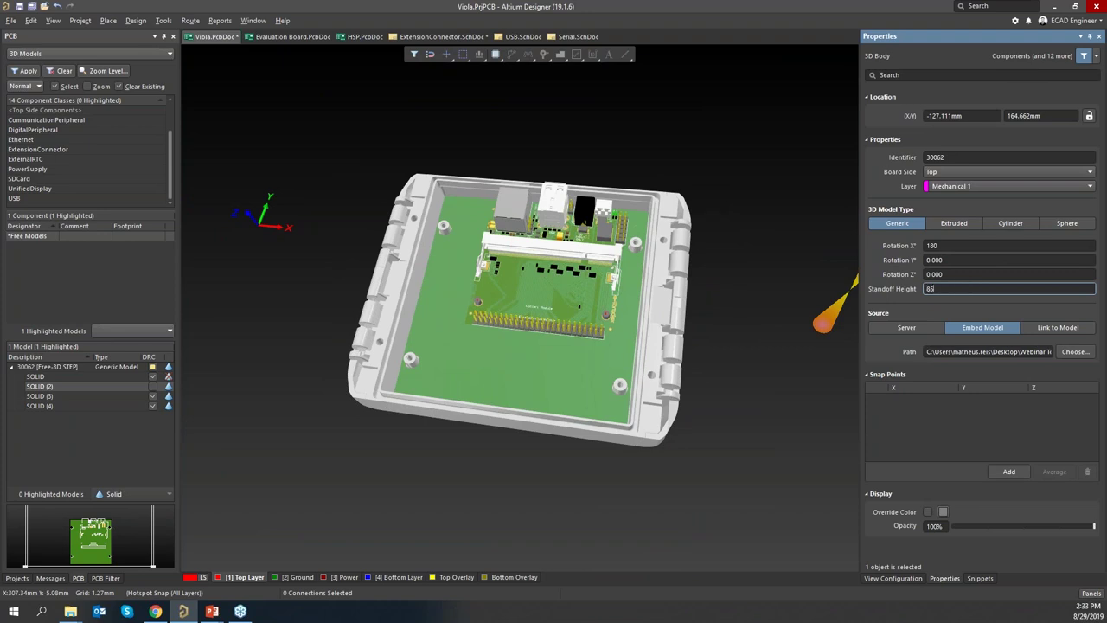
{"action": "key", "text": "Return"}
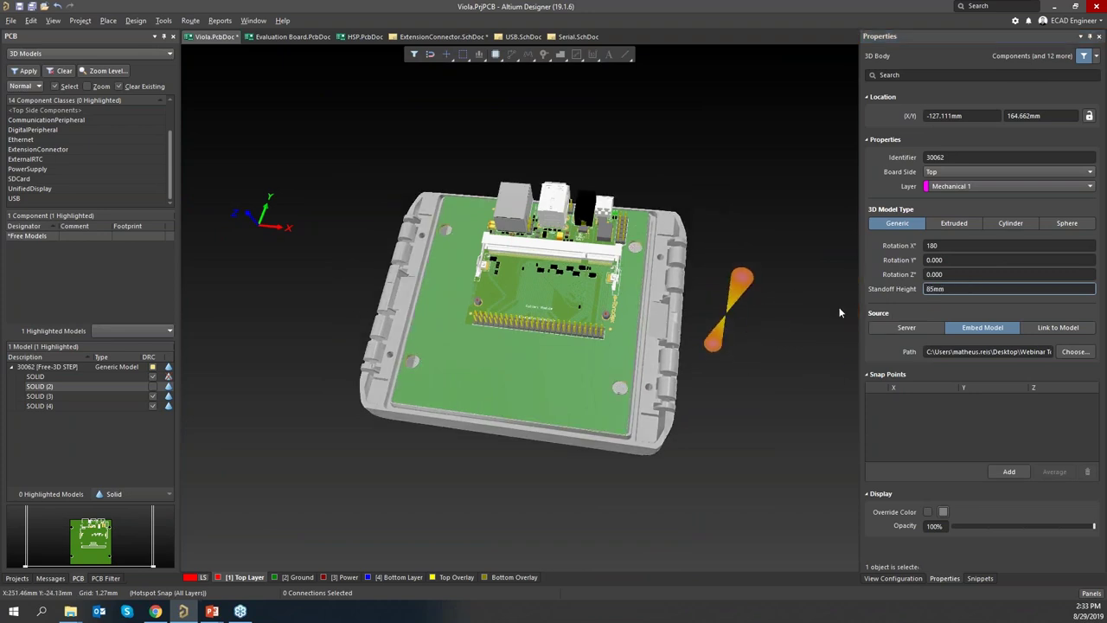
{"action": "left_click", "coordinate": [839, 312]}
{"action": "mouse_move", "coordinate": [744, 327]}
{"action": "right_mouse_down", "text": "shift"}
{"action": "mouse_move", "coordinate": [758, 321]}
{"action": "mouse_move", "coordinate": [761, 333]}
{"action": "right_mouse_up", "text": "shift"}
In the 2D view, highlight the four enclosure mounting-hole pads near the new outline's corners, and clear the selection
{"action": "key", "text": "2"}
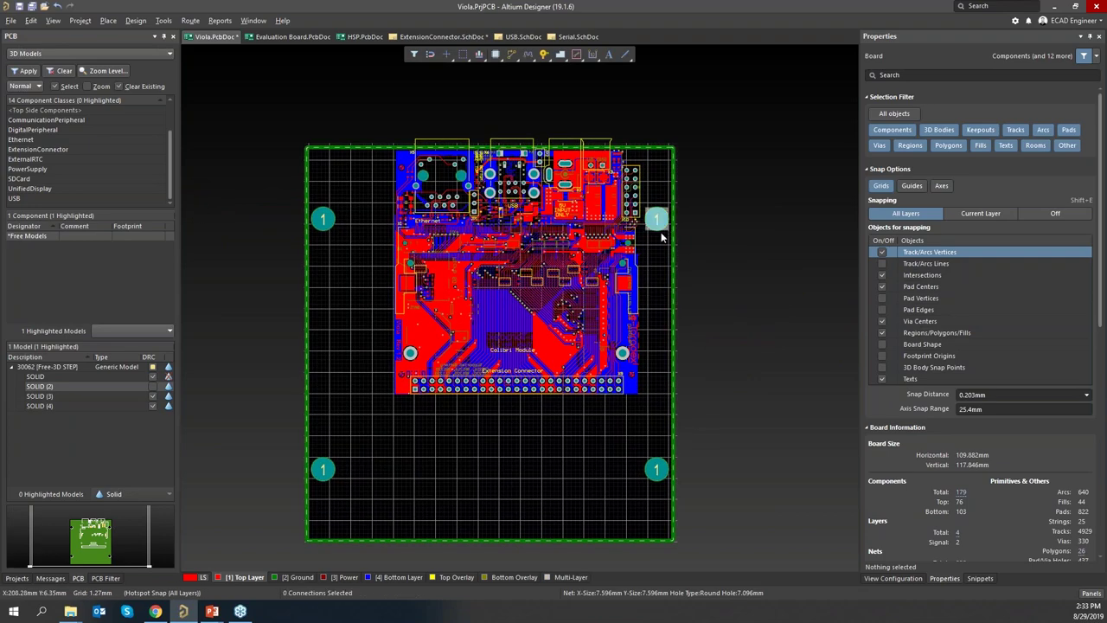
{"action": "left_click", "coordinate": [661, 224]}
{"action": "left_click", "coordinate": [657, 468], "text": "shift"}
{"action": "left_click", "coordinate": [325, 468], "text": "shift"}
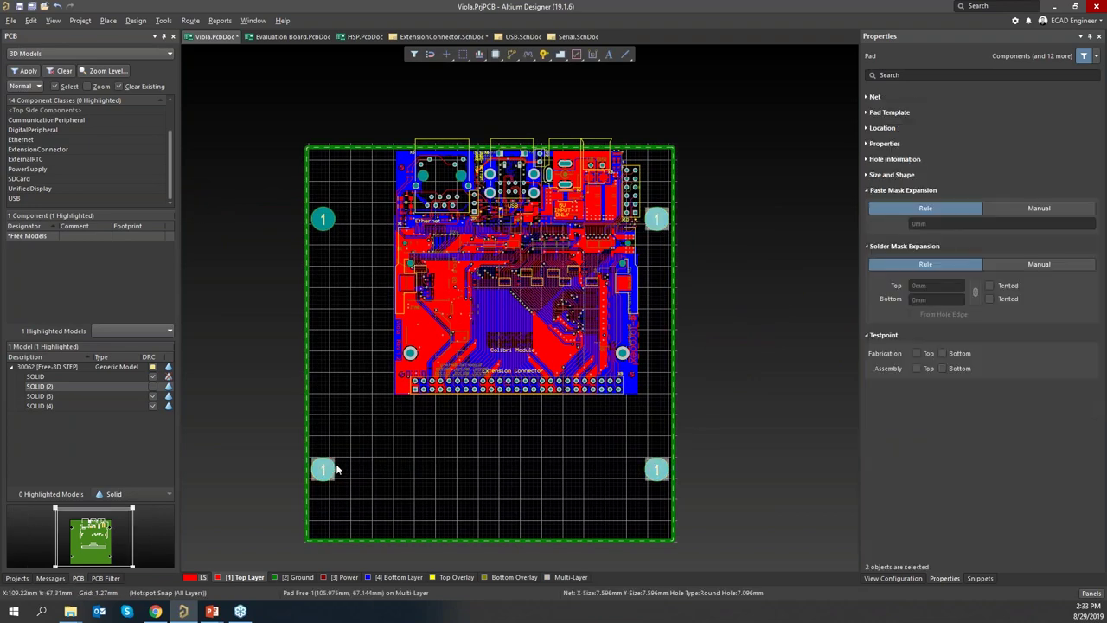
{"action": "left_click", "coordinate": [324, 223], "text": "shift"}
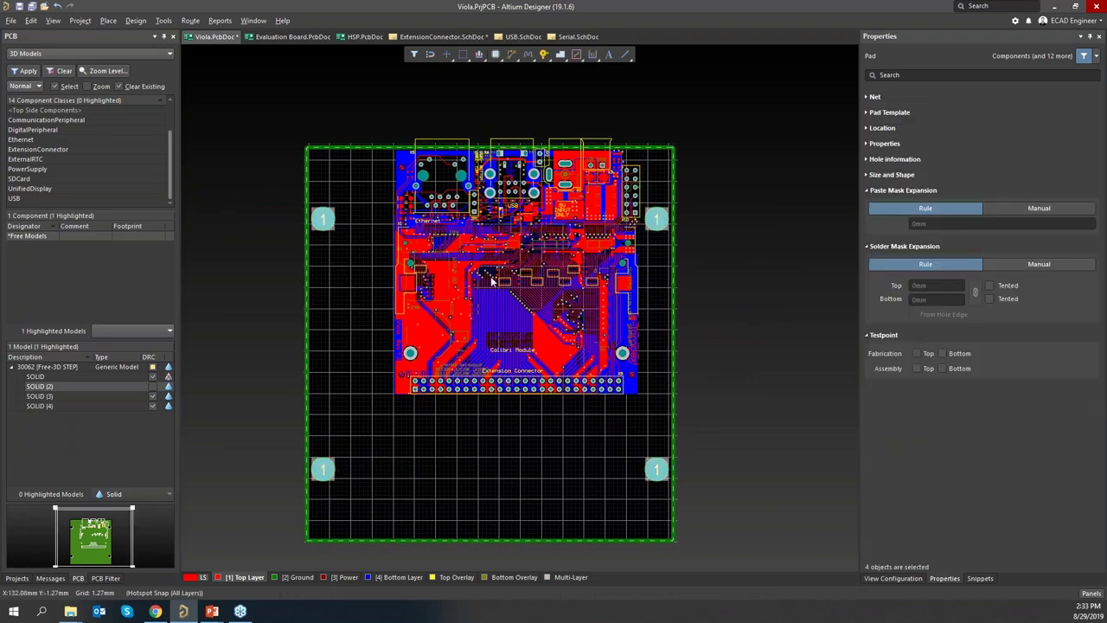
{"action": "left_click", "coordinate": [671, 273]}
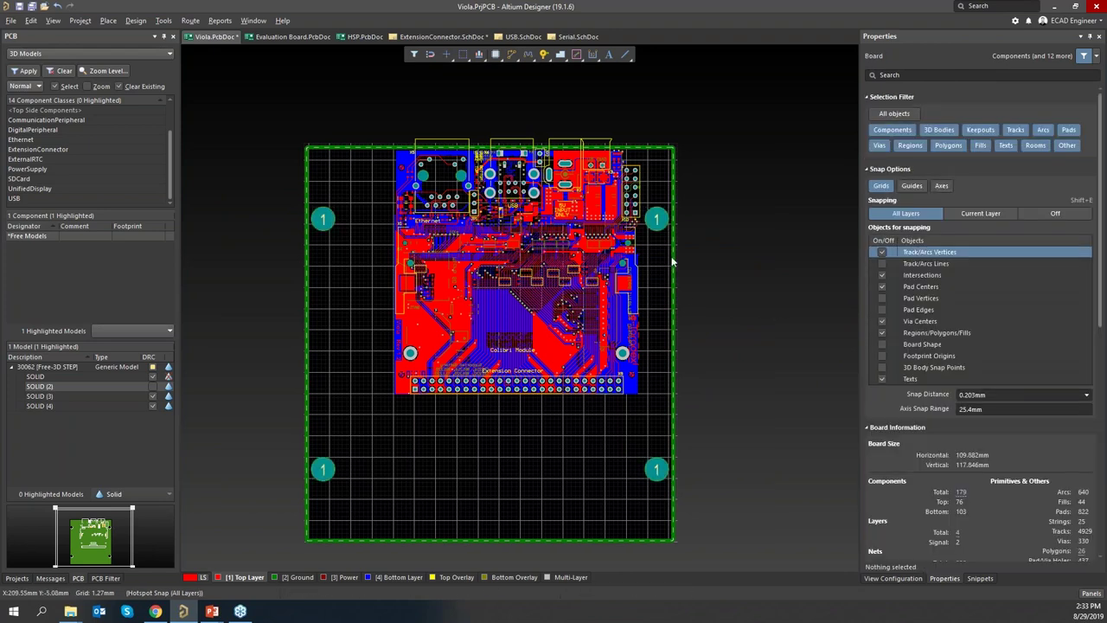
{"action": "left_click", "coordinate": [657, 220]}
{"action": "left_click", "coordinate": [657, 468], "text": "shift"}
{"action": "left_click", "coordinate": [324, 470], "text": "shift"}
{"action": "left_click", "coordinate": [323, 219], "text": "shift"}
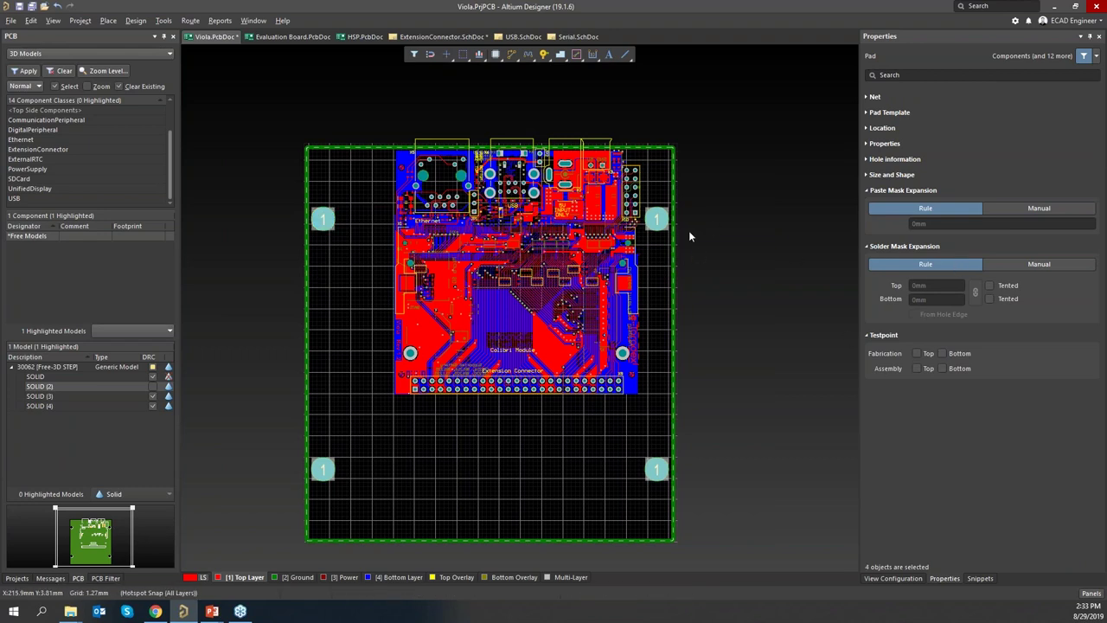
{"action": "left_click", "coordinate": [788, 122]}
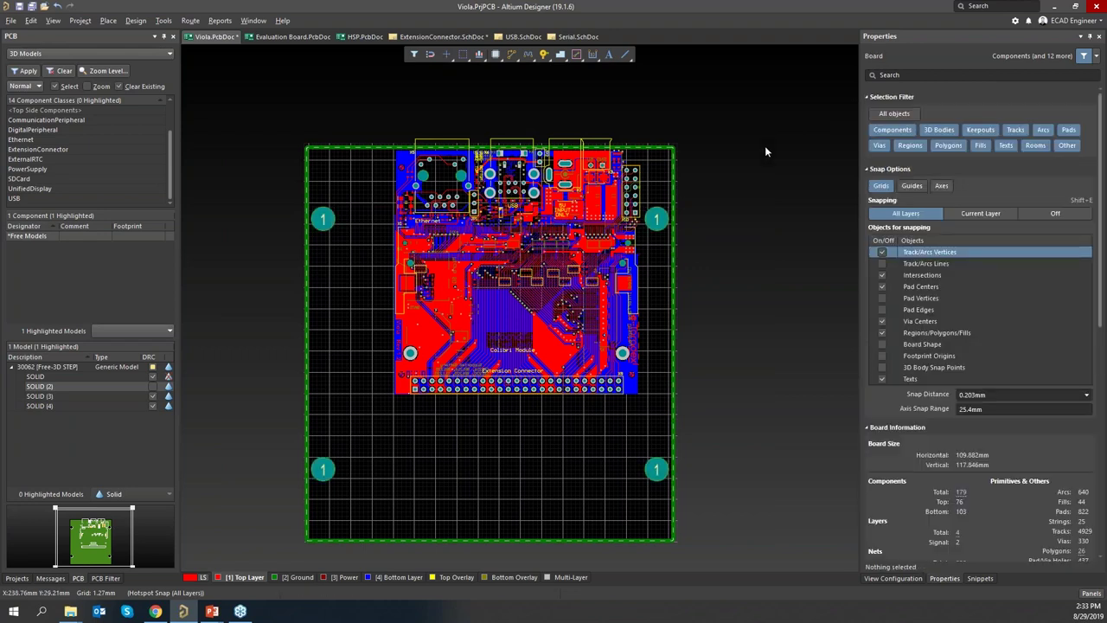
Set the hole size of all four enclosure mounting-hole pads to 2 mm
{"action": "left_click", "coordinate": [656, 219]}
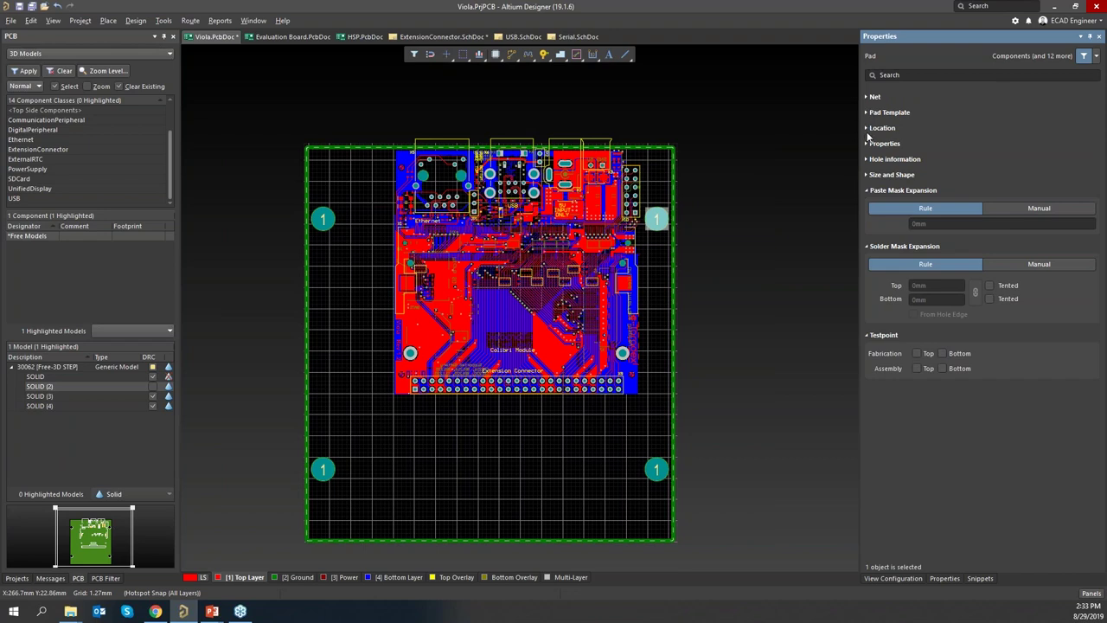
{"action": "left_click", "coordinate": [866, 143]}
{"action": "left_click", "coordinate": [657, 468]}
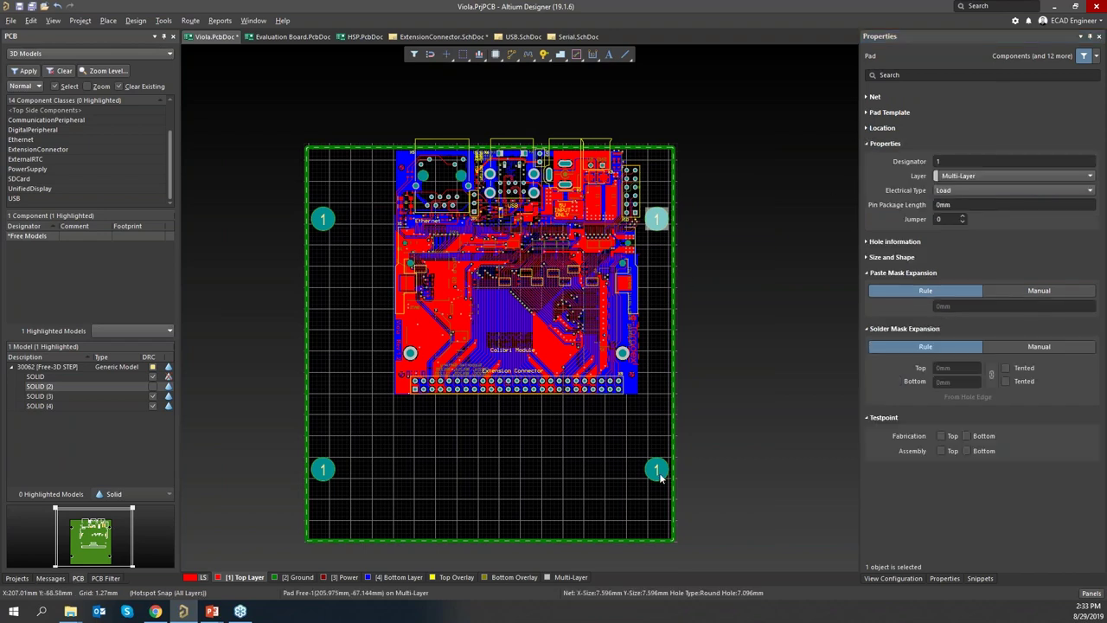
{"action": "left_click", "coordinate": [323, 470], "text": "shift"}
{"action": "left_click", "coordinate": [323, 220], "text": "shift"}
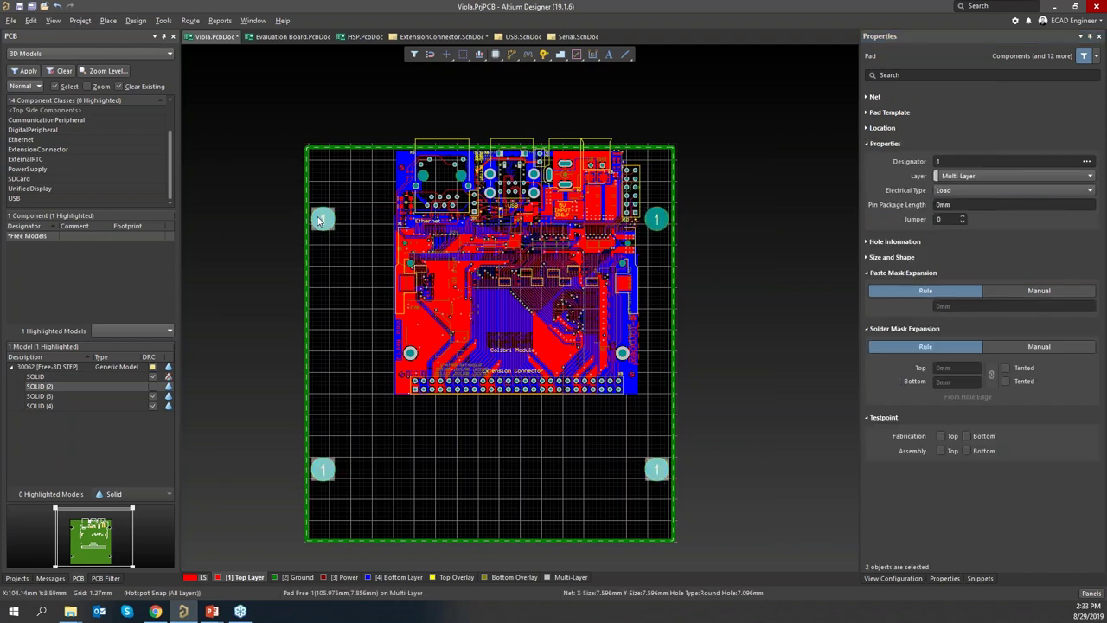
{"action": "left_click", "coordinate": [655, 221], "text": "shift"}
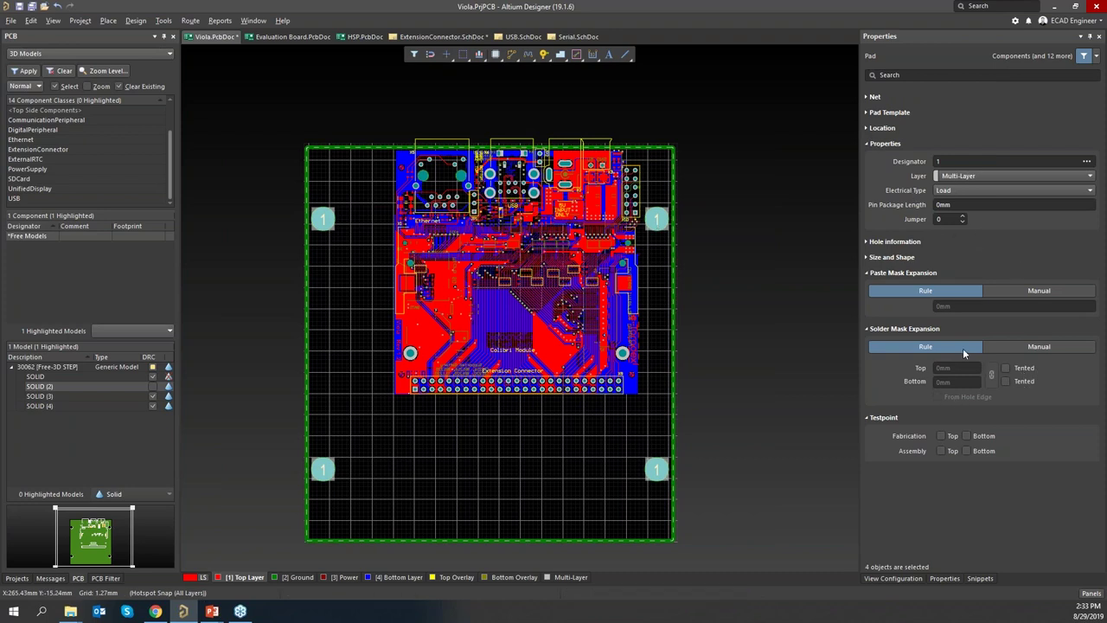
{"action": "left_click", "coordinate": [868, 113]}
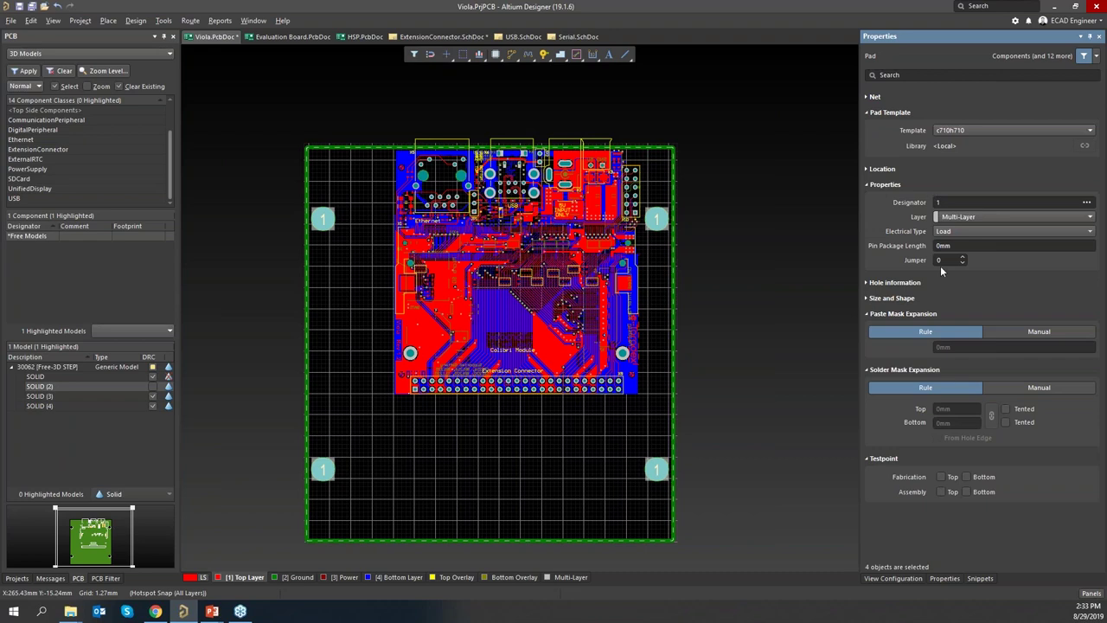
{"action": "left_click", "coordinate": [868, 283]}
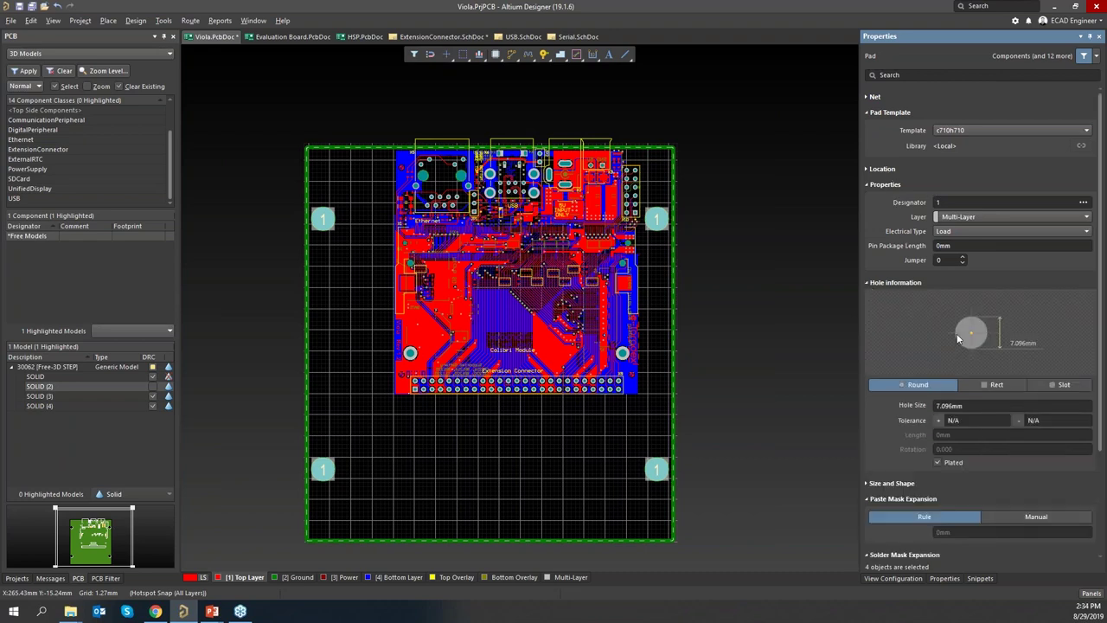
{"action": "left_click", "coordinate": [978, 405]}
{"action": "type", "text": "2"}
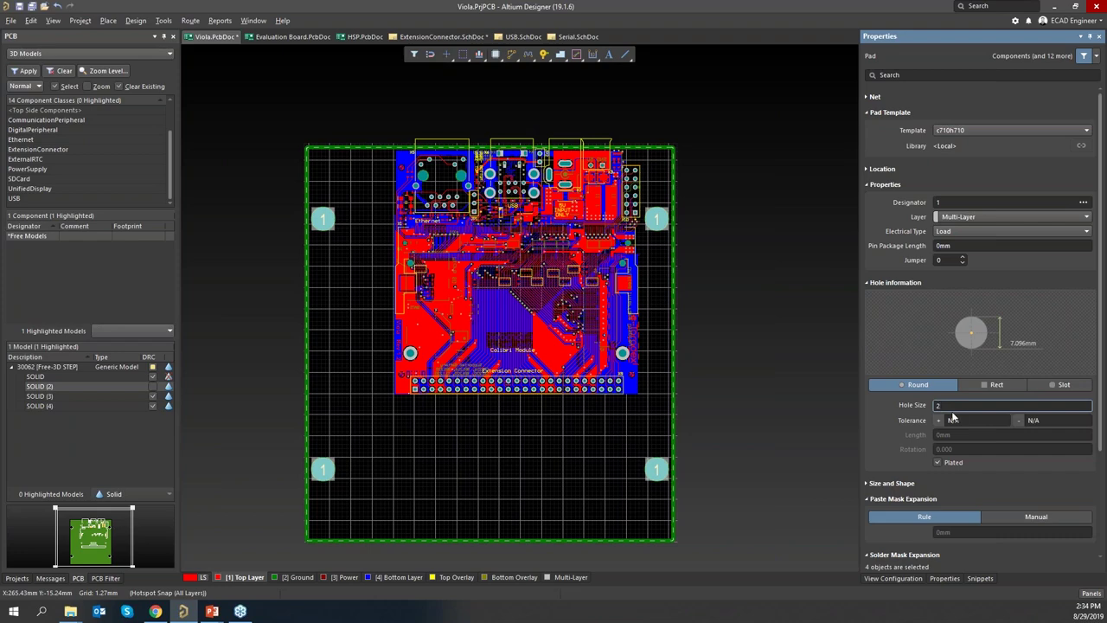
{"action": "key", "text": "Return"}
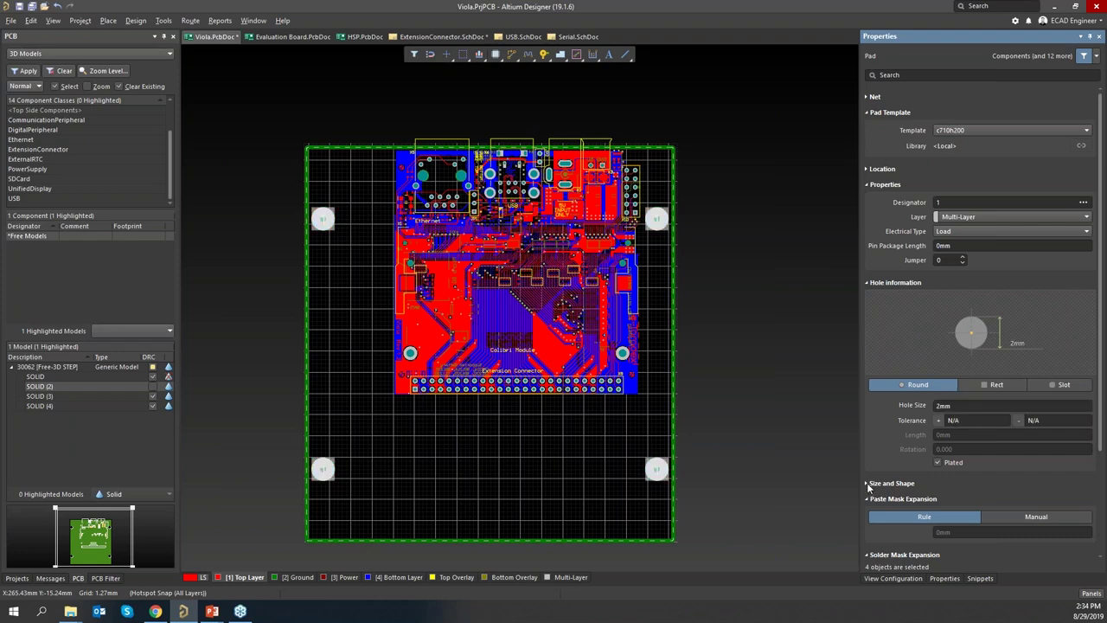
Set the X and Y size of the four mounting-hole pads to 4 mm, and check the board in 3D before returning to 2D
{"action": "left_click", "coordinate": [869, 485]}
{"action": "scroll", "coordinate": [957, 508], "scroll_direction": "down", "scroll_amount": 3}
{"action": "left_click", "coordinate": [977, 484]}
{"action": "type", "text": "4"}
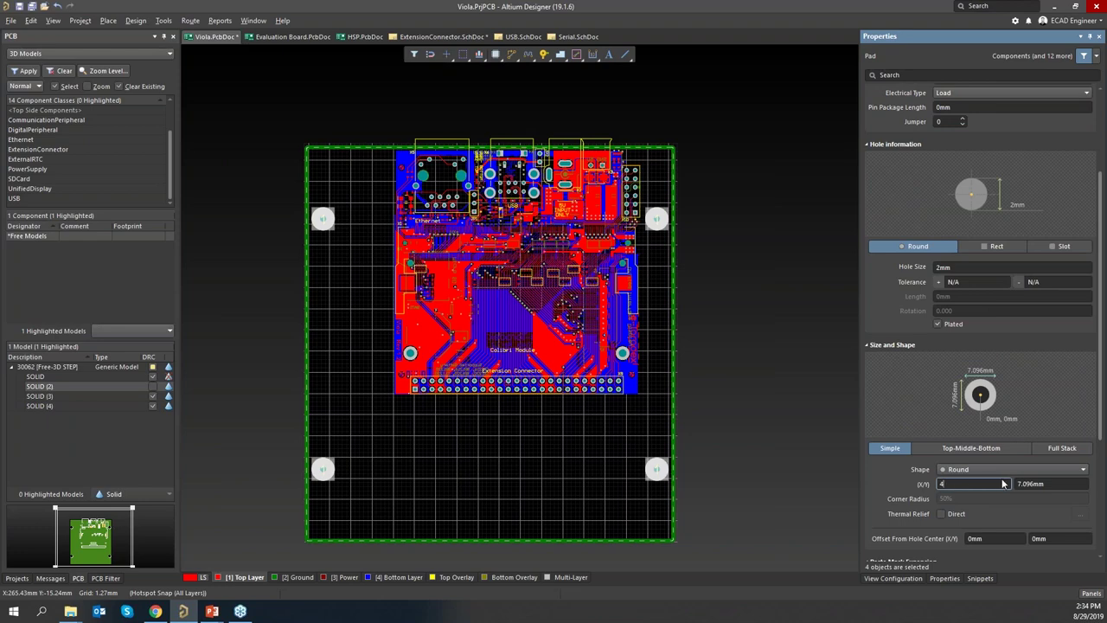
{"action": "left_click", "coordinate": [1051, 483]}
{"action": "type", "text": "4"}
{"action": "key", "text": "Return"}
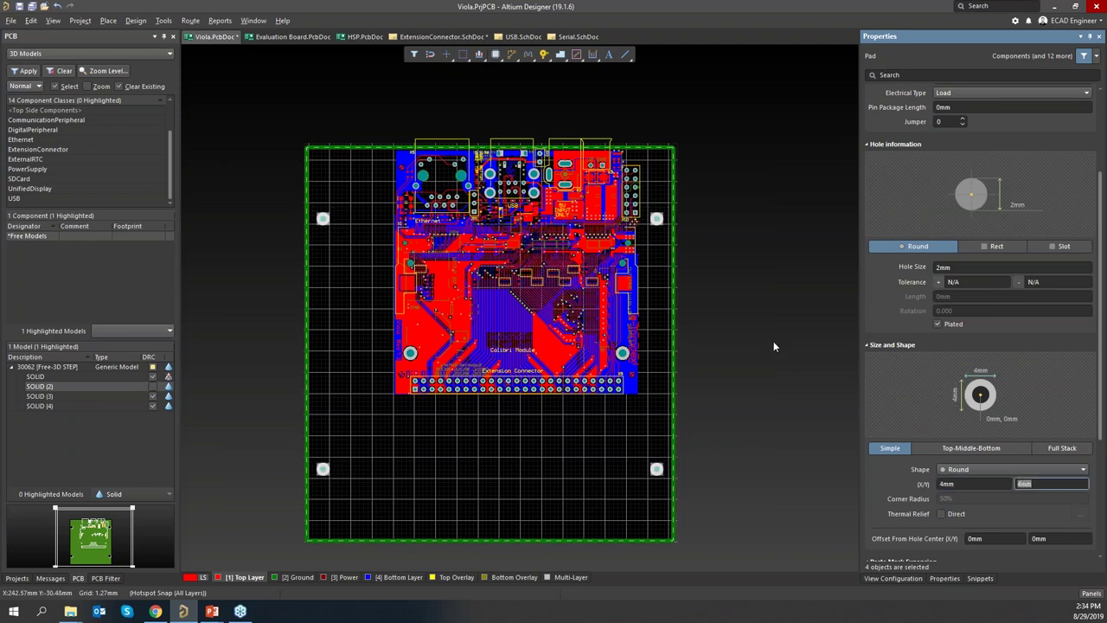
{"action": "left_click", "coordinate": [716, 201]}
{"action": "key", "text": "3"}
{"action": "key", "text": "2"}
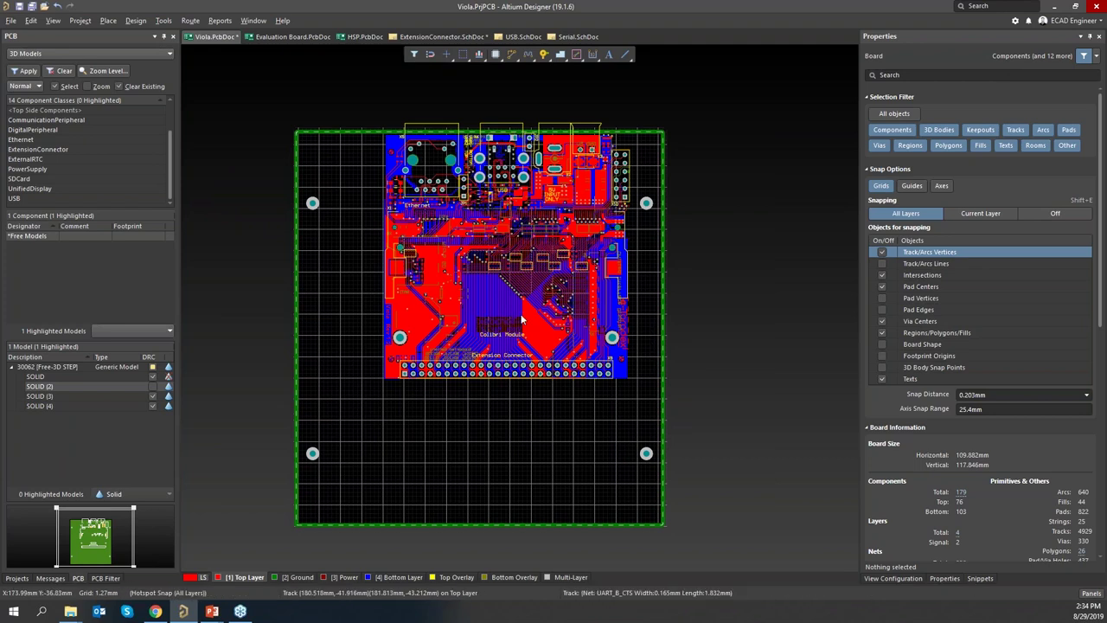
Shelve the polygon pours on the Viola board, and check the Power layer before returning to the Top Layer
{"action": "left_click", "coordinate": [163, 19]}
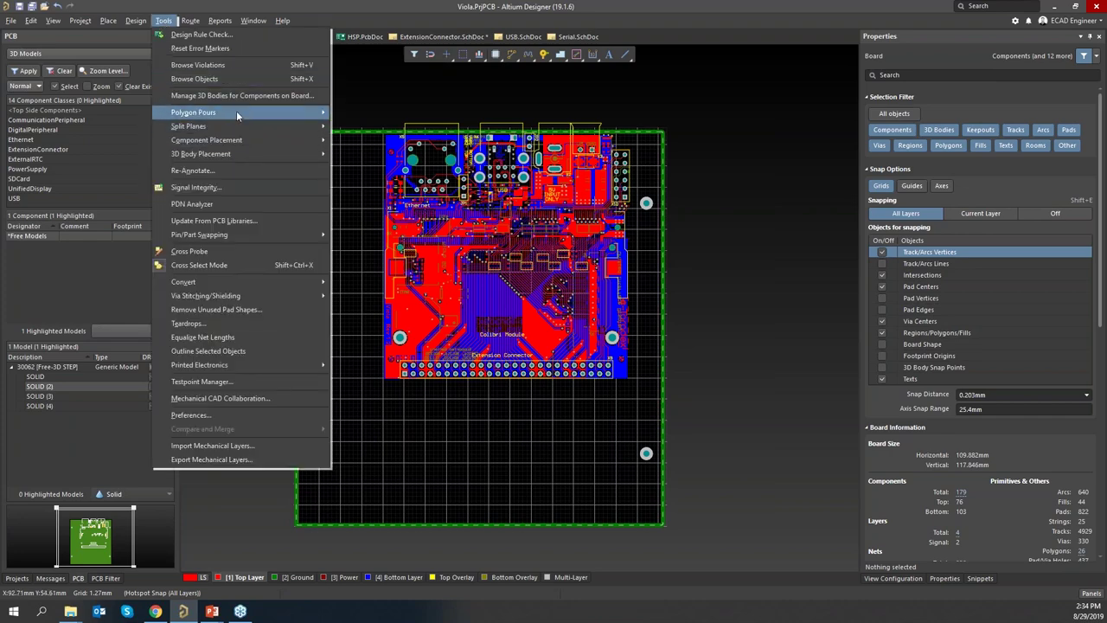
{"action": "mouse_move", "coordinate": [240, 113]}
{"action": "left_click", "coordinate": [379, 129]}
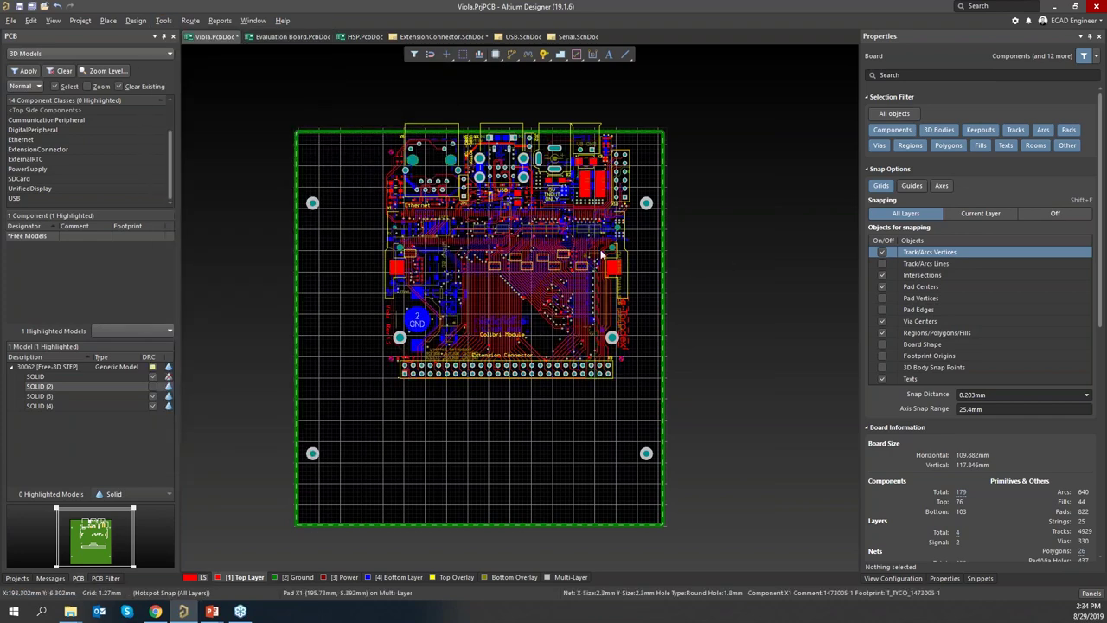
{"action": "scroll", "coordinate": [603, 223], "scroll_direction": "up", "scroll_amount": 2, "text": "ctrl"}
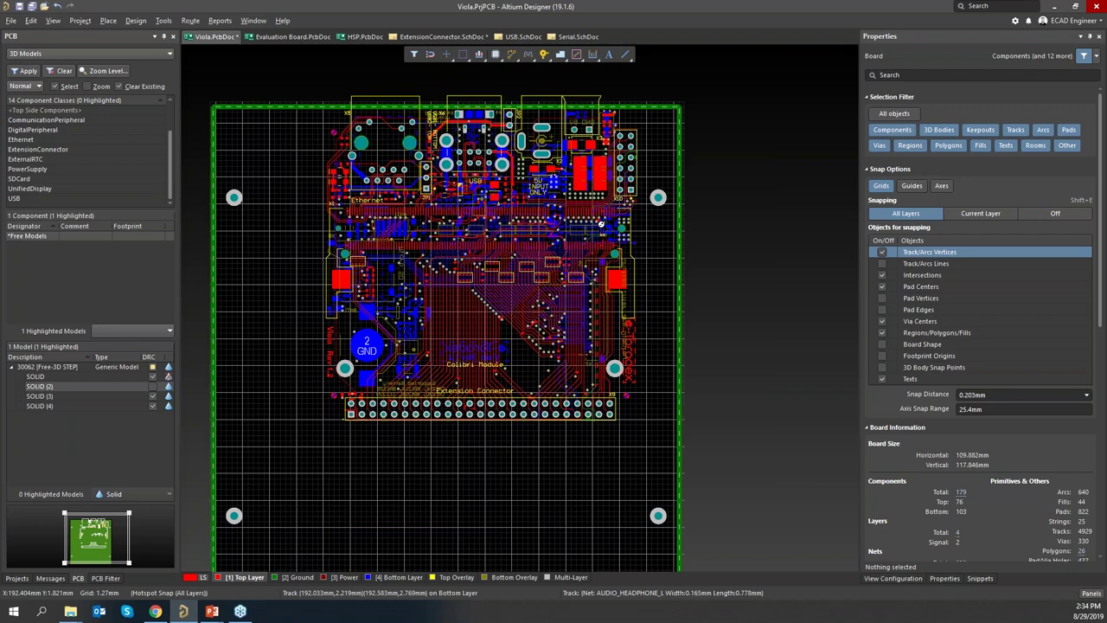
{"action": "scroll", "coordinate": [602, 223], "scroll_direction": "down", "scroll_amount": 1, "text": "ctrl"}
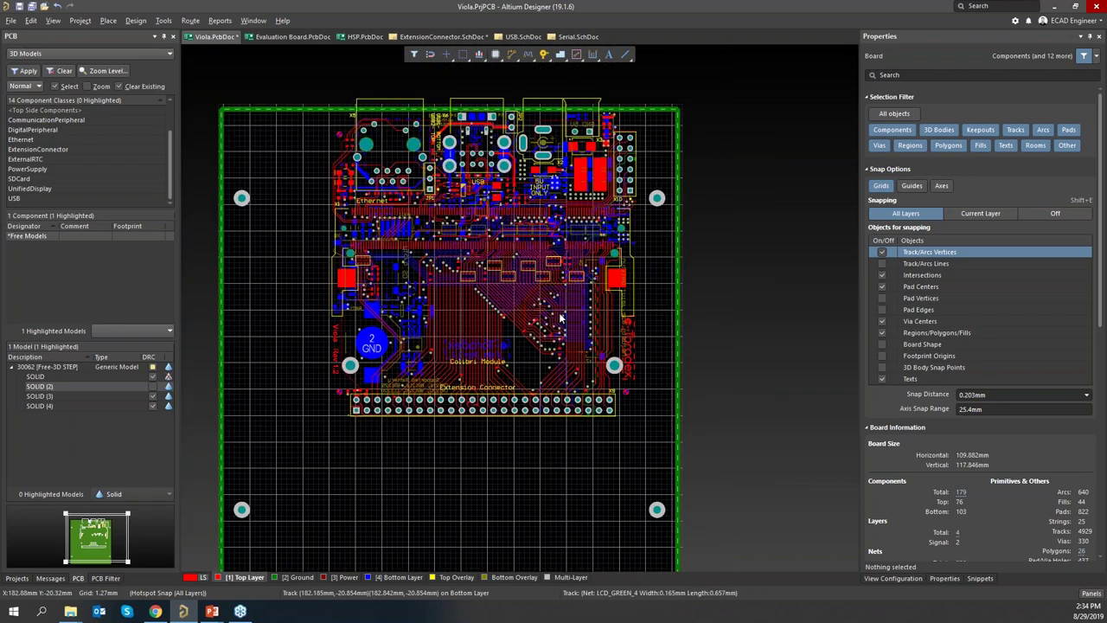
{"action": "left_click", "coordinate": [343, 576]}
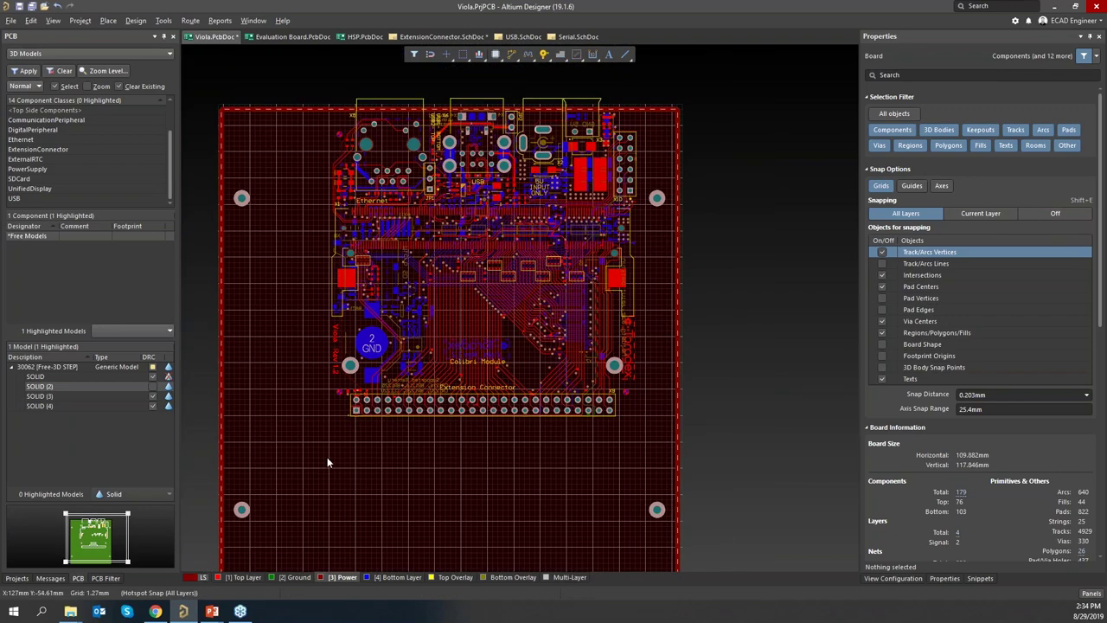
{"action": "left_click", "coordinate": [246, 577]}
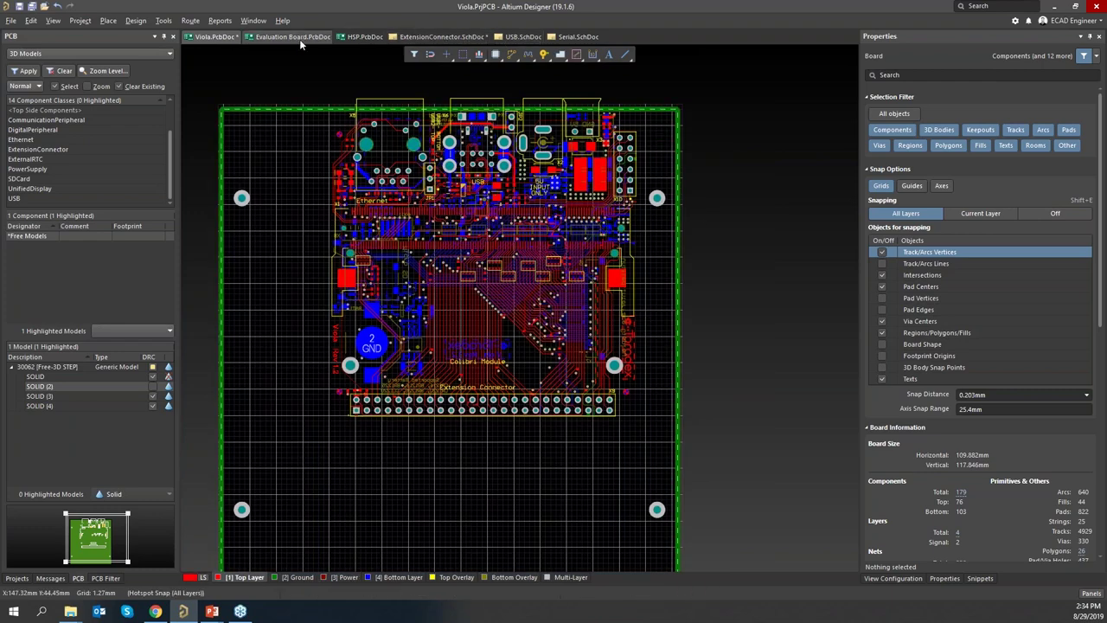
Open the Evaluation Board's Serial.SchDoc and examine the UART_B nets feeding the RS-422/RS485 transceiver IC9
{"action": "left_click", "coordinate": [577, 36]}
{"action": "right_click_drag", "start_coordinate": [658, 160], "coordinate": [541, 178]}
{"action": "scroll", "coordinate": [623, 130], "scroll_direction": "up", "scroll_amount": 5, "text": "ctrl"}
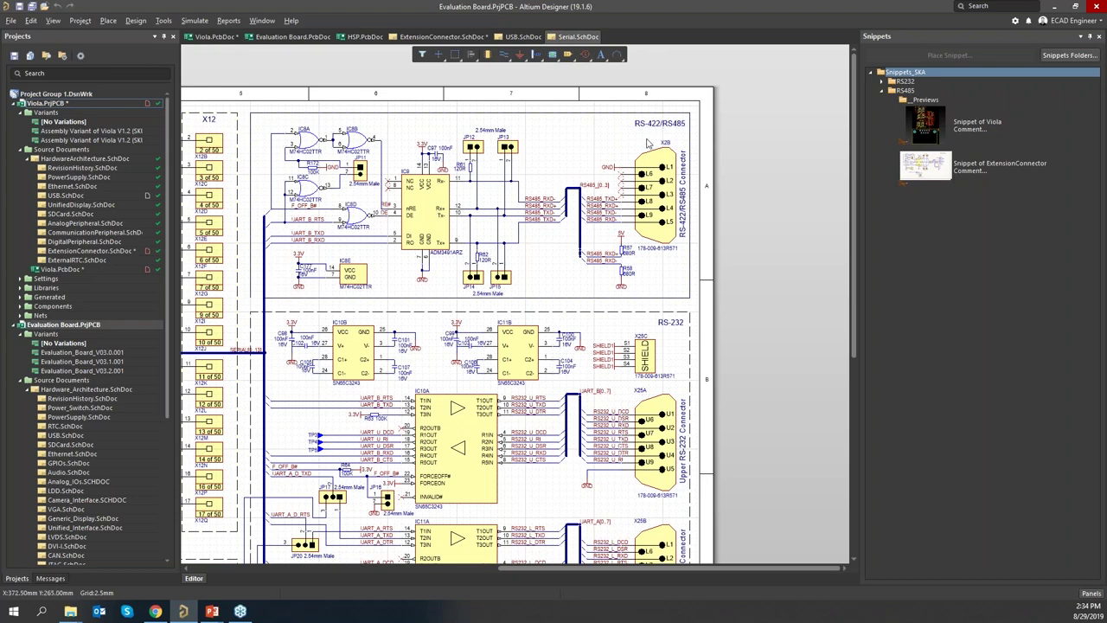
{"action": "scroll", "coordinate": [624, 160], "scroll_direction": "down", "scroll_amount": 2, "text": "ctrl"}
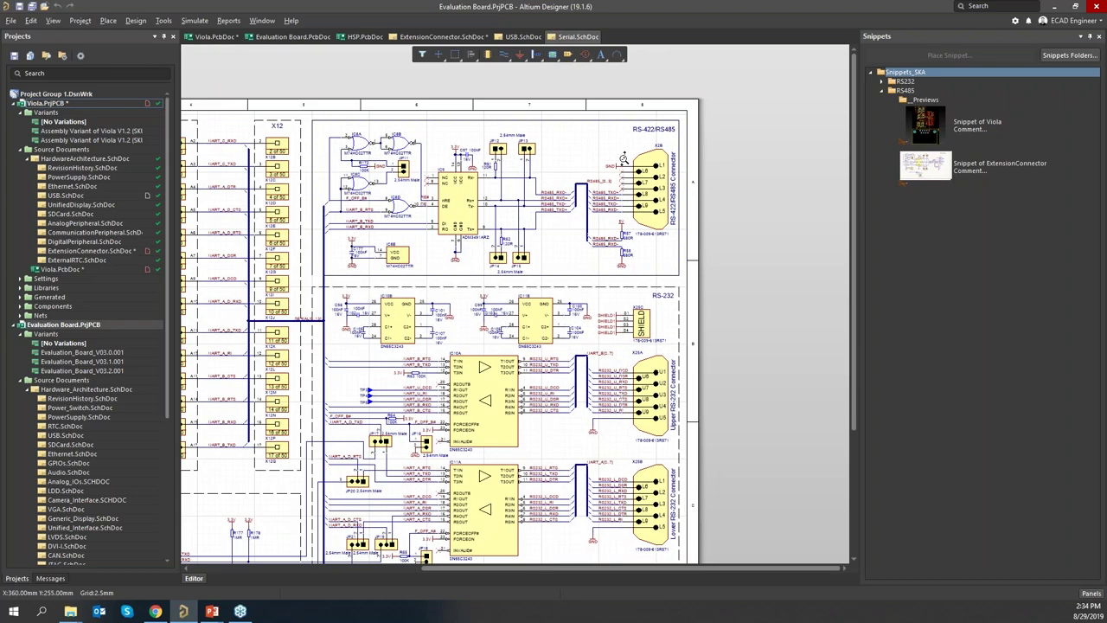
{"action": "scroll", "coordinate": [622, 159], "scroll_direction": "down", "scroll_amount": 2, "text": "ctrl"}
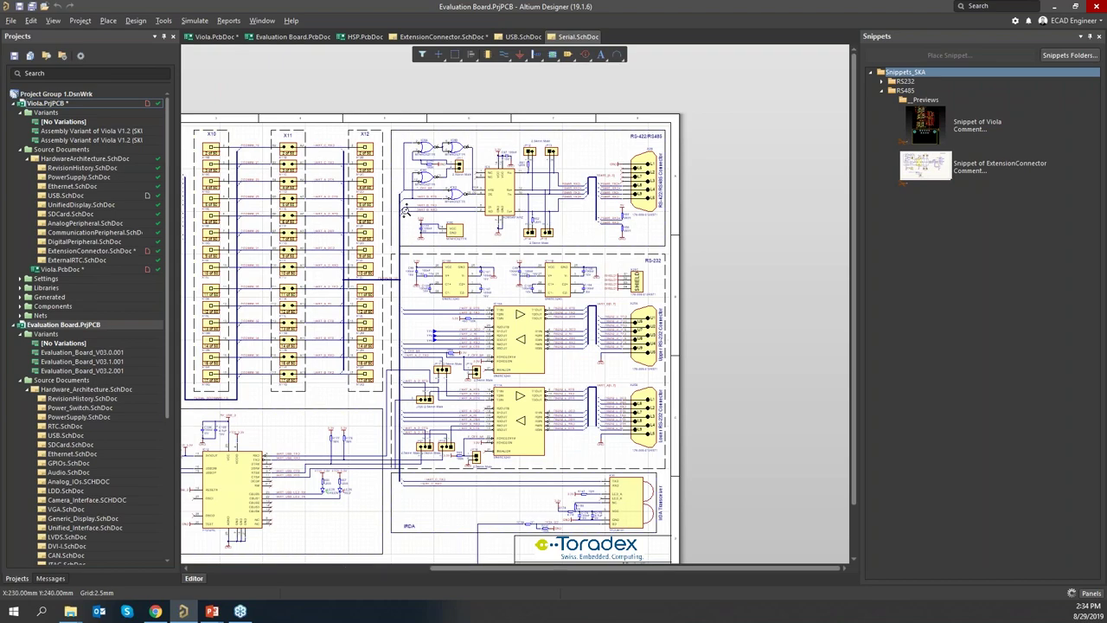
{"action": "scroll", "coordinate": [405, 210], "scroll_direction": "up", "scroll_amount": 1, "text": "ctrl"}
{"action": "scroll", "coordinate": [405, 209], "scroll_direction": "up", "scroll_amount": 2, "text": "ctrl"}
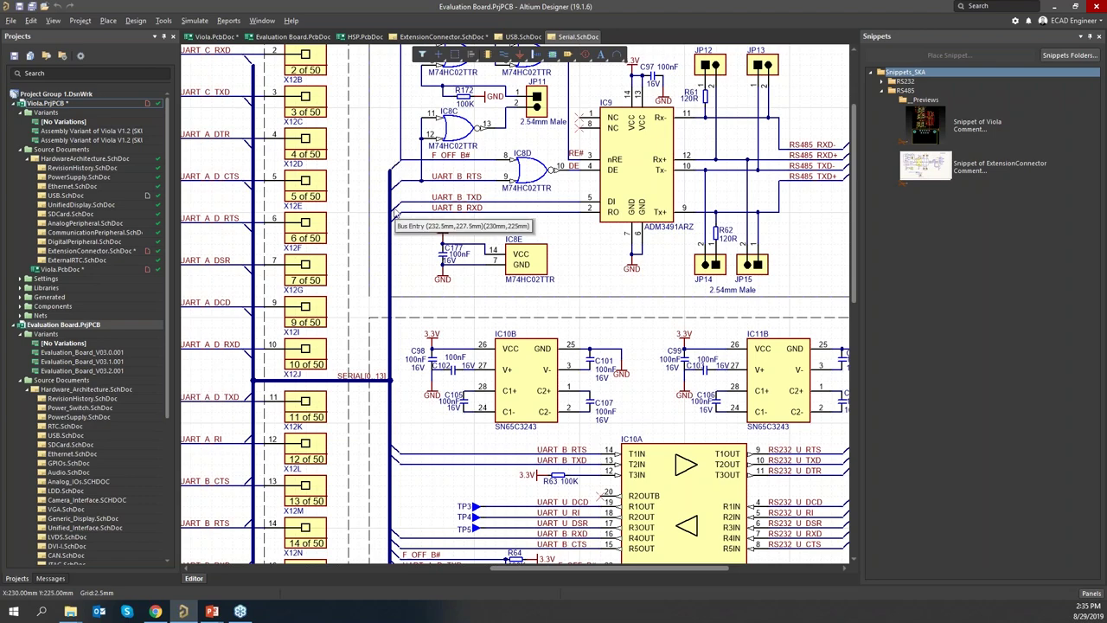
Highlight the UART_B_TXD net across the serial schematic, trace its connections, and clear the highlighting
{"action": "left_click", "coordinate": [407, 197], "text": "alt"}
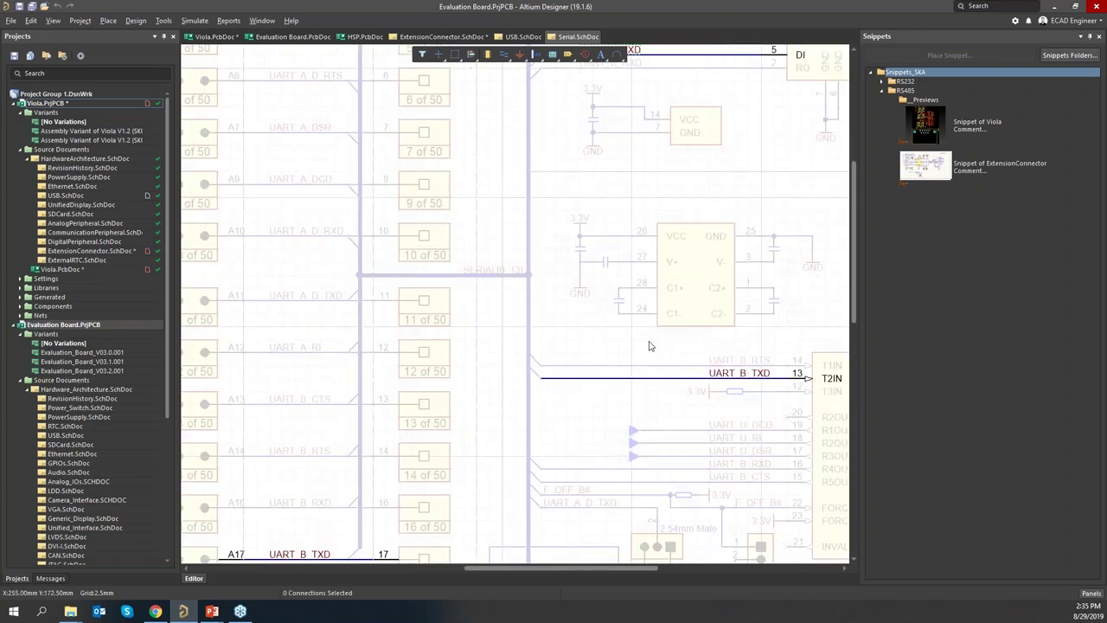
{"action": "scroll", "coordinate": [603, 310], "scroll_direction": "down", "scroll_amount": 5, "text": "ctrl"}
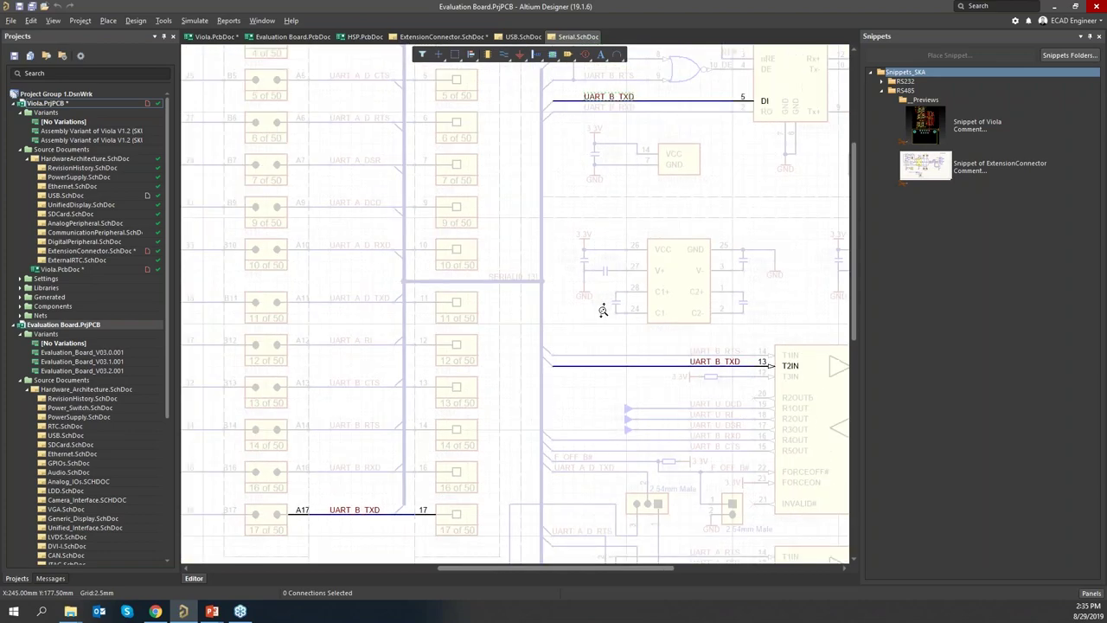
{"action": "right_click_drag", "start_coordinate": [603, 311], "coordinate": [576, 325]}
{"action": "scroll", "coordinate": [576, 325], "scroll_direction": "down", "scroll_amount": 4, "text": "ctrl"}
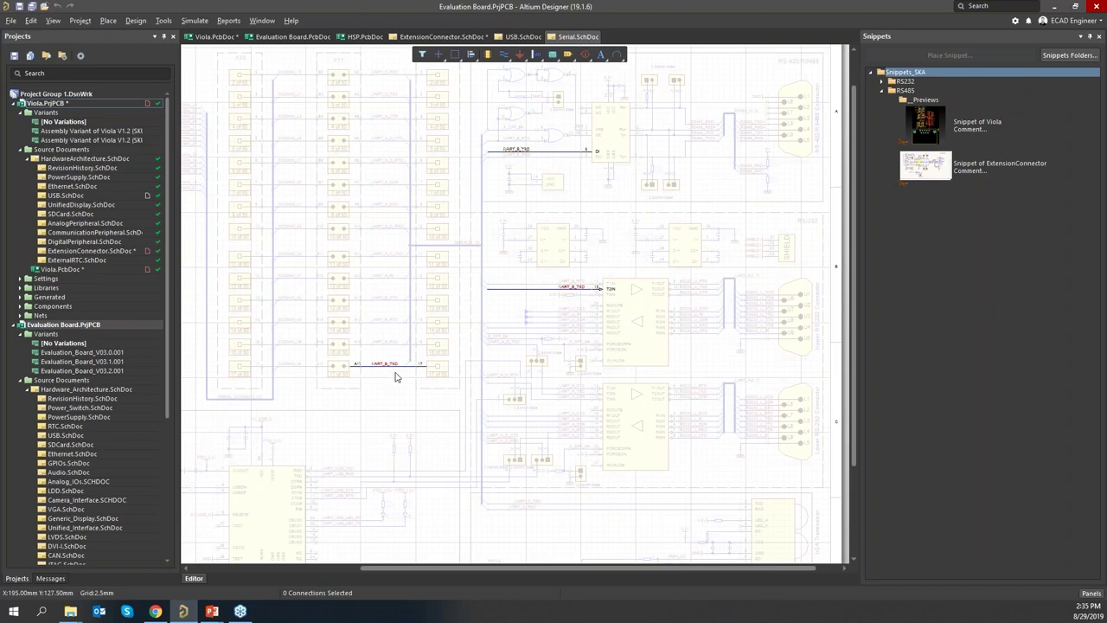
{"action": "scroll", "coordinate": [405, 259], "scroll_direction": "down", "scroll_amount": 3, "text": "ctrl"}
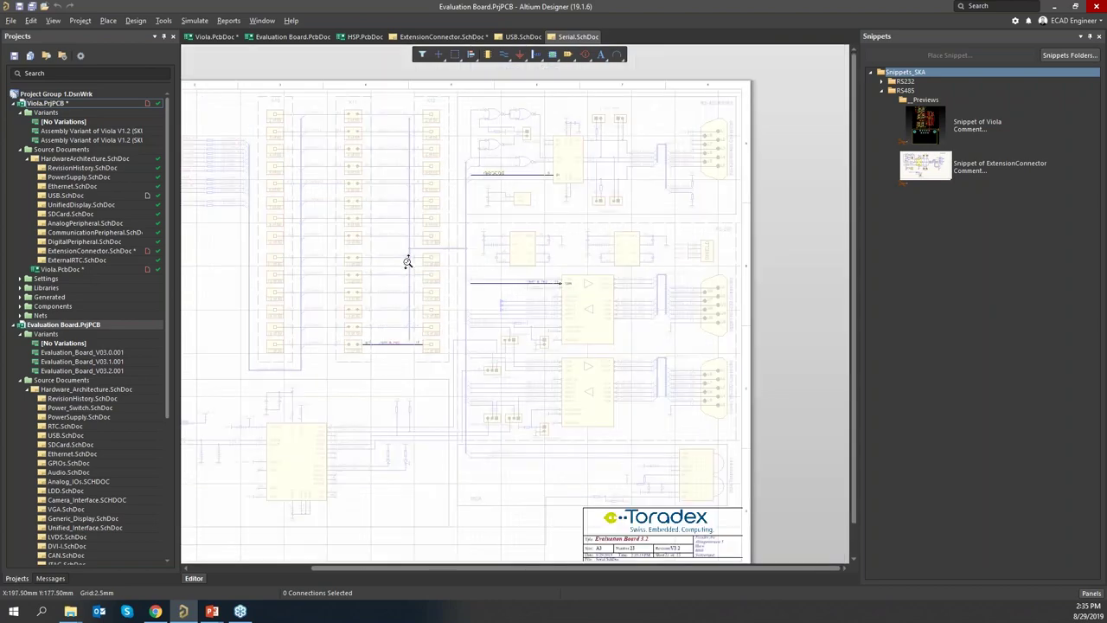
{"action": "scroll", "coordinate": [407, 261], "scroll_direction": "up", "scroll_amount": 3, "text": "ctrl"}
{"action": "left_click", "coordinate": [570, 132]}
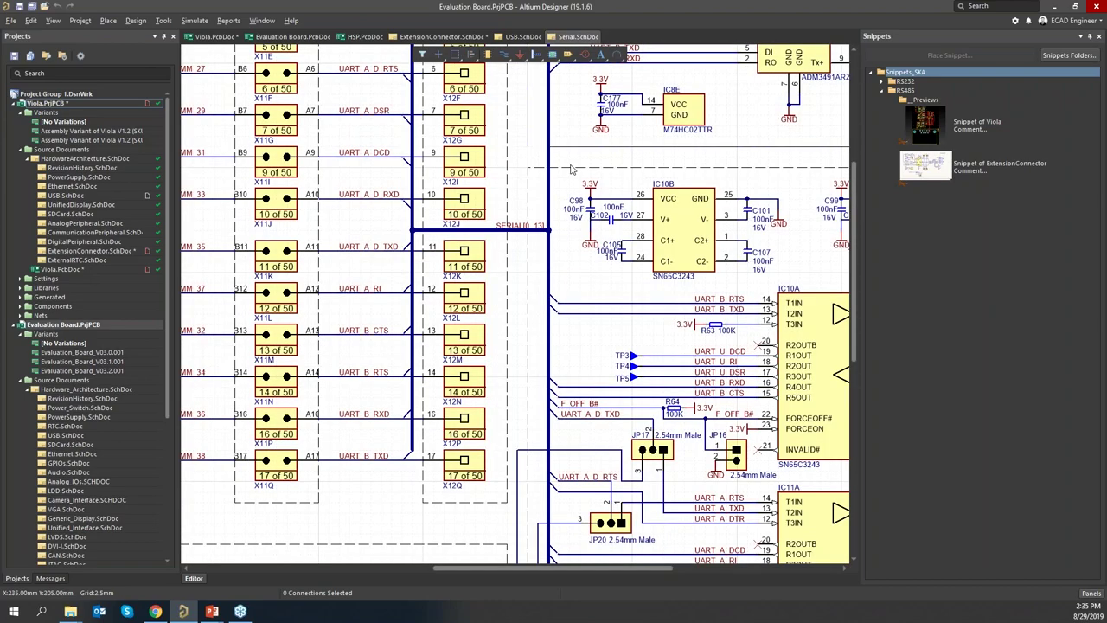
Compile the Viola.PrjPCB project and try to preview the UART_B_TXD net's connectivity from the serial schematic
{"action": "right_click_drag", "start_coordinate": [437, 281], "coordinate": [307, 382]}
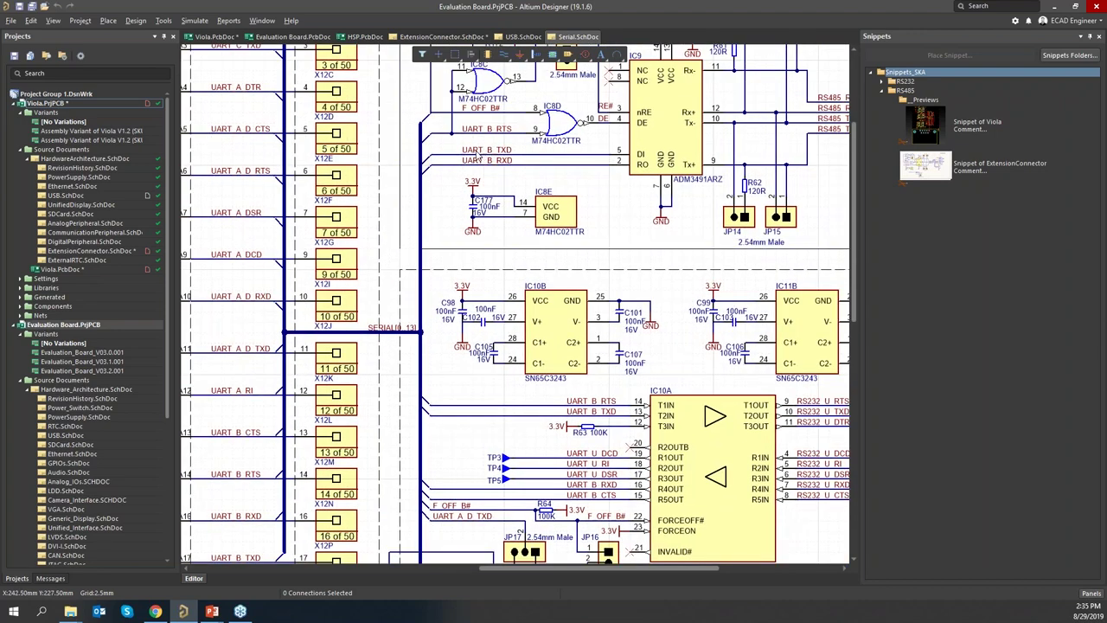
{"action": "mouse_move", "coordinate": [476, 157]}
{"action": "left_click", "coordinate": [613, 327]}
{"action": "right_click", "coordinate": [61, 104]}
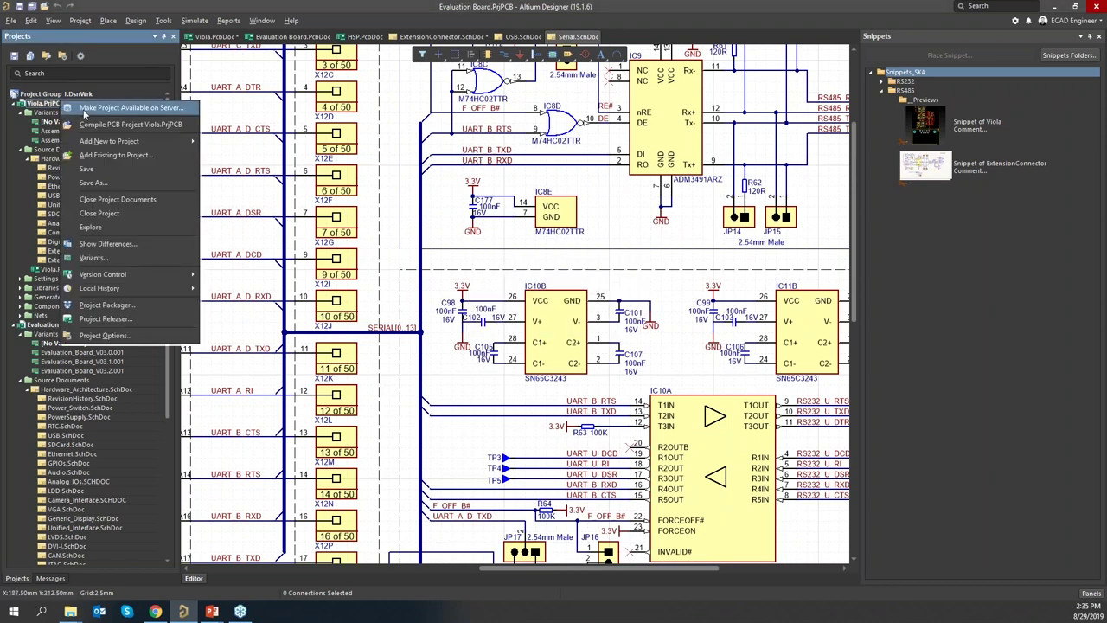
{"action": "left_click", "coordinate": [121, 124]}
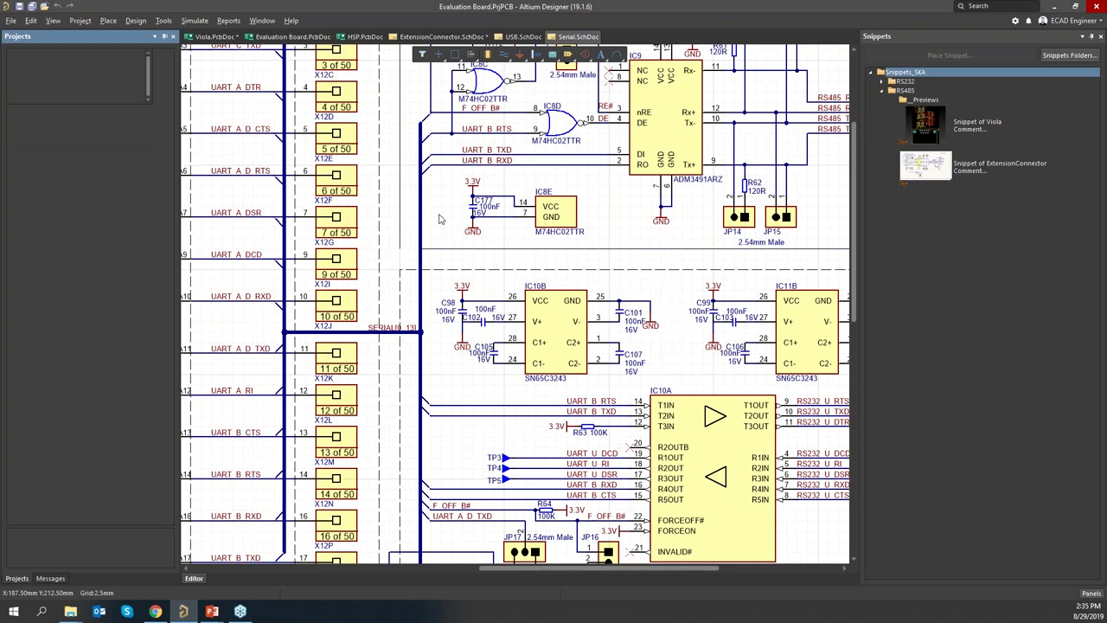
{"action": "left_click", "coordinate": [16, 577]}
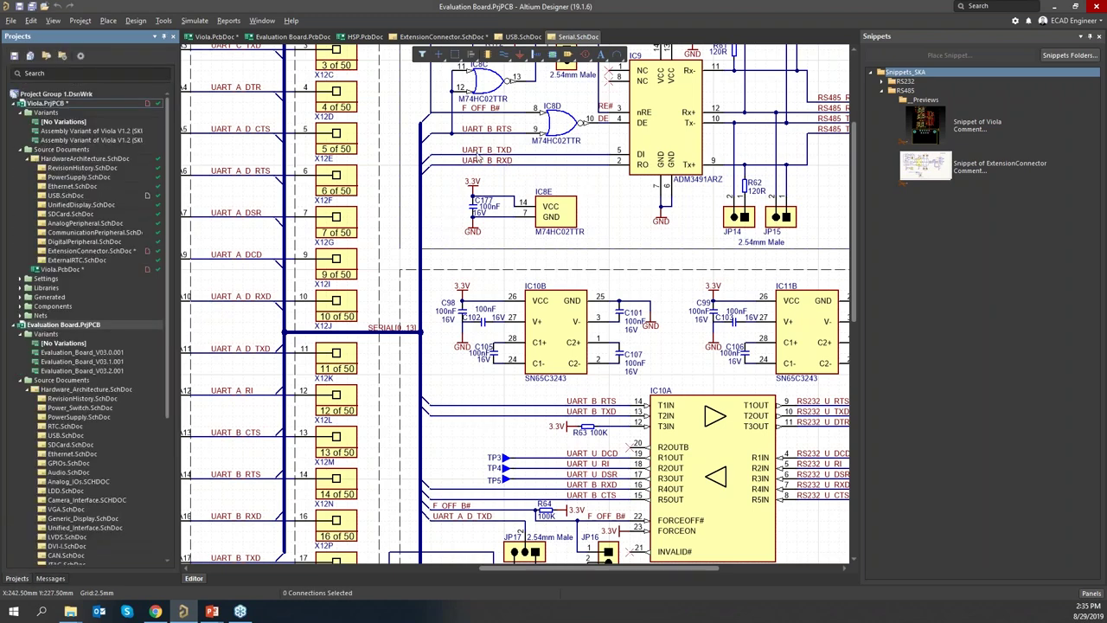
{"action": "mouse_move", "coordinate": [474, 157]}
{"action": "left_click", "coordinate": [614, 327]}
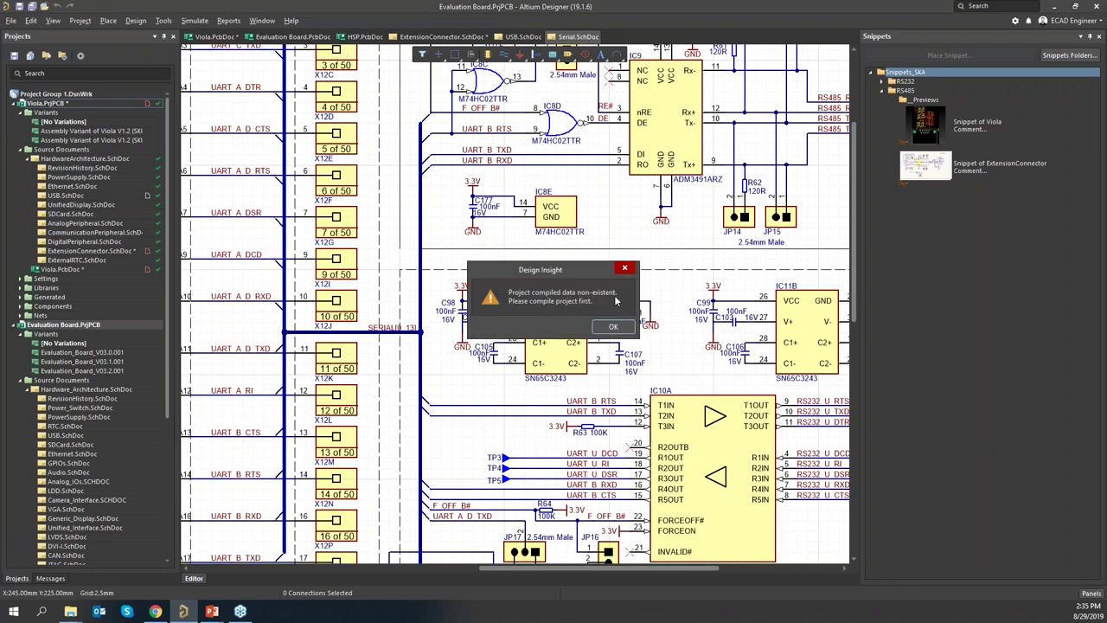
{"action": "left_click", "coordinate": [613, 328]}
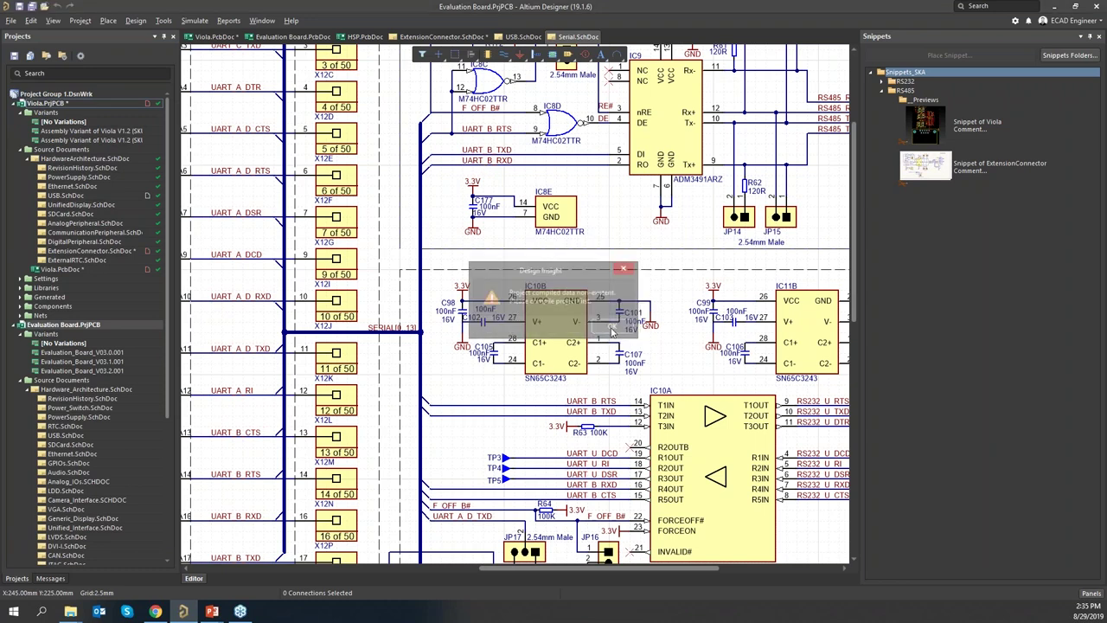
Compile the Evaluation Board.PrjPCB project and preview the UART_B_RXD net's connectivity from its net label
{"action": "right_click", "coordinate": [58, 328]}
{"action": "left_click", "coordinate": [130, 348]}
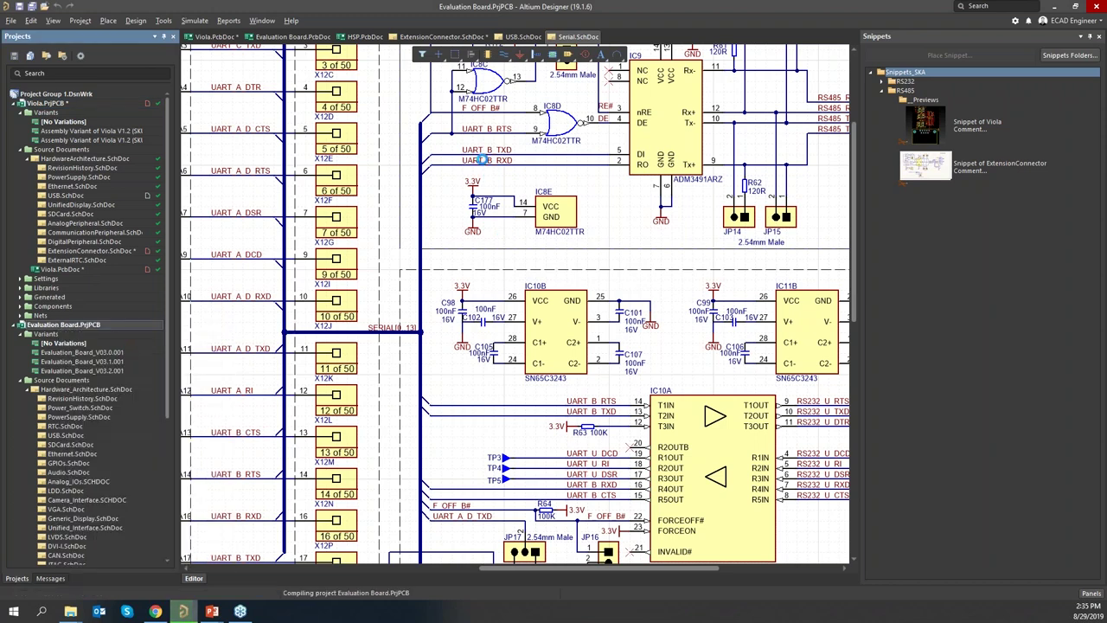
{"action": "mouse_move", "coordinate": [481, 160]}
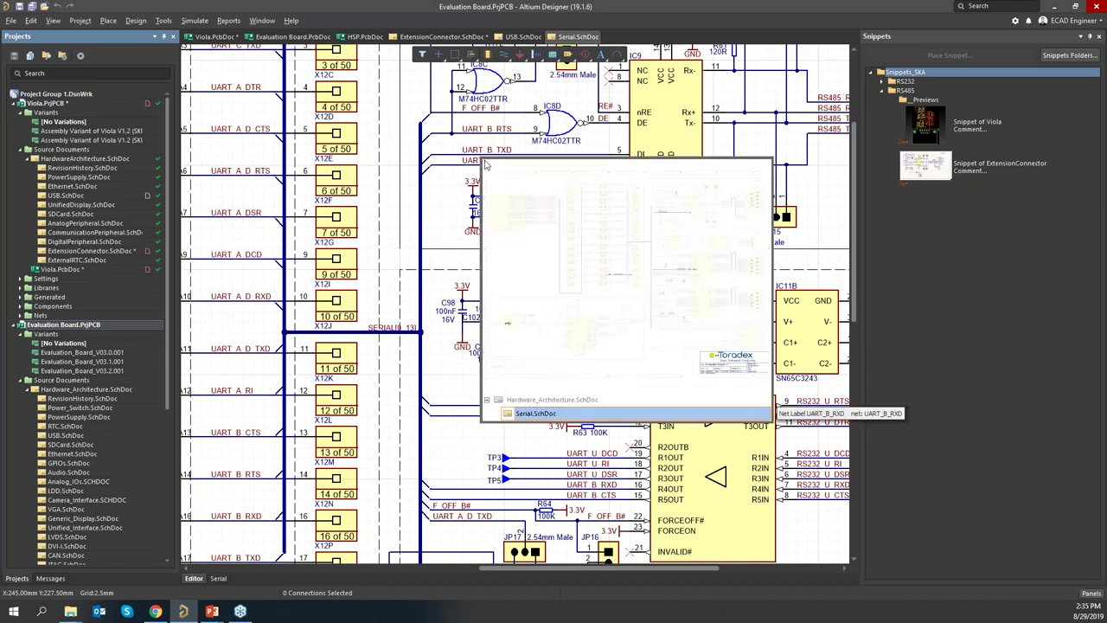